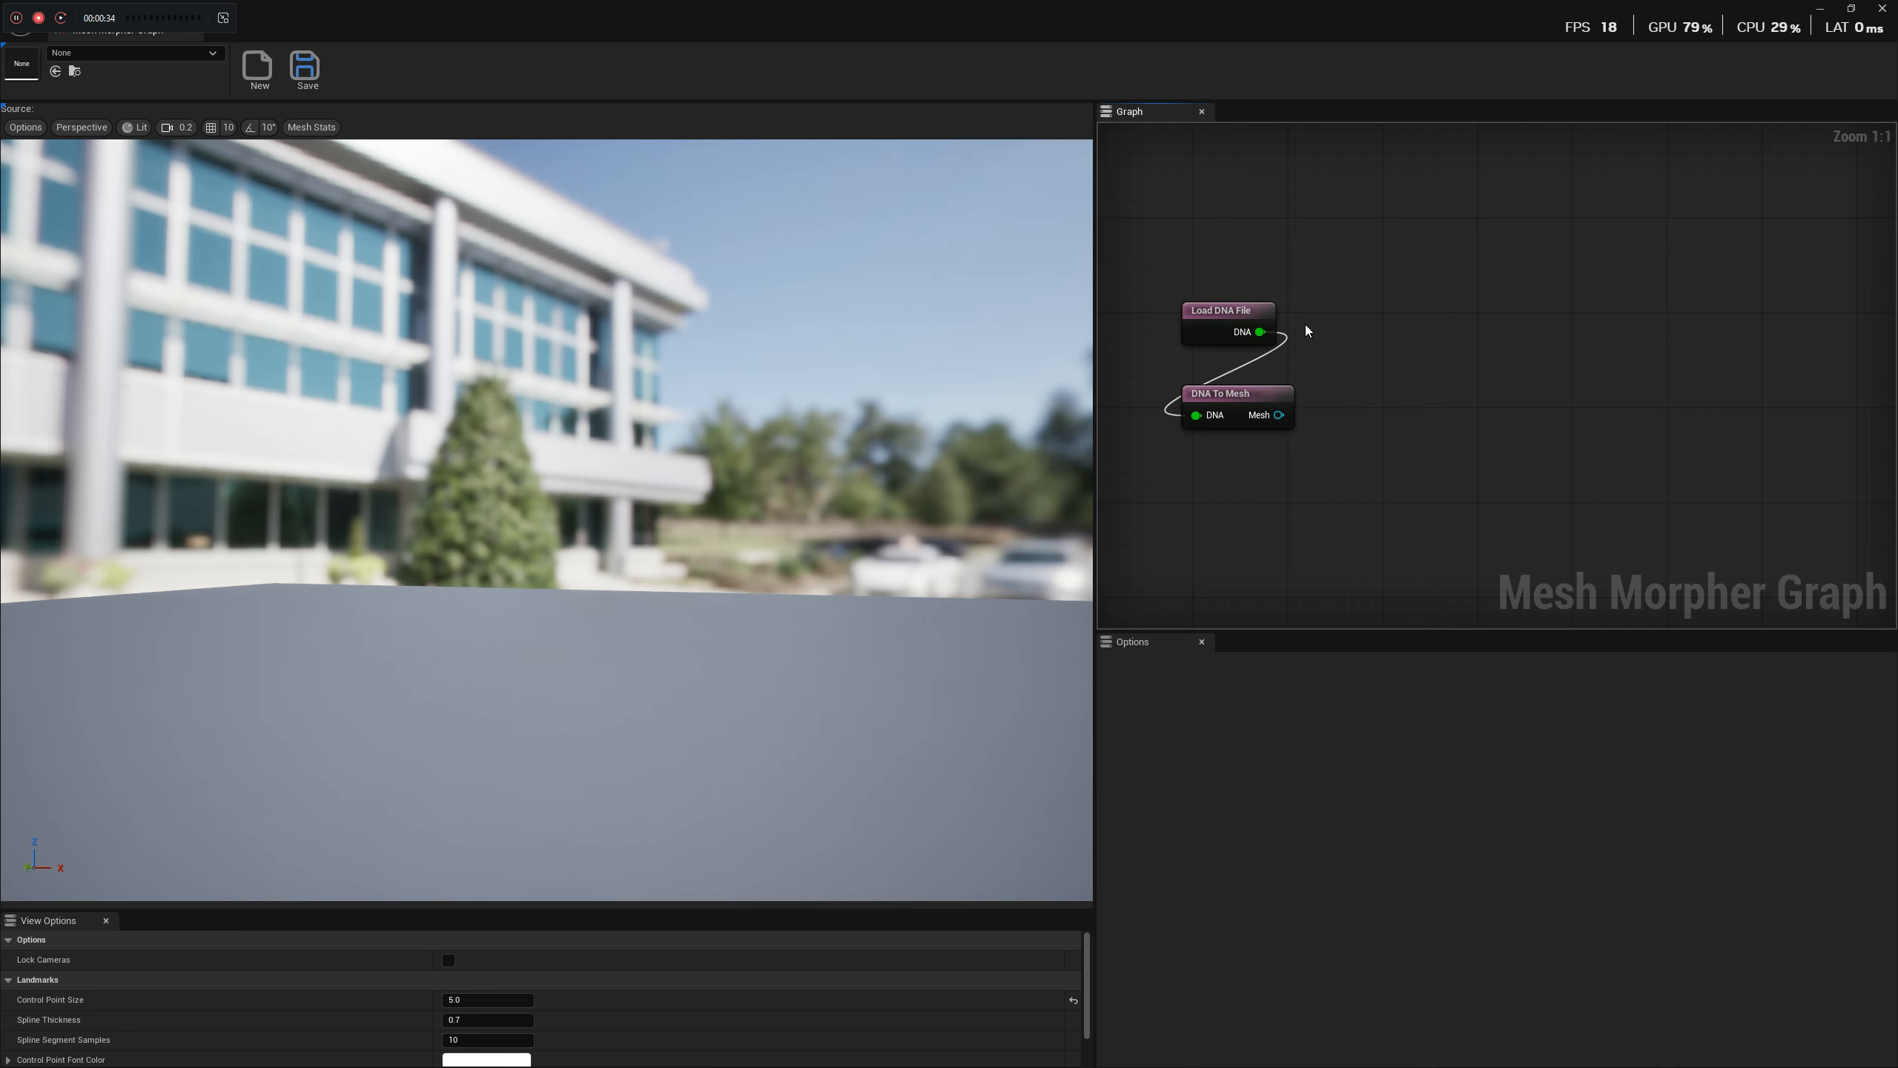
Add a Get DNA Expression node fed by the DNA output of the Load DNA File node.
click(1271, 316)
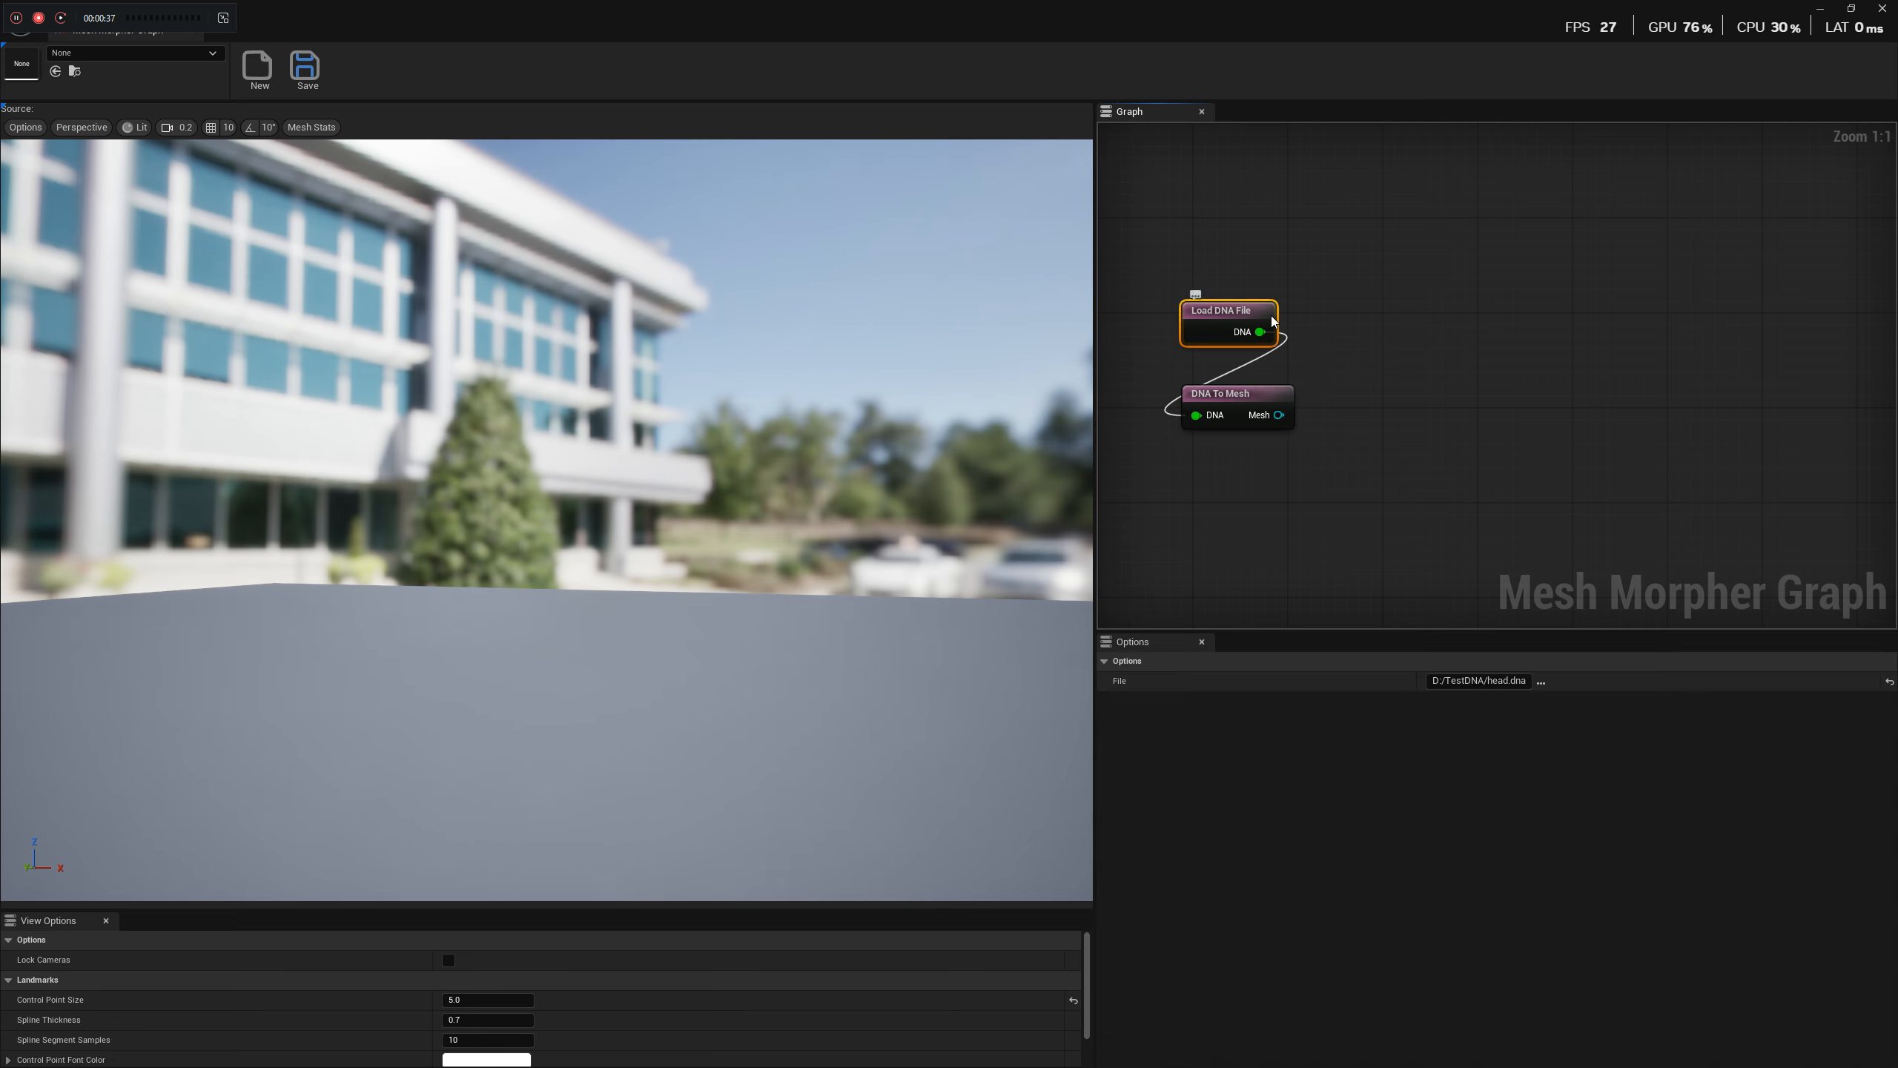
click(1376, 329)
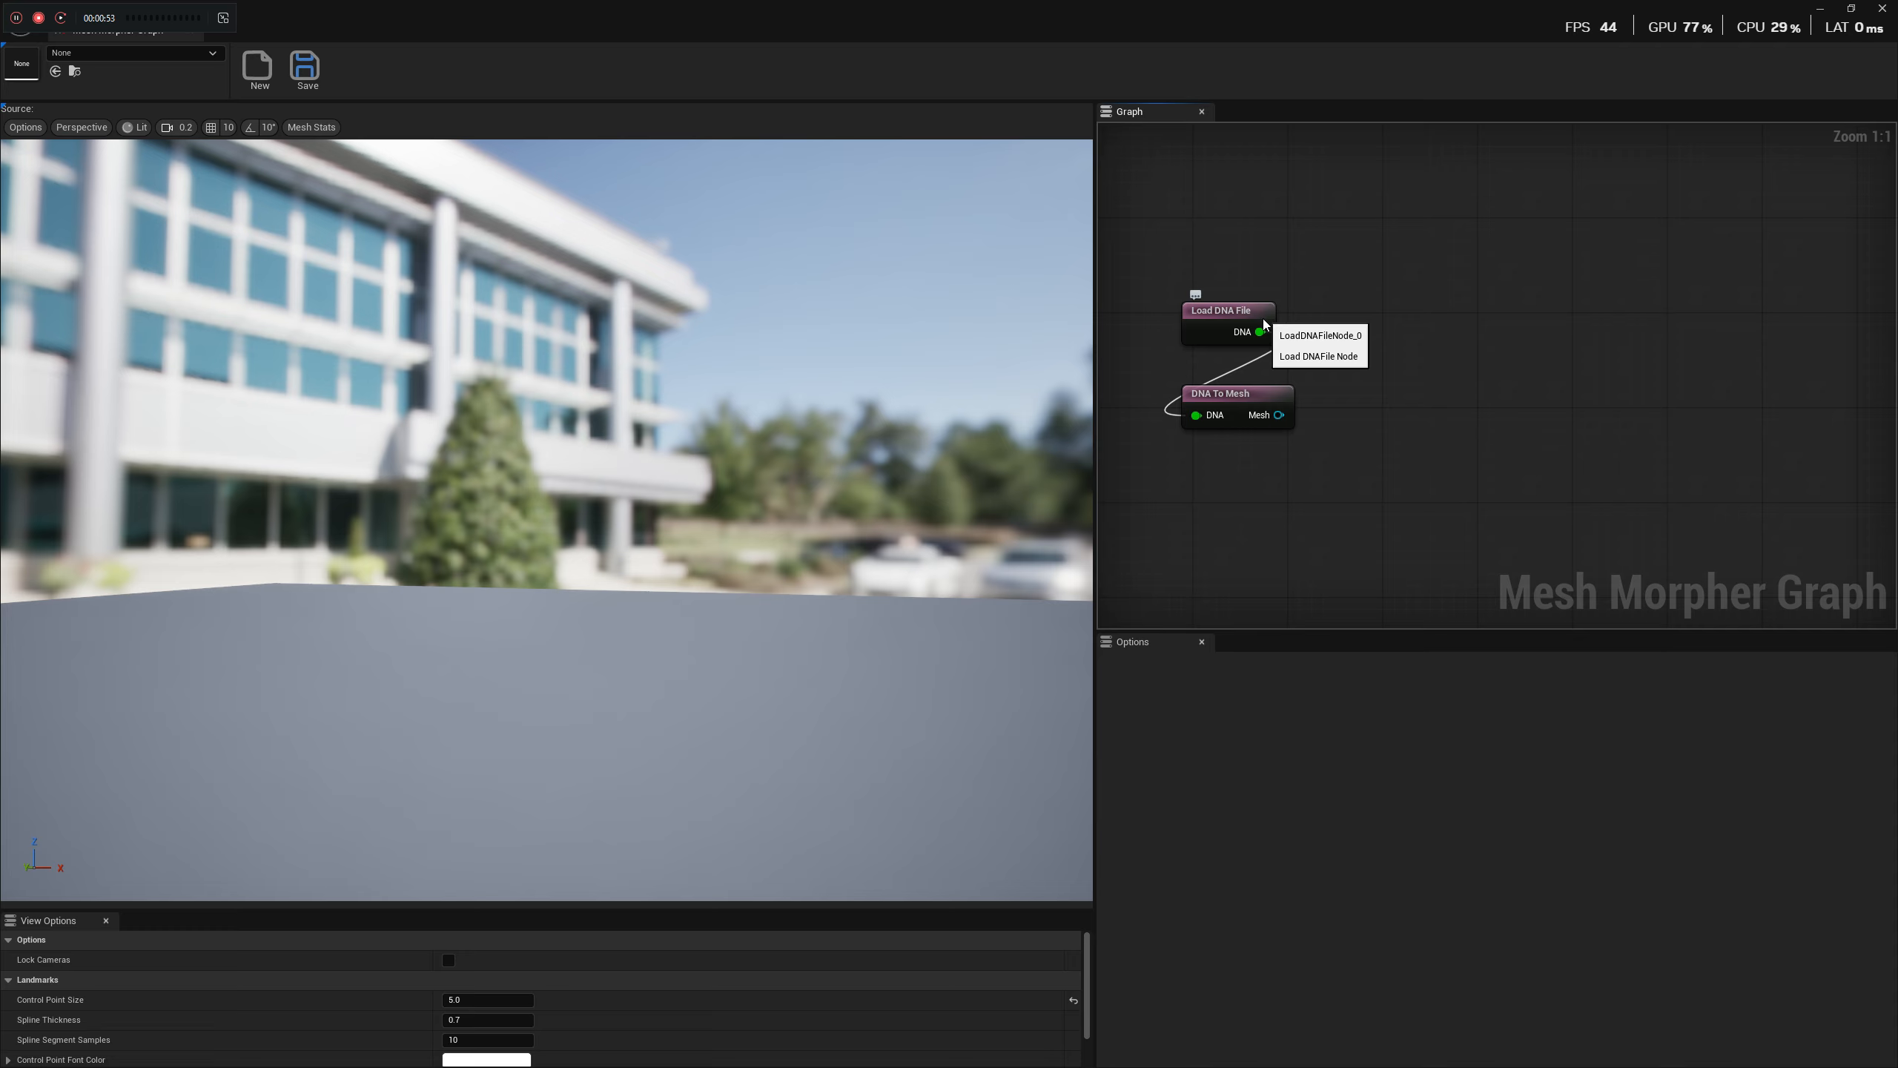
drag(1261, 332, 1361, 383)
click(1365, 407)
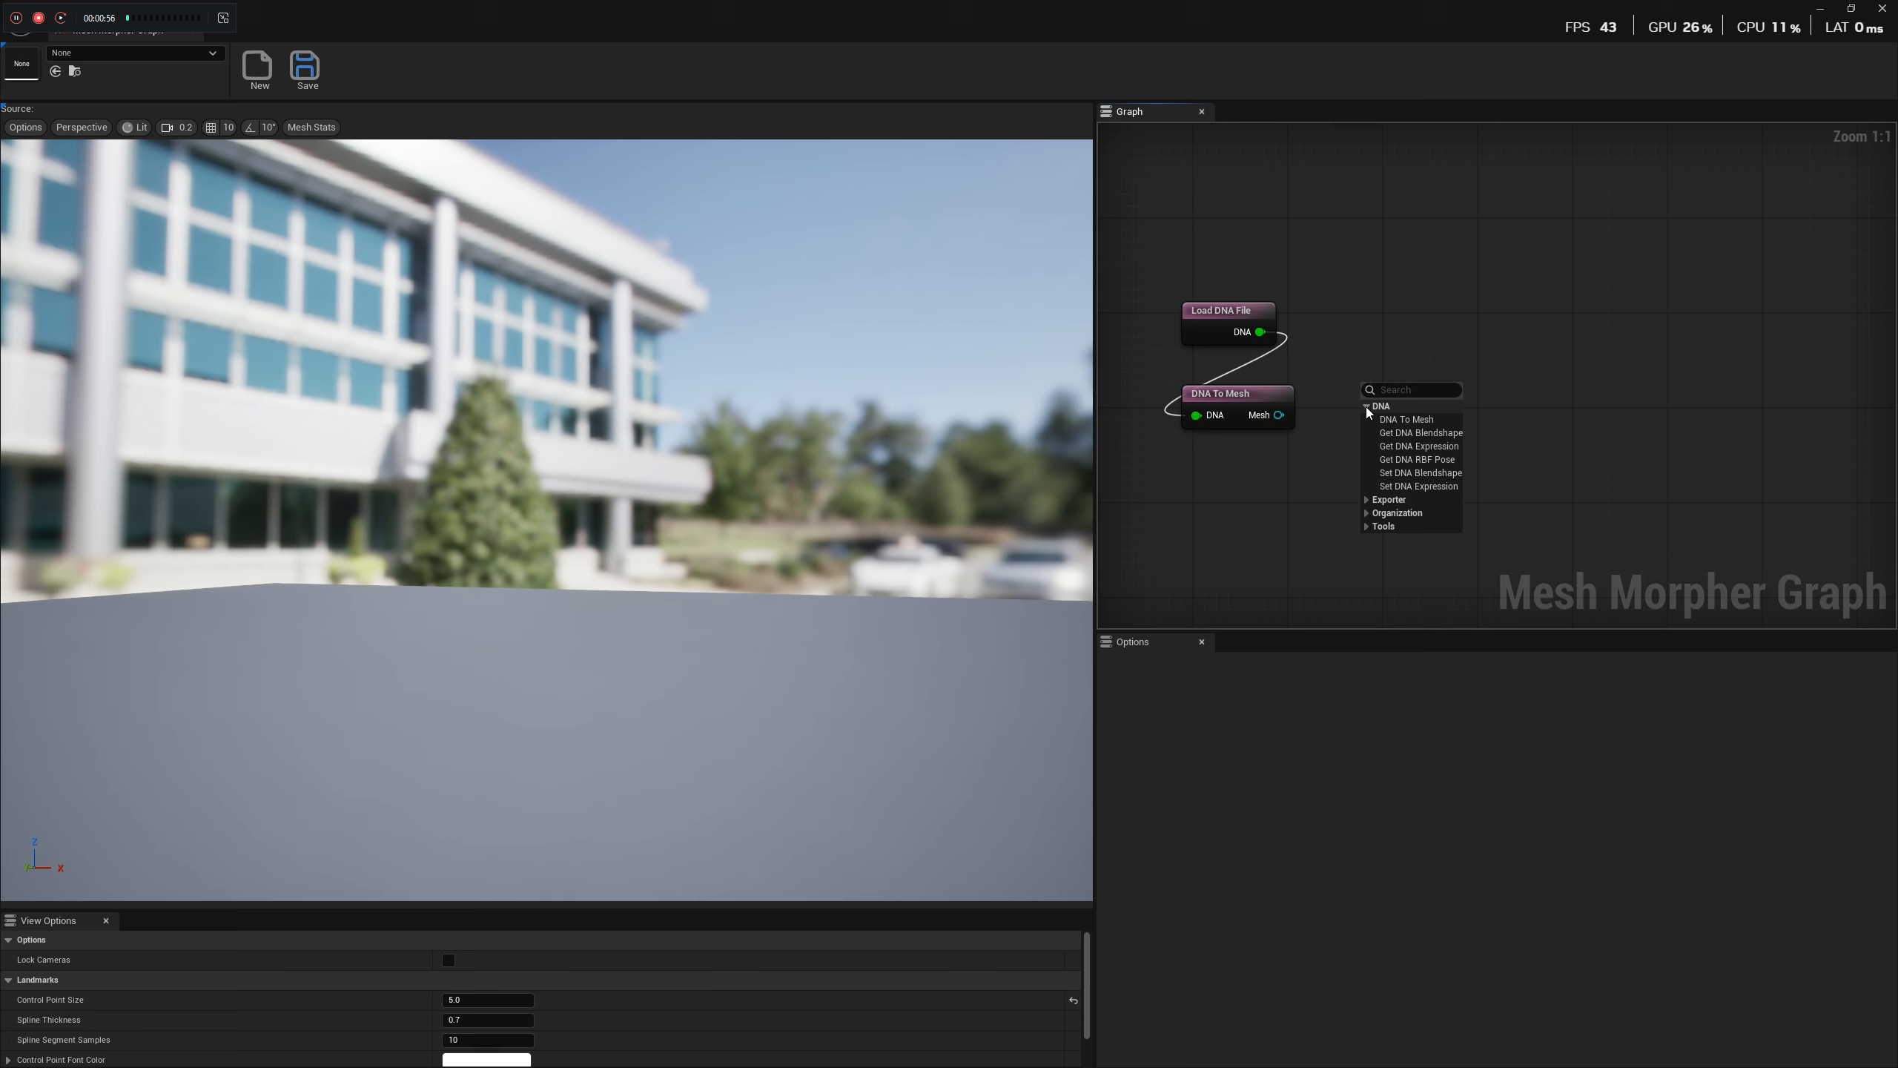
click(1426, 447)
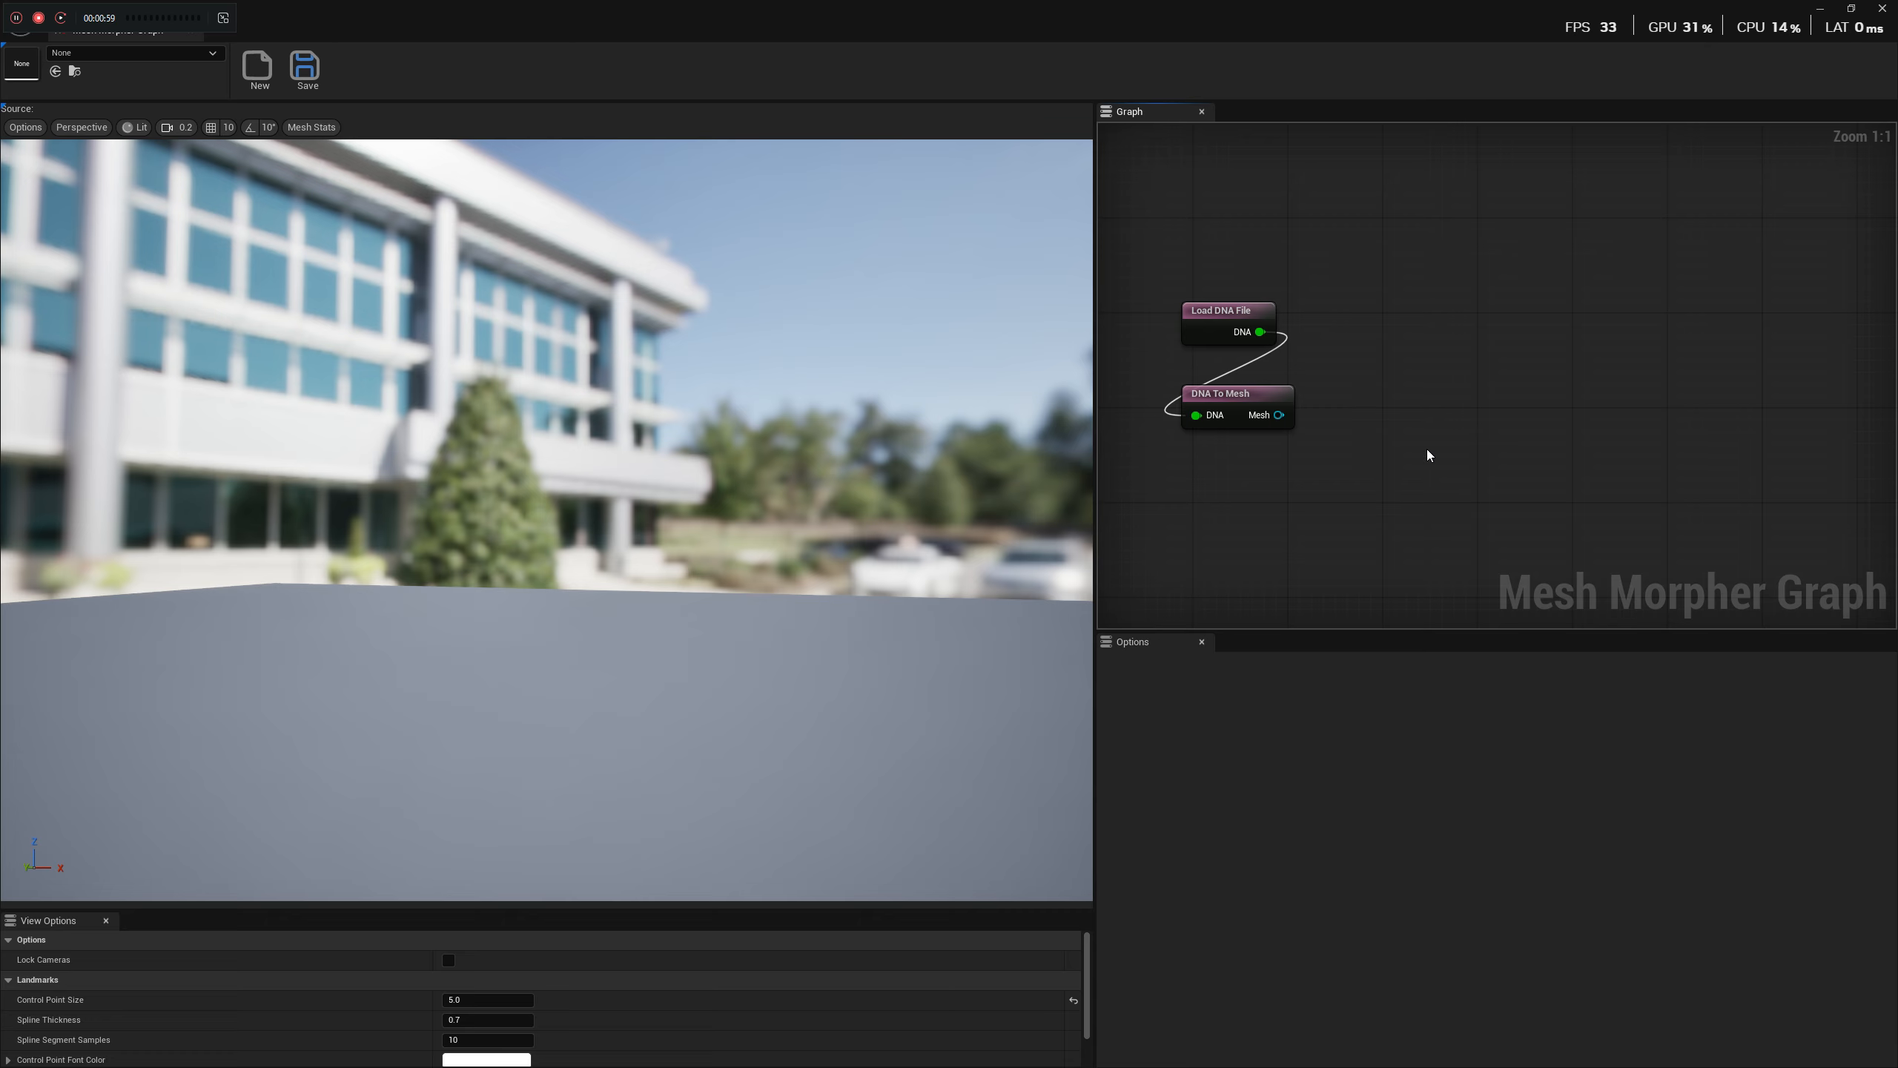
Set the Get DNA Expression node's expression name to CTRL_expressions.jawOpen and view the head up close.
click(1473, 685)
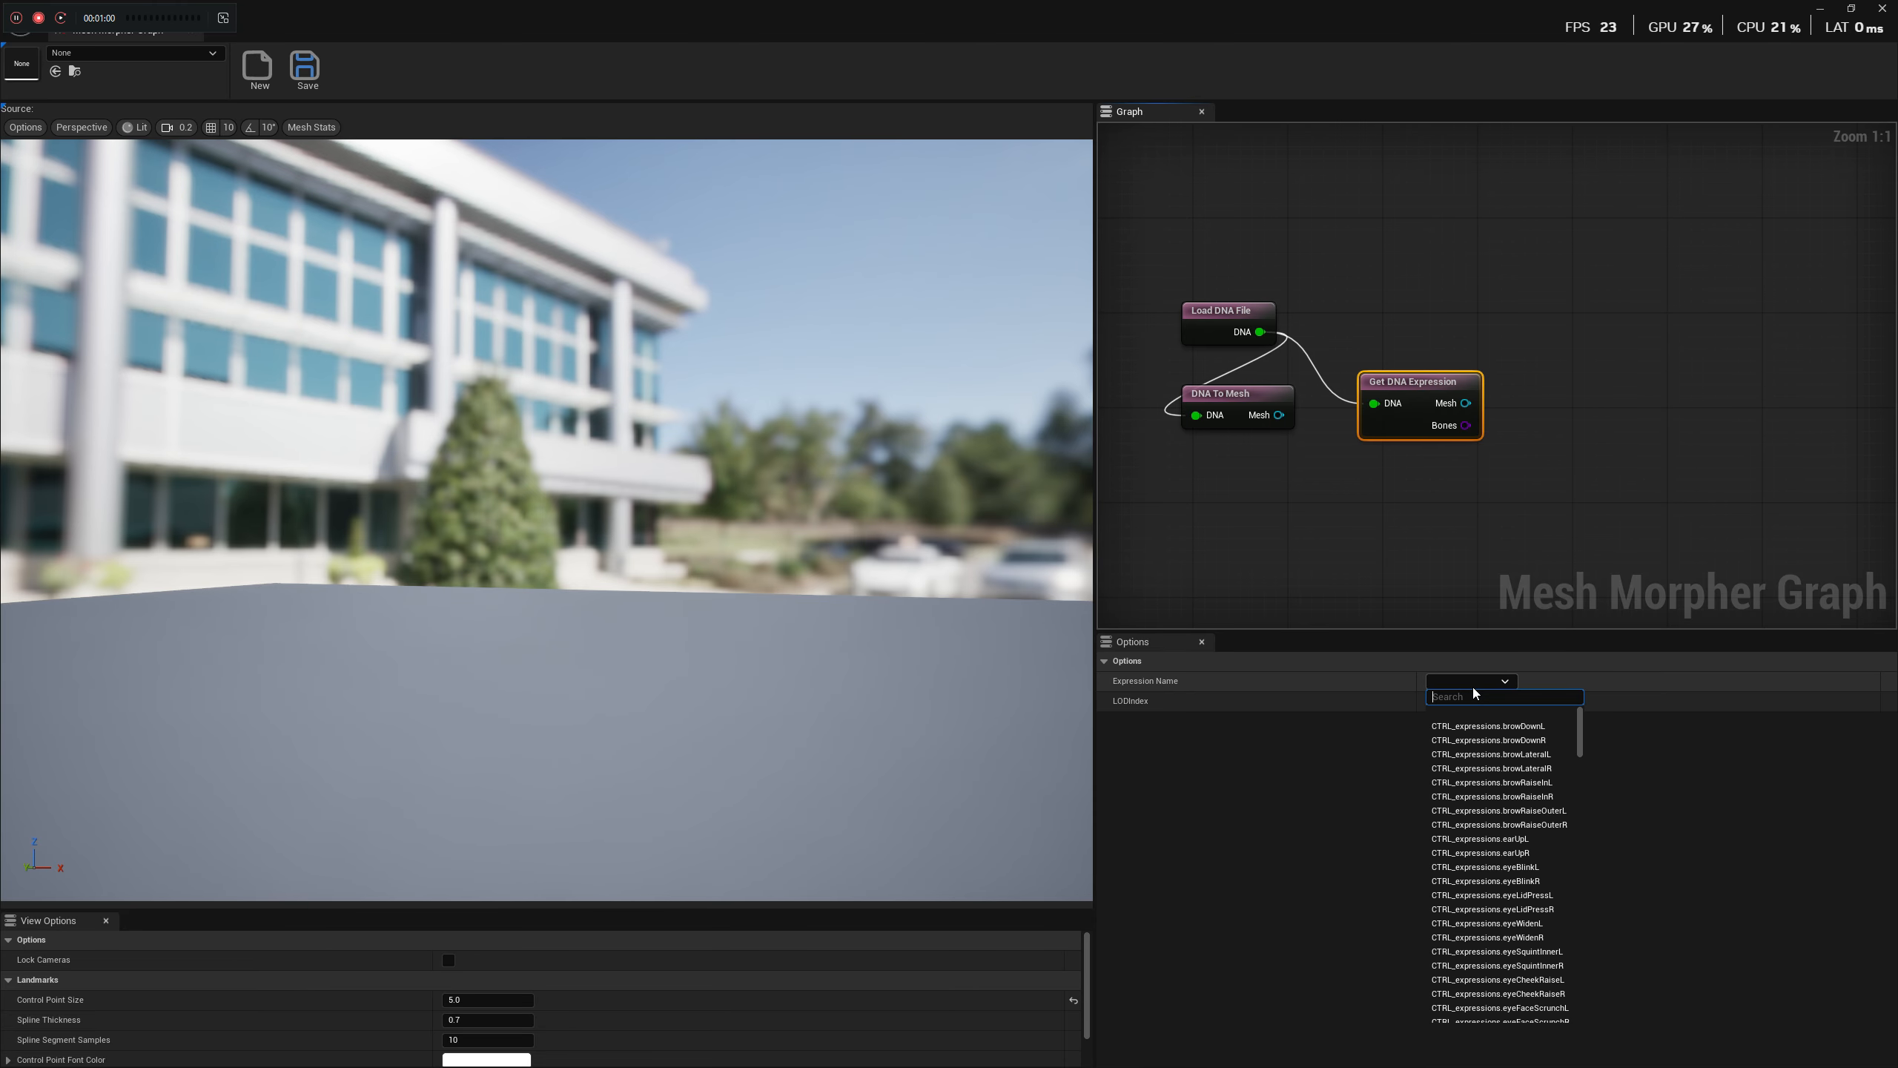
text(jaw)
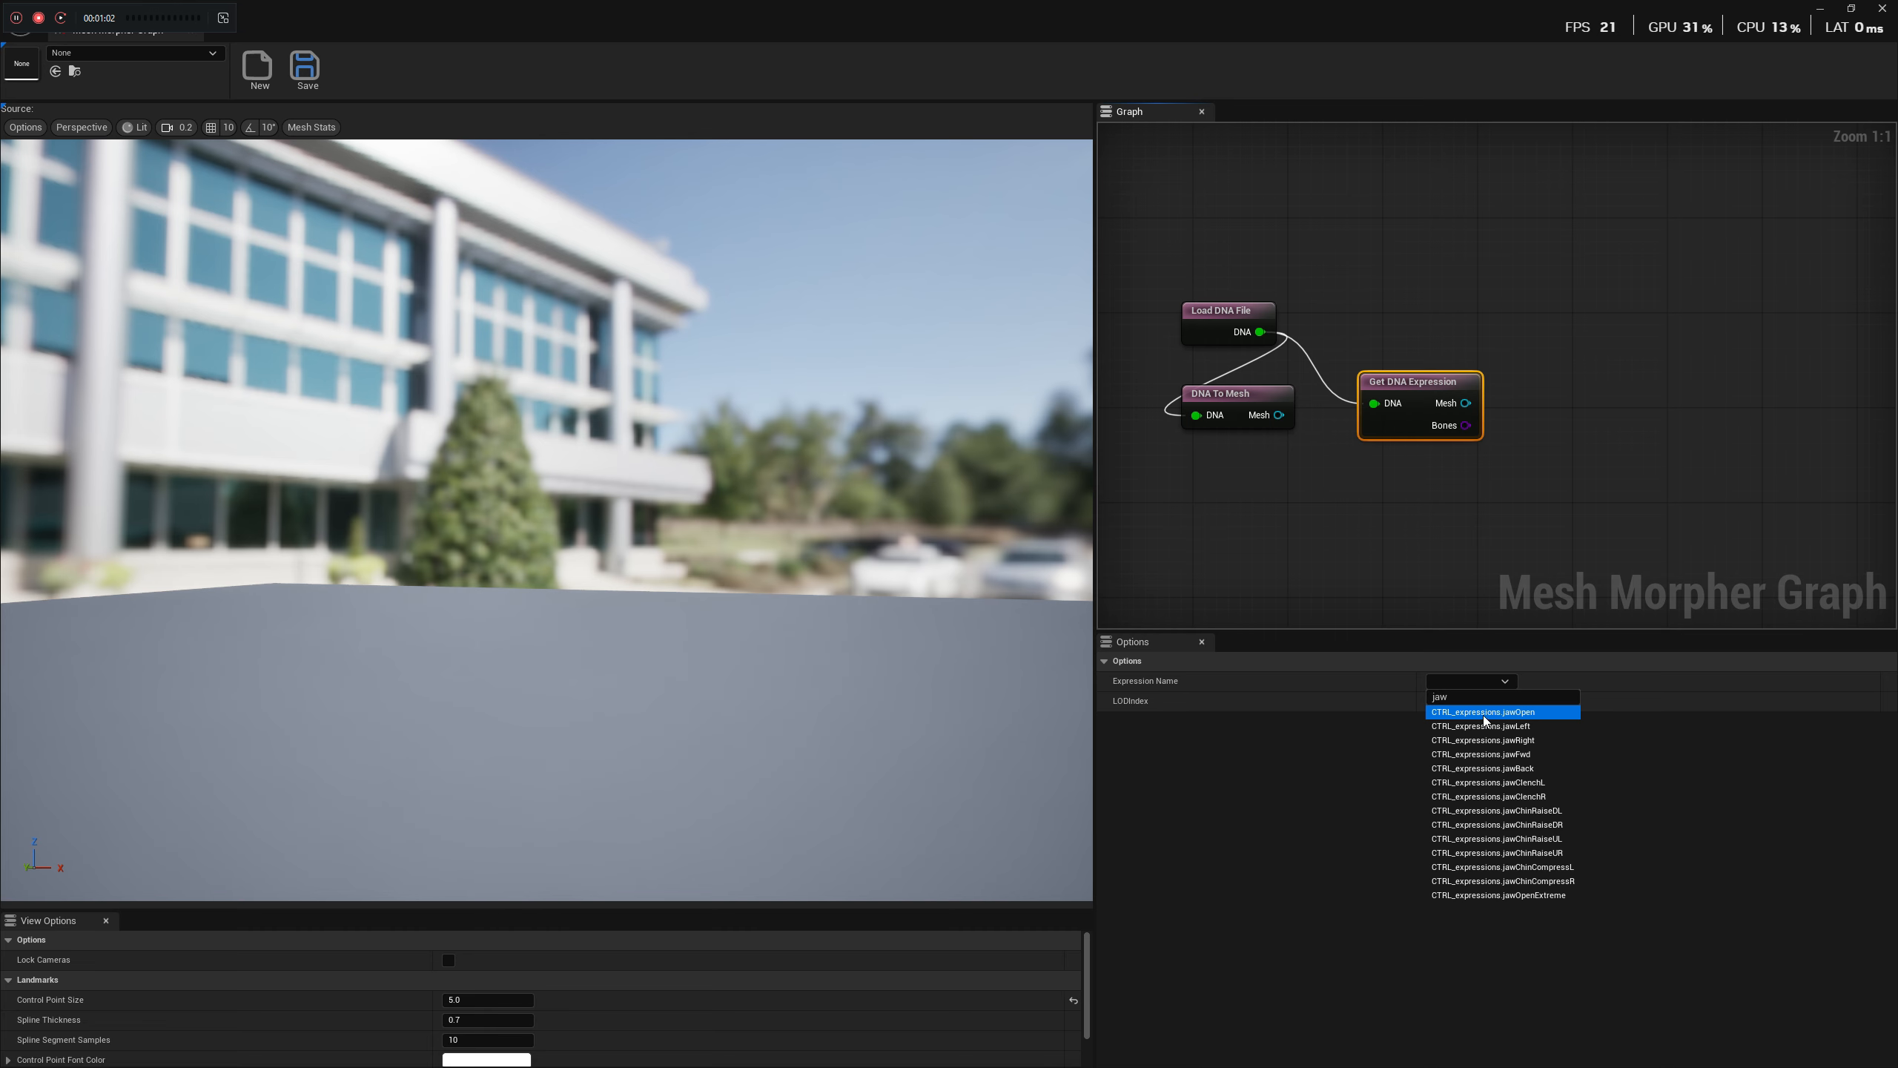
click(1484, 712)
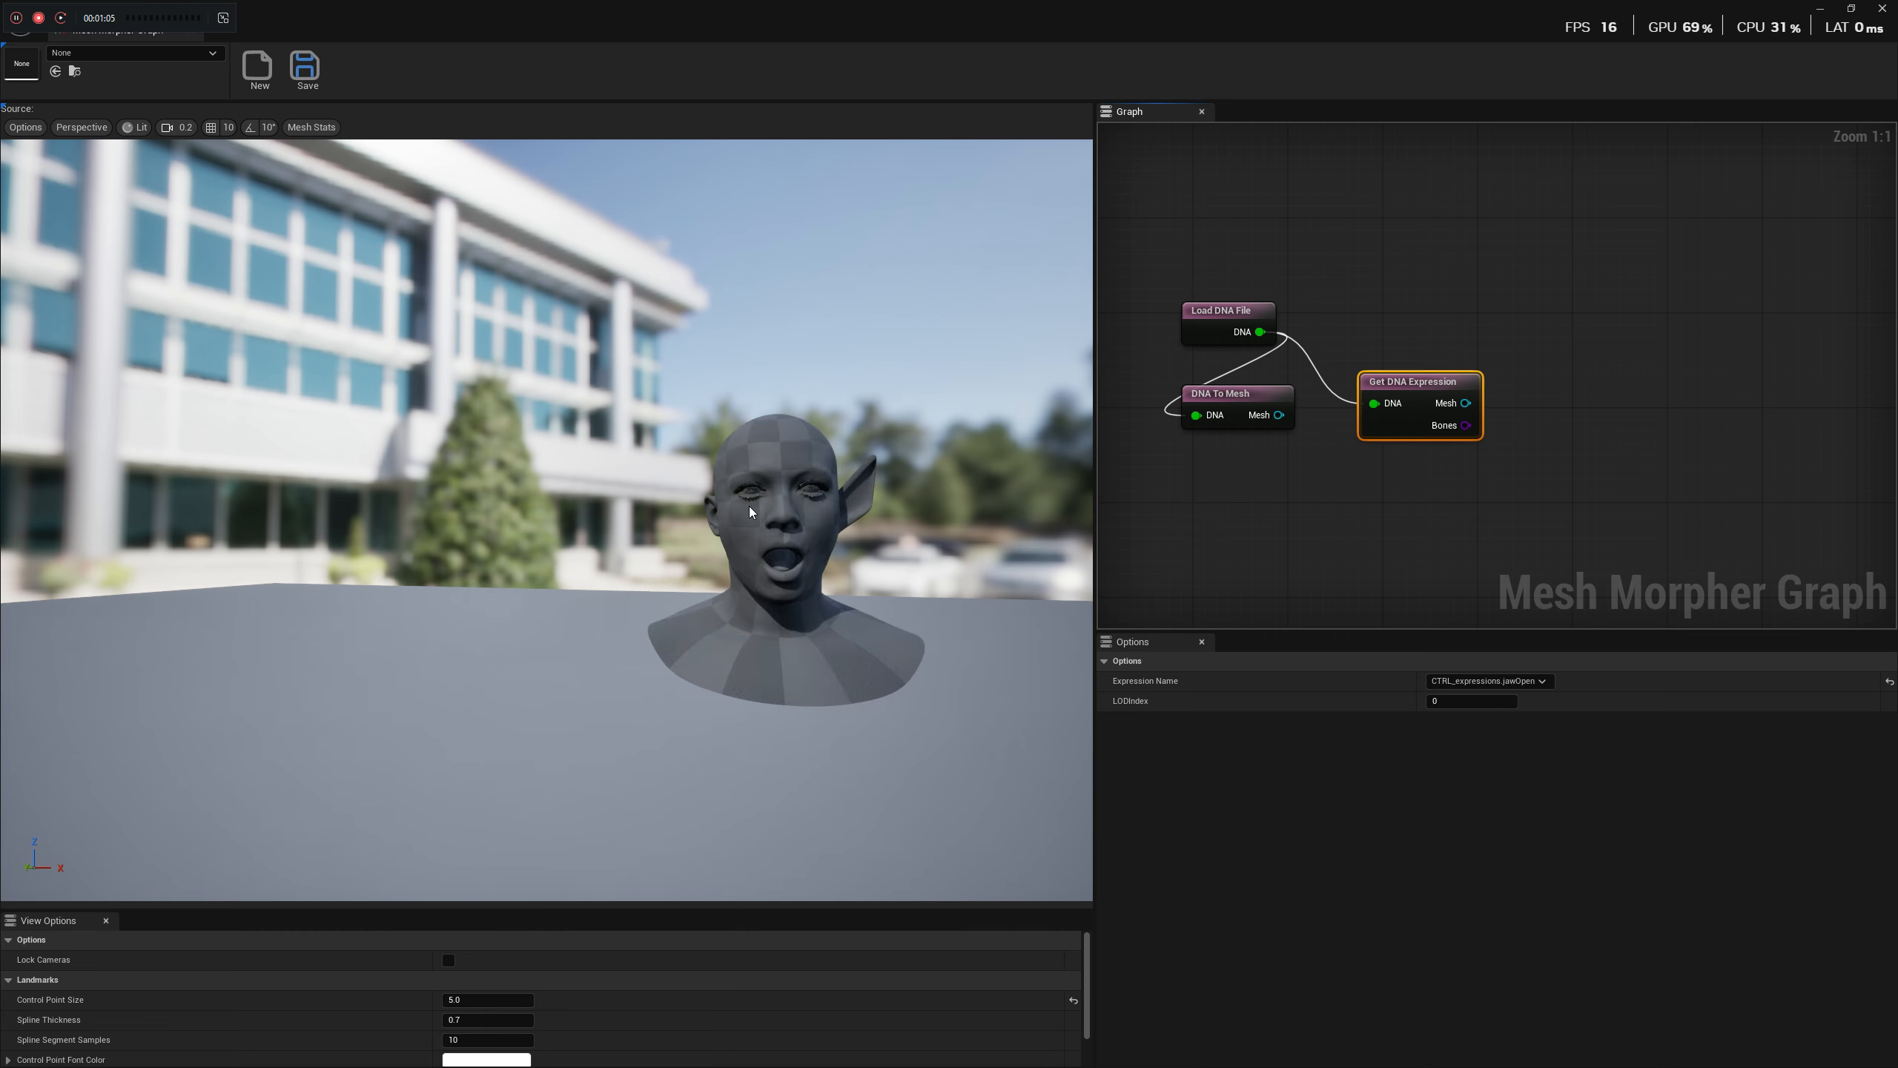
right_drag(904, 498, 871, 510)
key(d)
key(w)
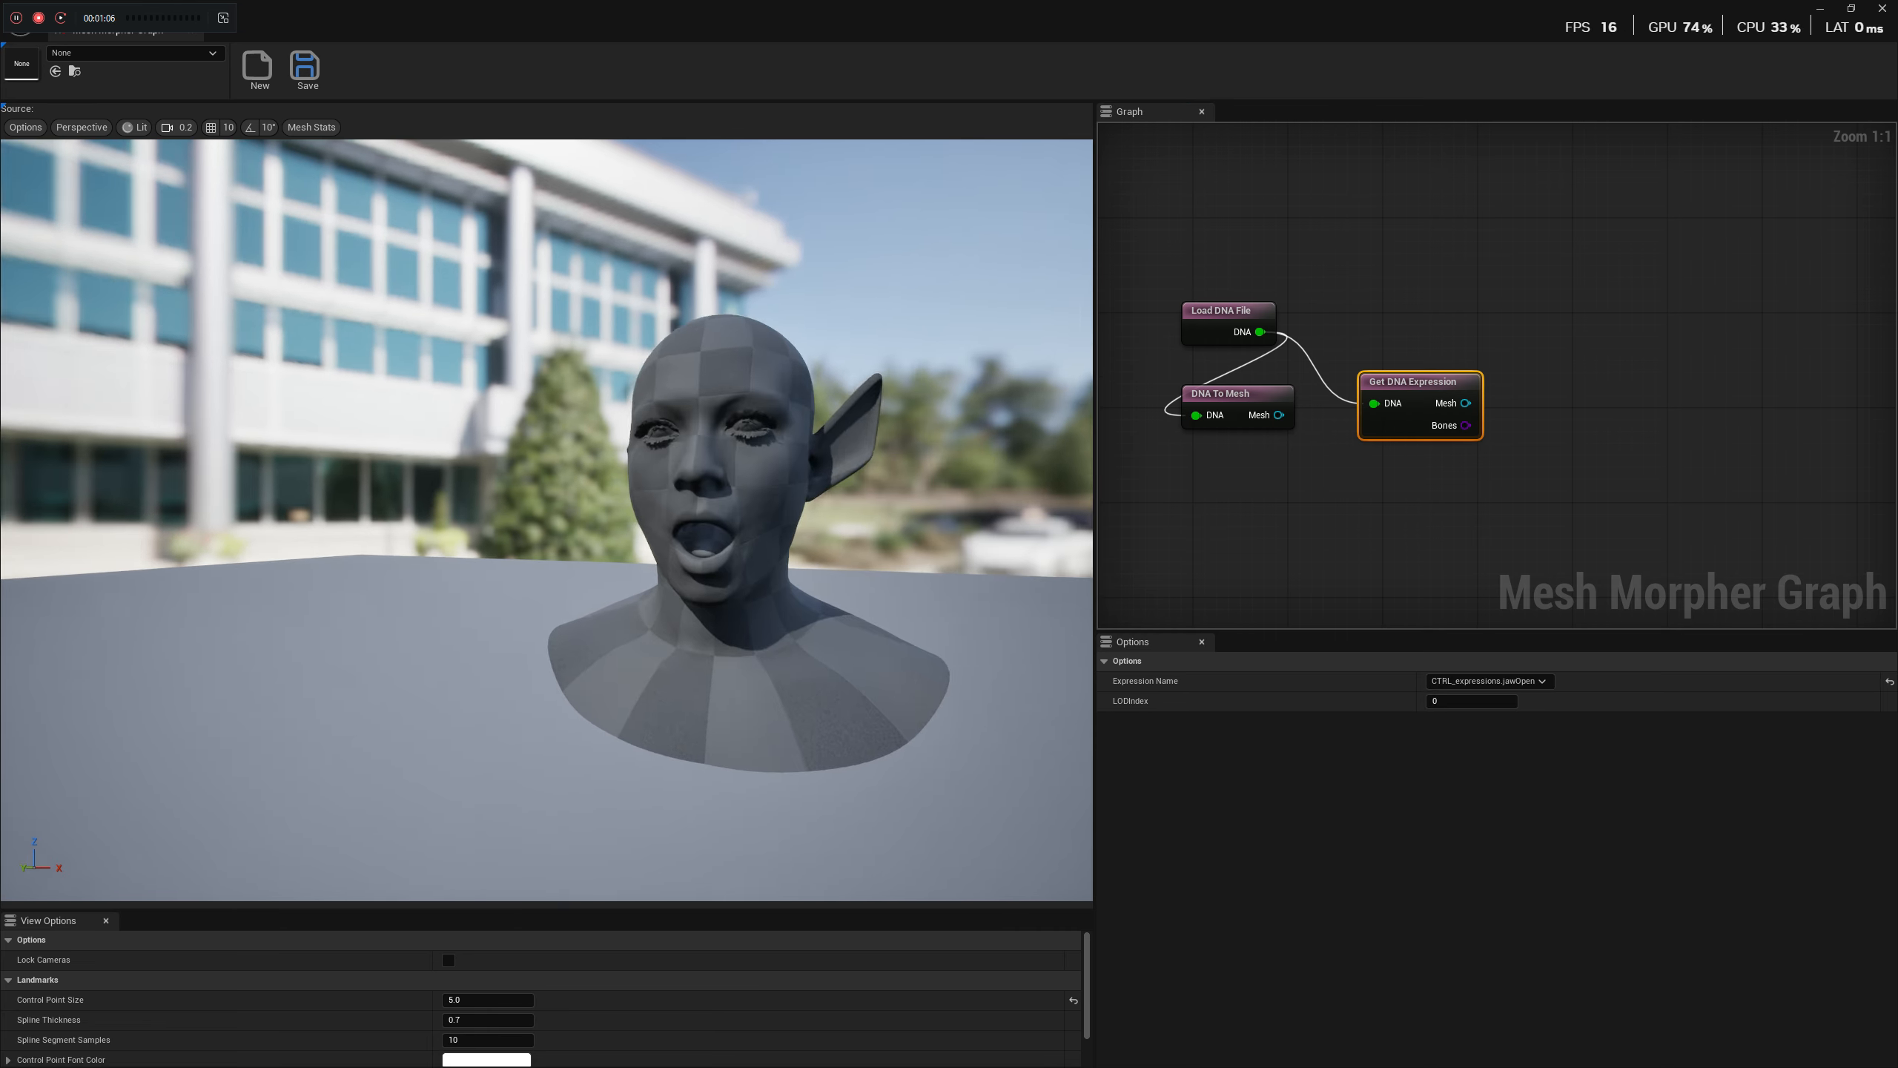
key(s)
Rearrange the graph by moving Get DNA Expression closer to Load DNA File and shifting DNA To Mesh slightly down.
drag(1409, 382, 1385, 334)
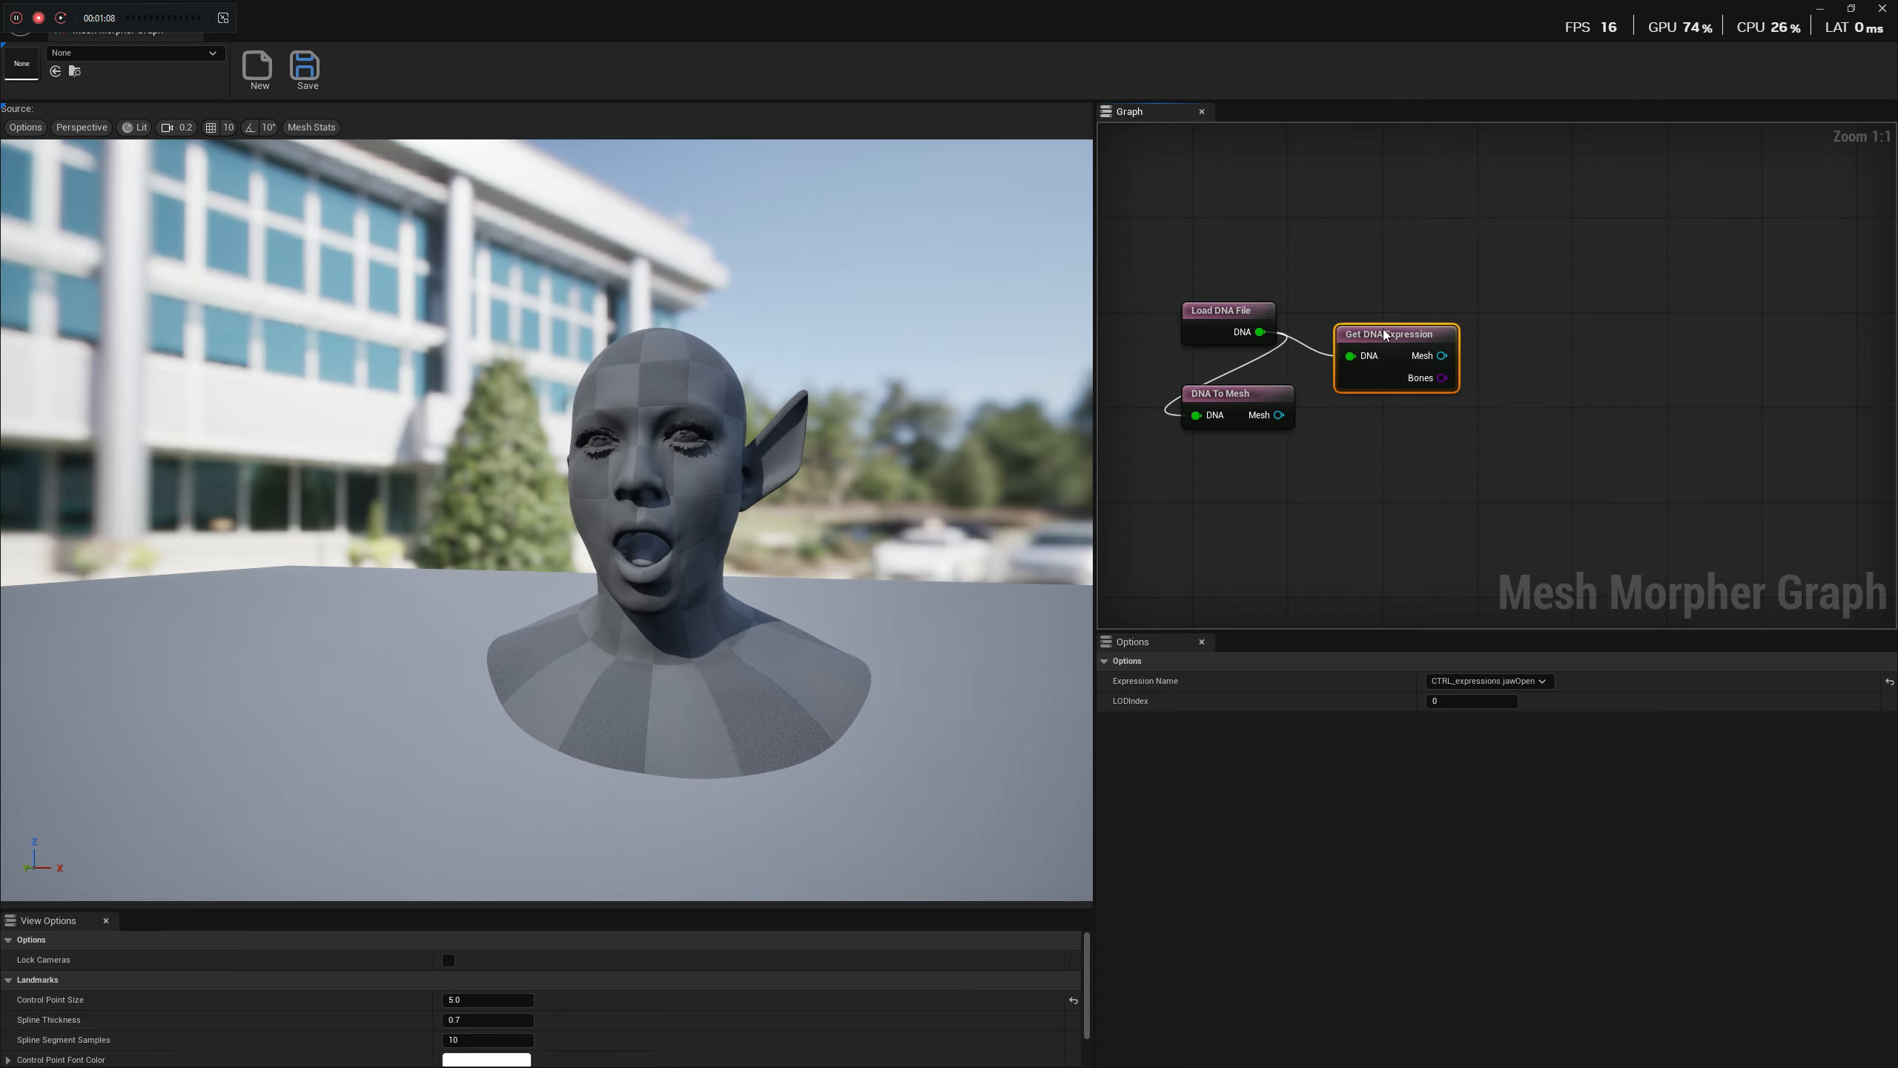
drag(1249, 394, 1251, 418)
drag(1379, 338, 1379, 360)
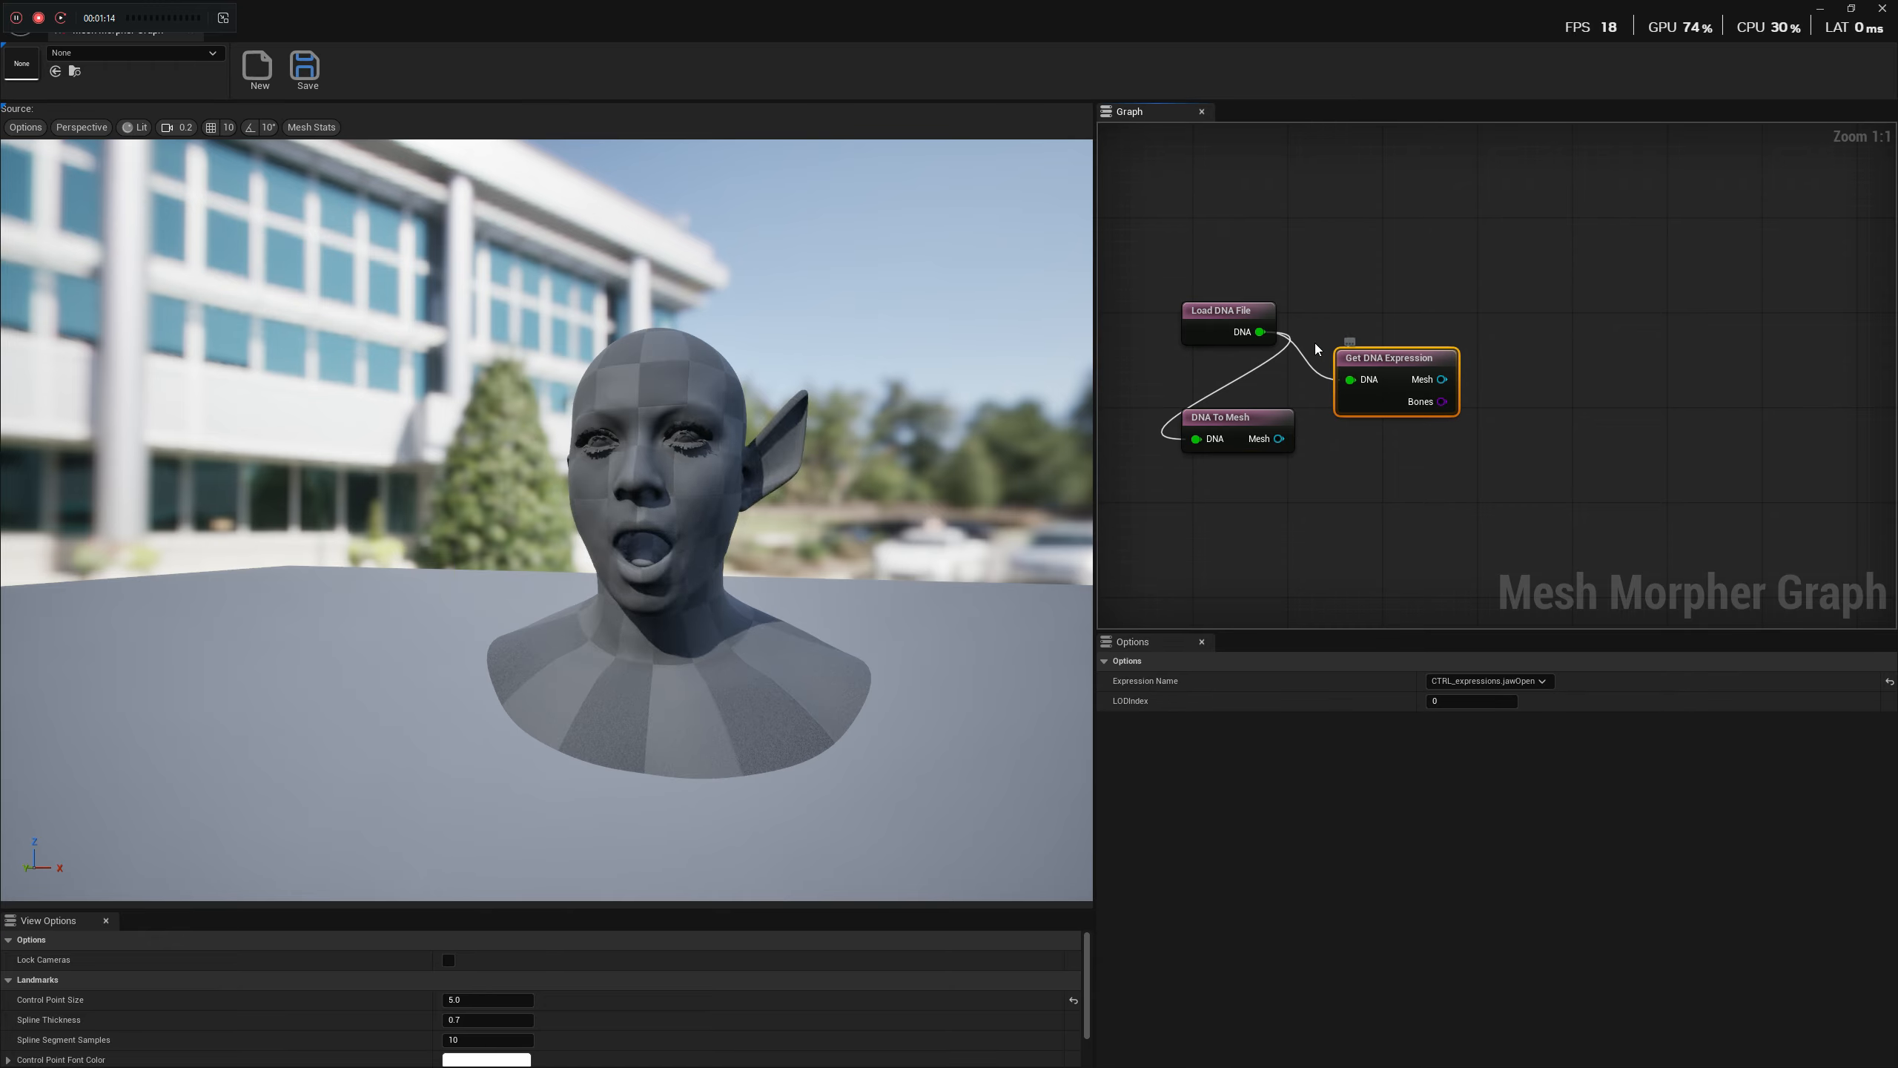
Add a Sculpt Mesh node fed by the Get DNA Expression node's Mesh output and place it beneath that node.
mouse_move(1439, 377)
mouse_down()
mouse_move(1504, 396)
mouse_move(1531, 381)
mouse_up()
text(sc)
click(1569, 416)
mouse_move(1550, 375)
mouse_down()
mouse_move(1500, 433)
mouse_move(1381, 445)
mouse_up()
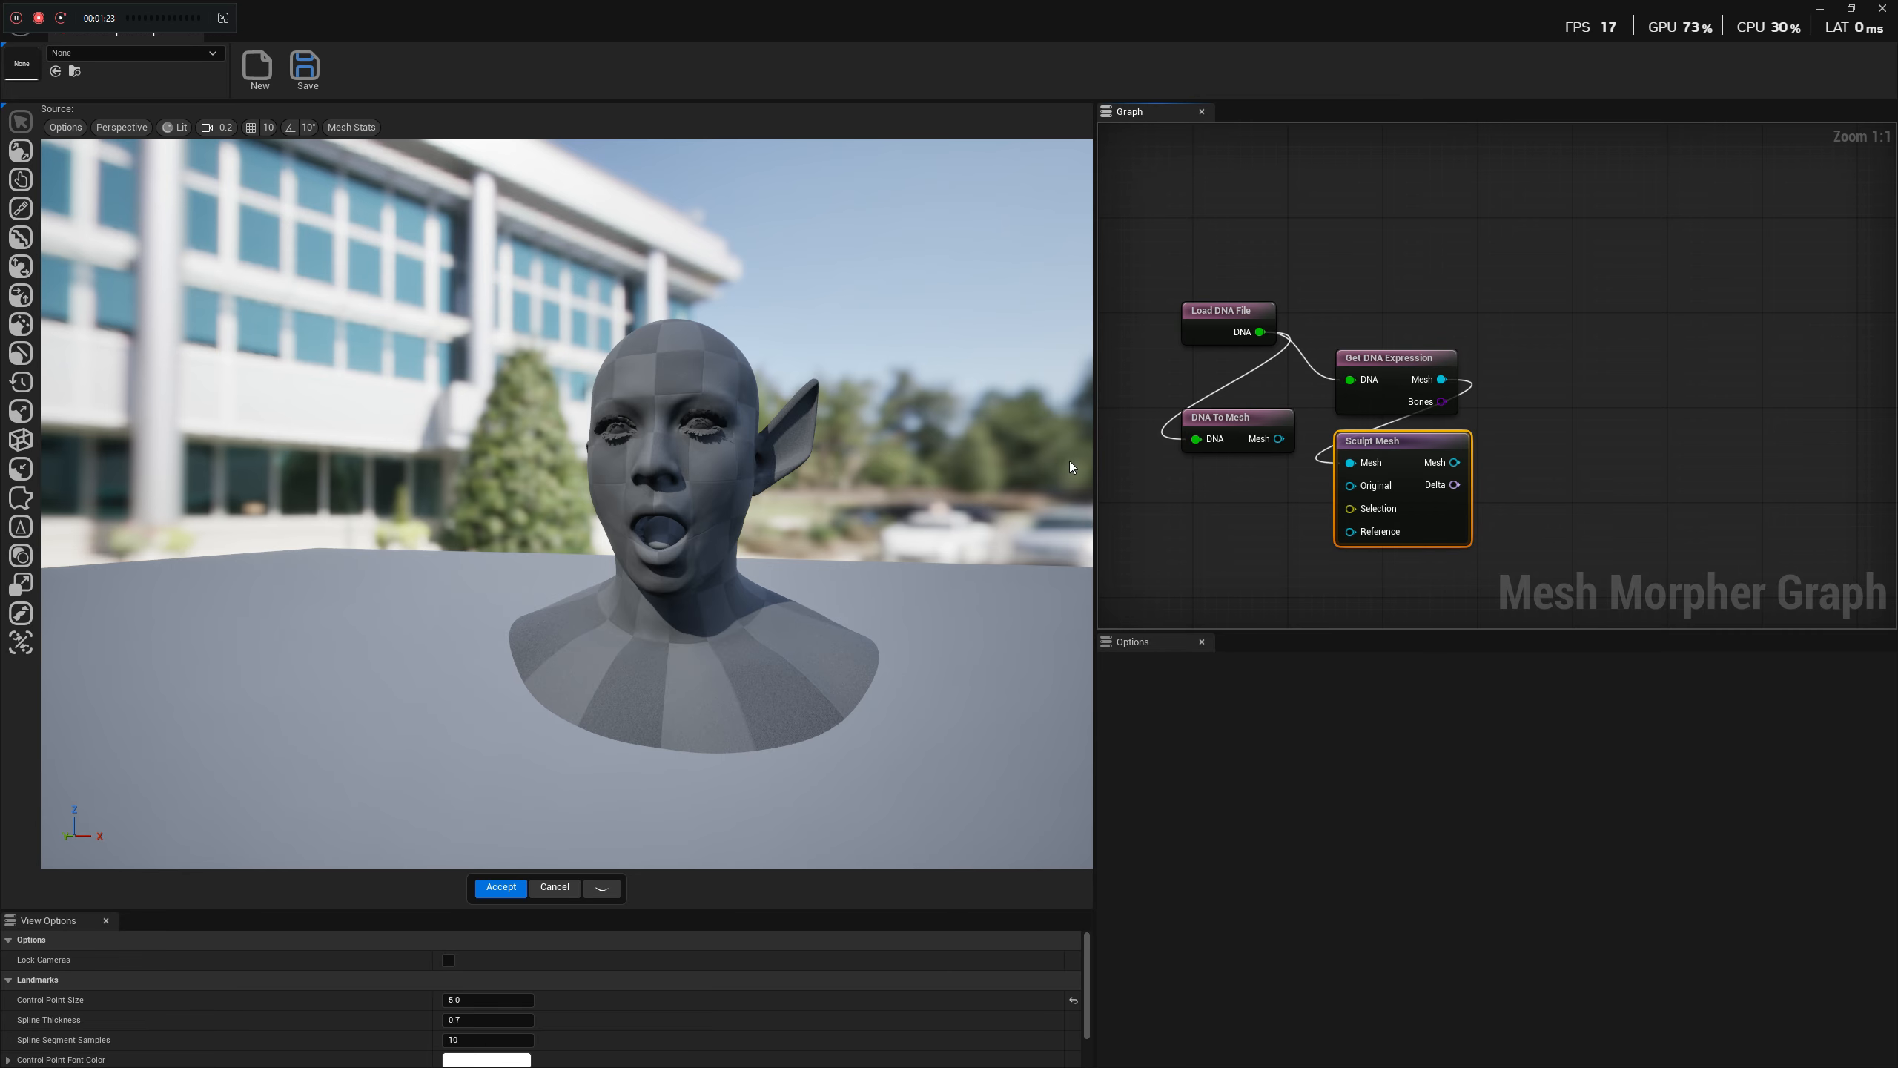
Pull a bulge outward from the cheek beside the open mouth using the Move tool at brush size 0.131, and accept the sculpt.
click(20, 150)
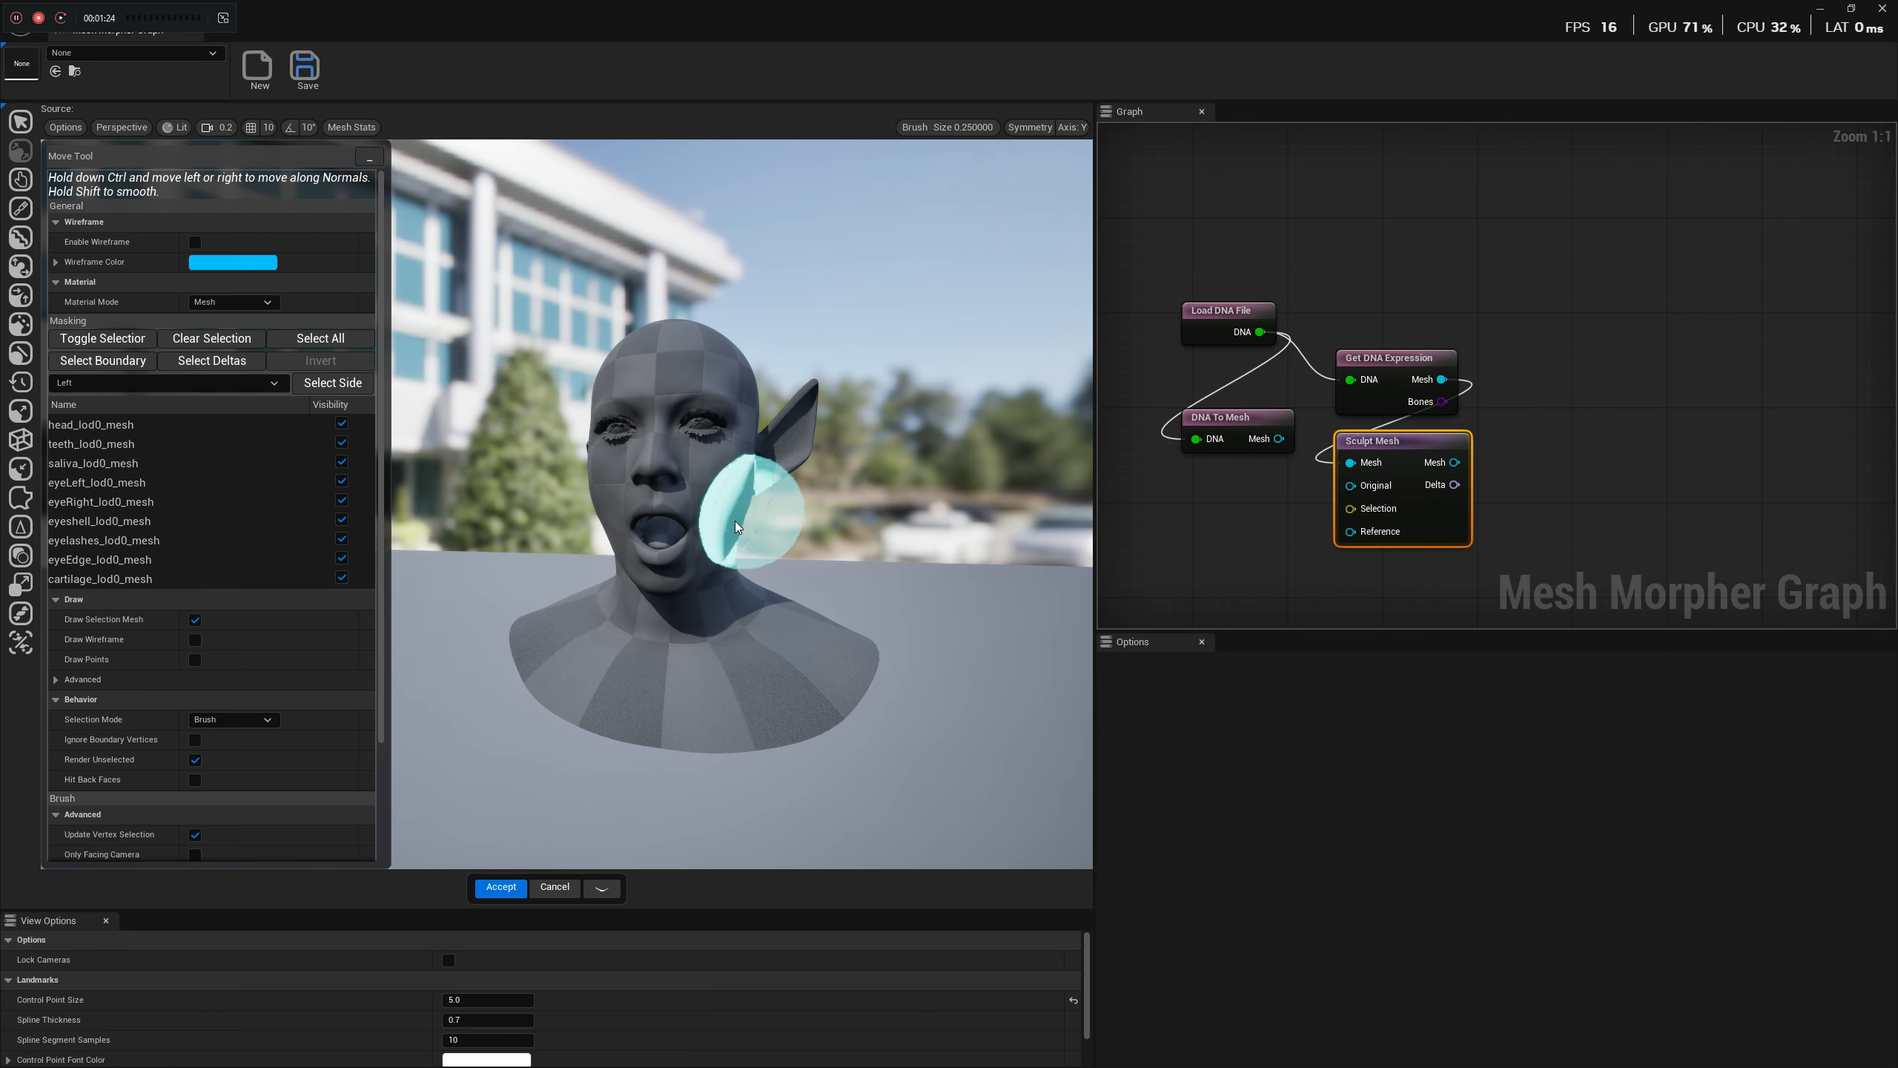
scroll(694, 559, up, 5)
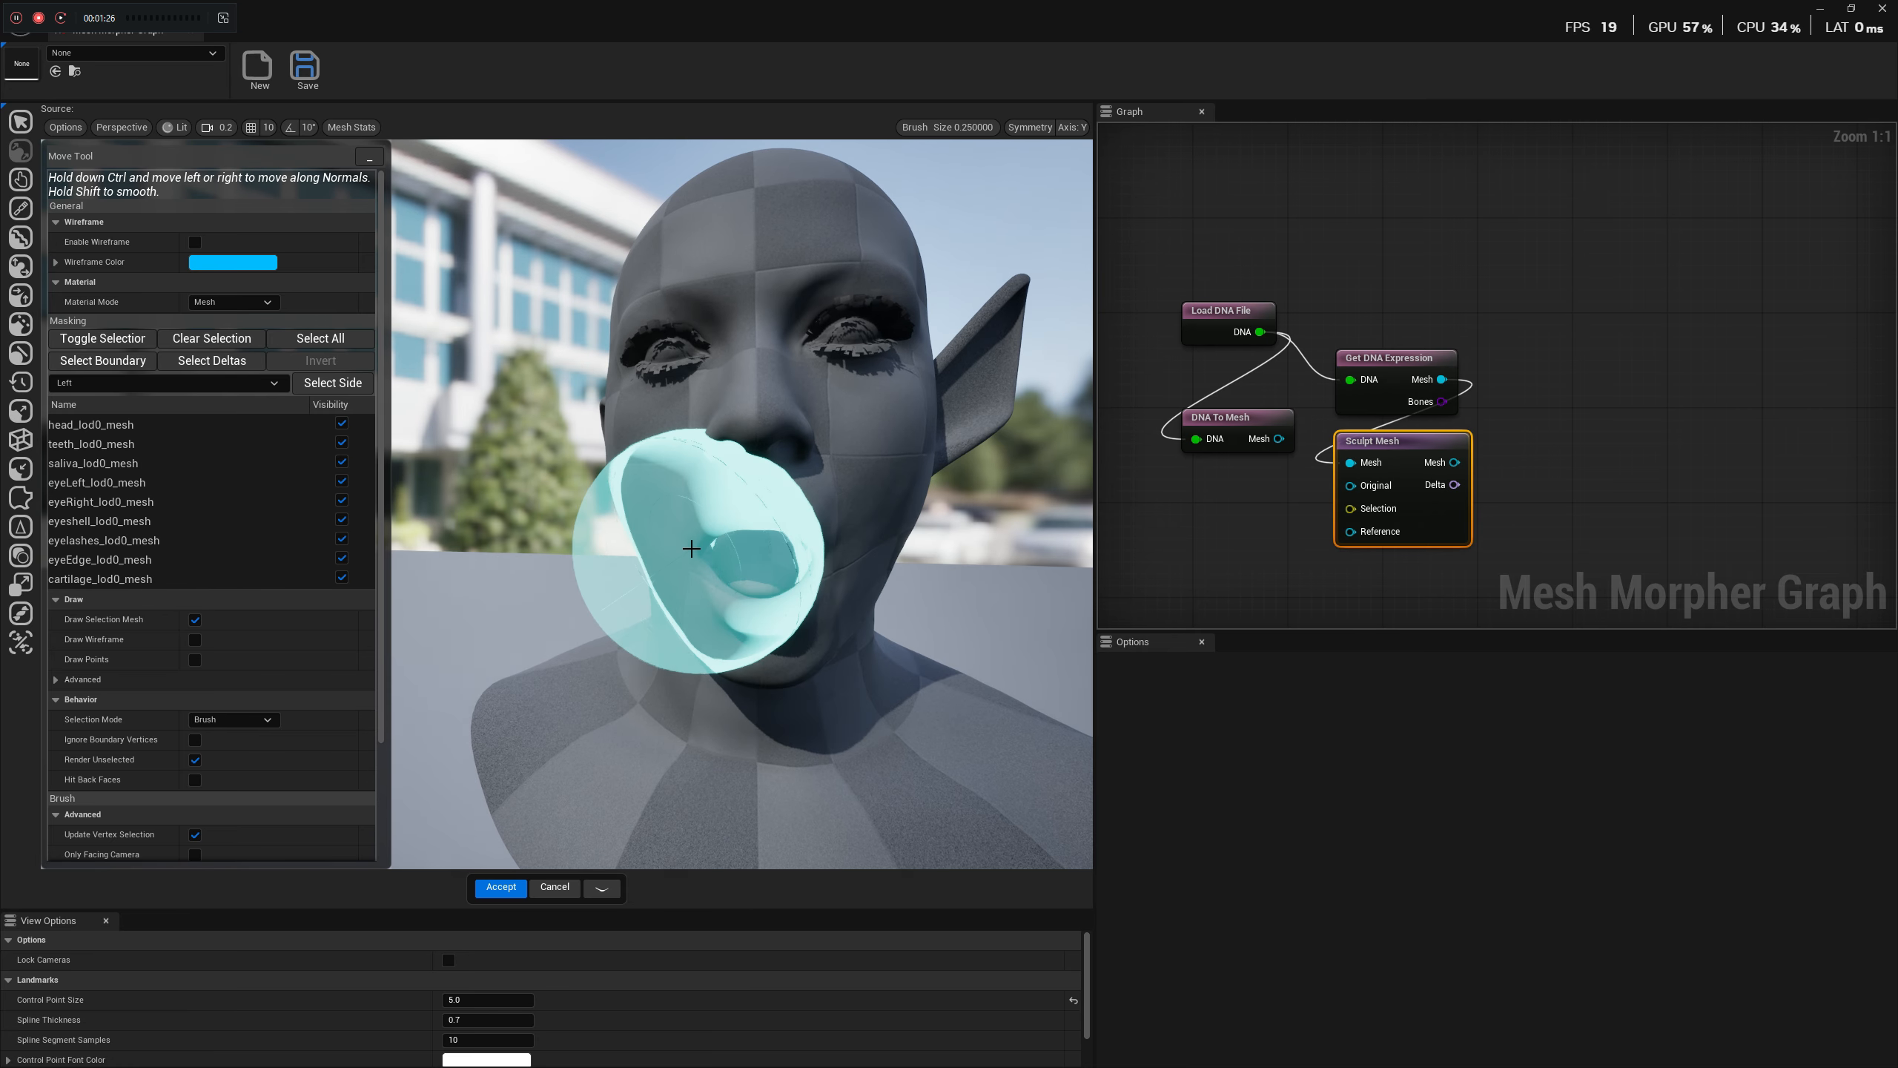
scroll(673, 549, down, 5)
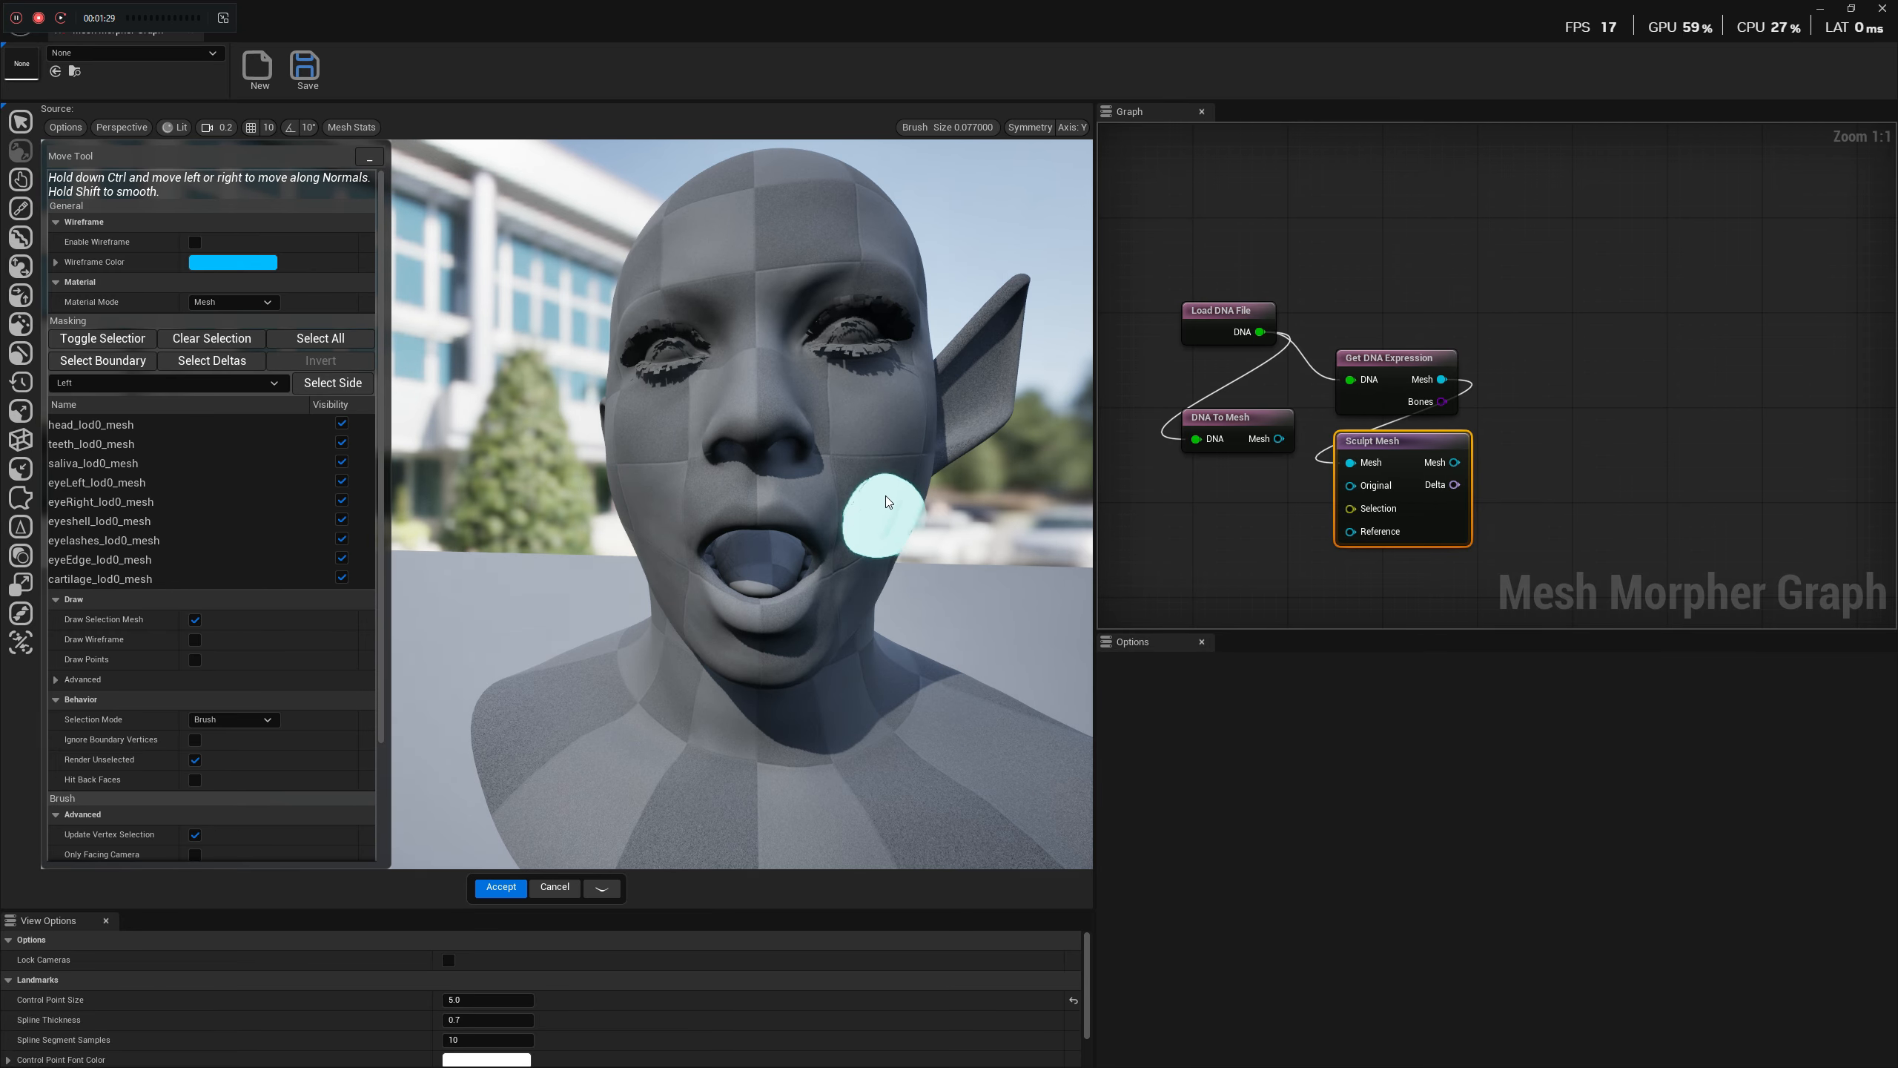
scroll(890, 469, up, 3)
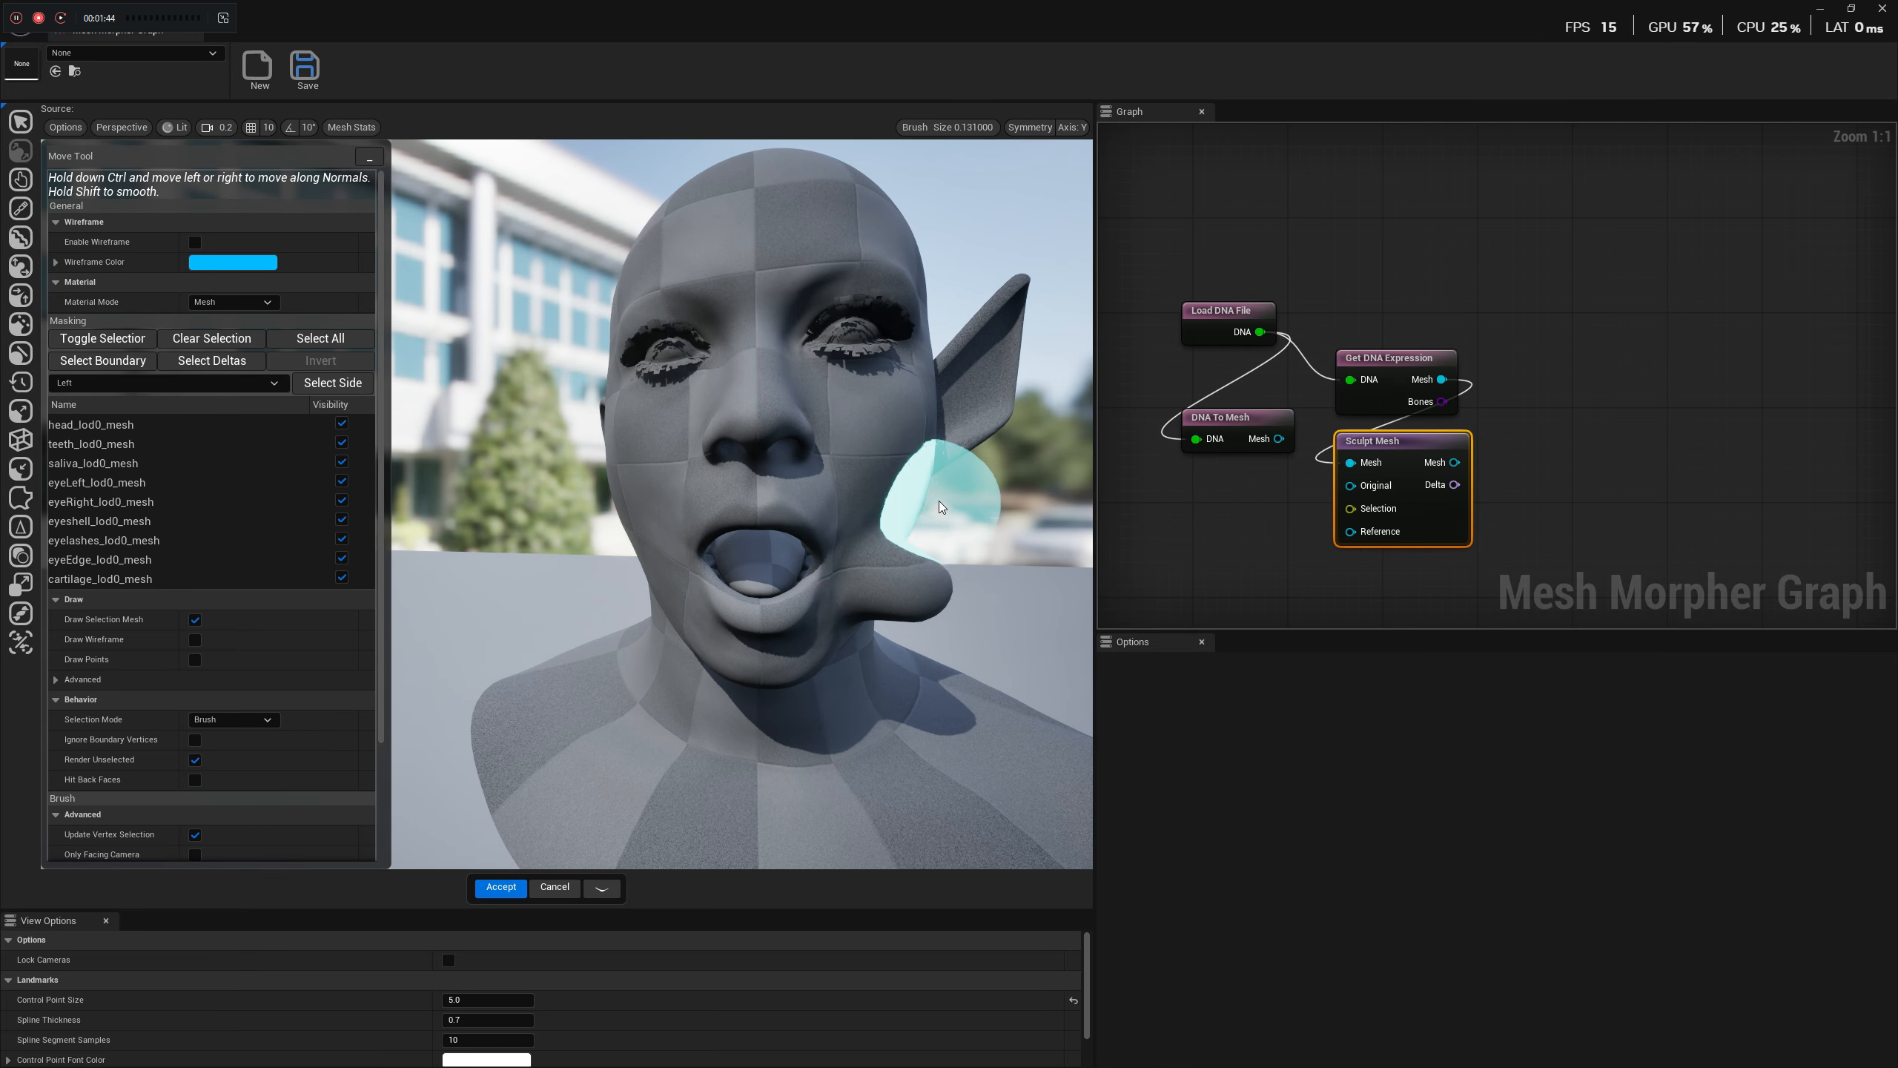
click(500, 887)
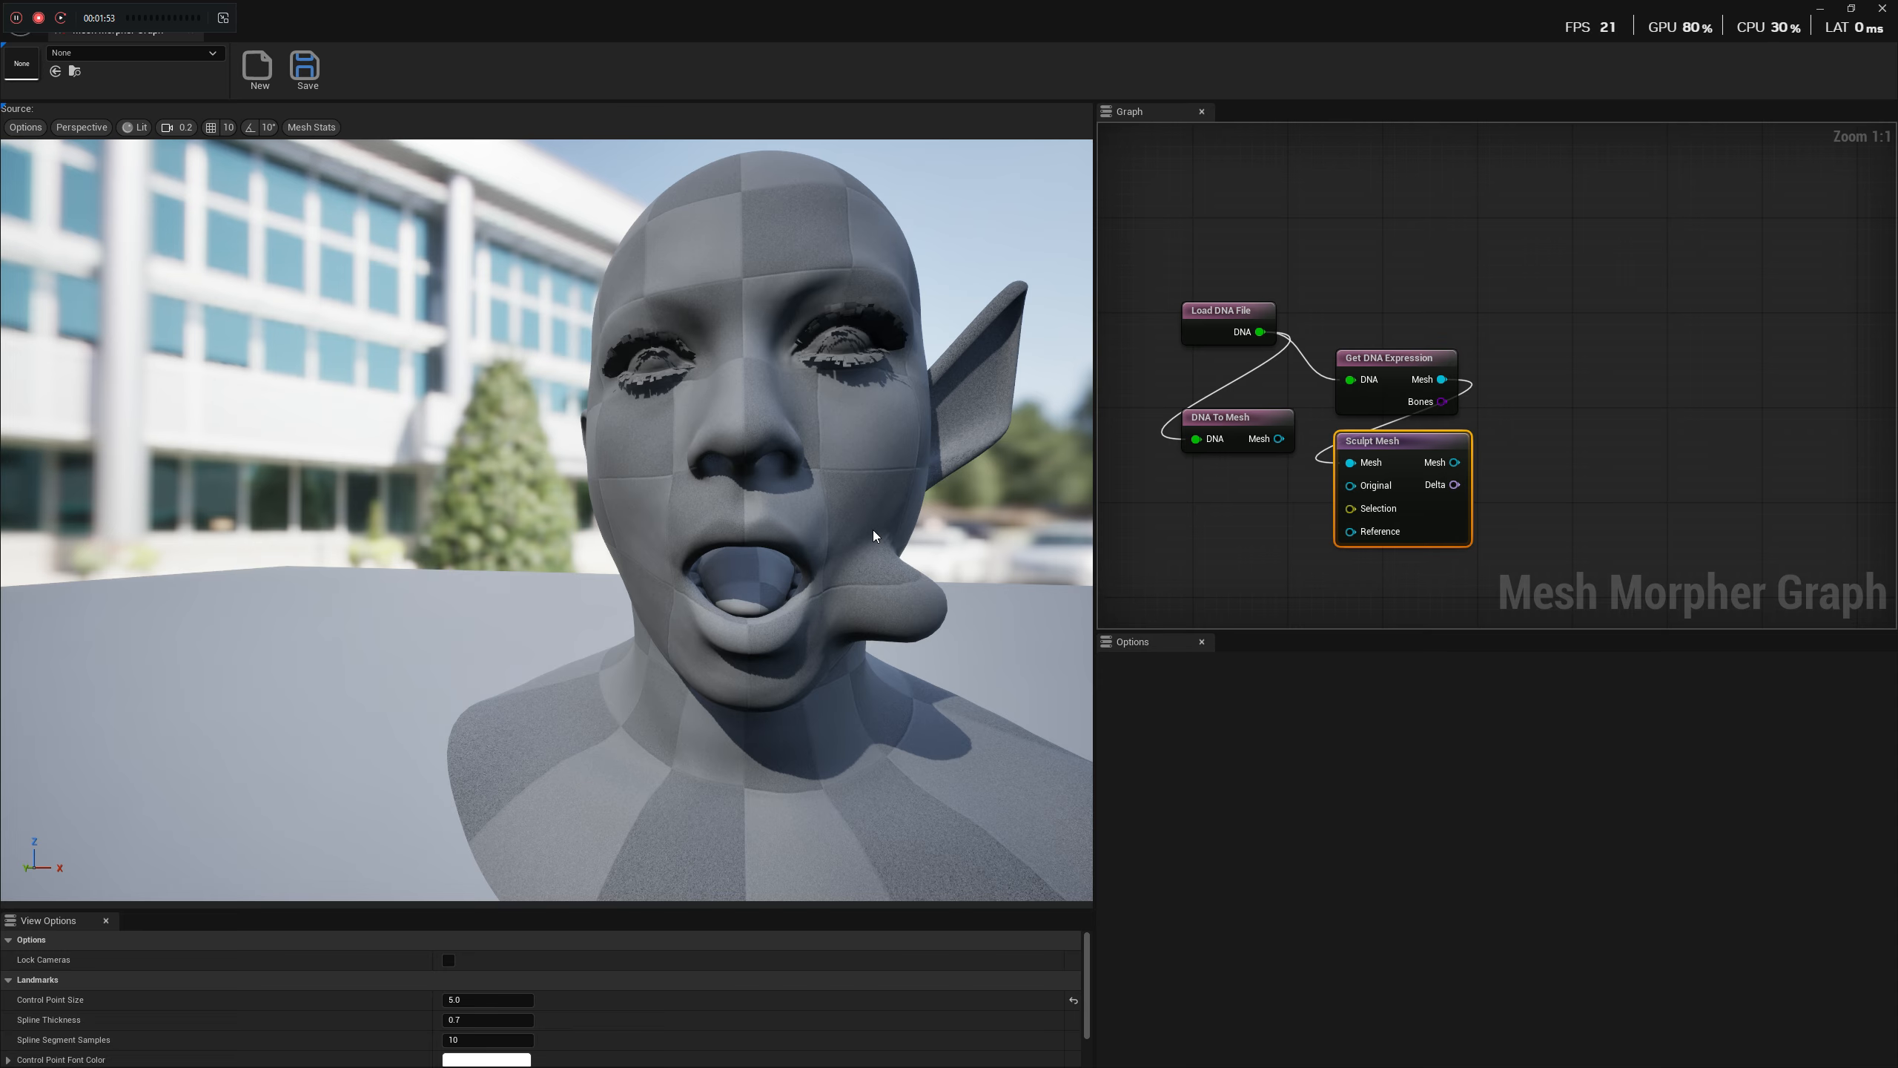
Add a Set DNA Blendshape node fed by Load DNA File's DNA output and place it to the right of Sculpt Mesh.
right_drag(1528, 402, 1495, 407)
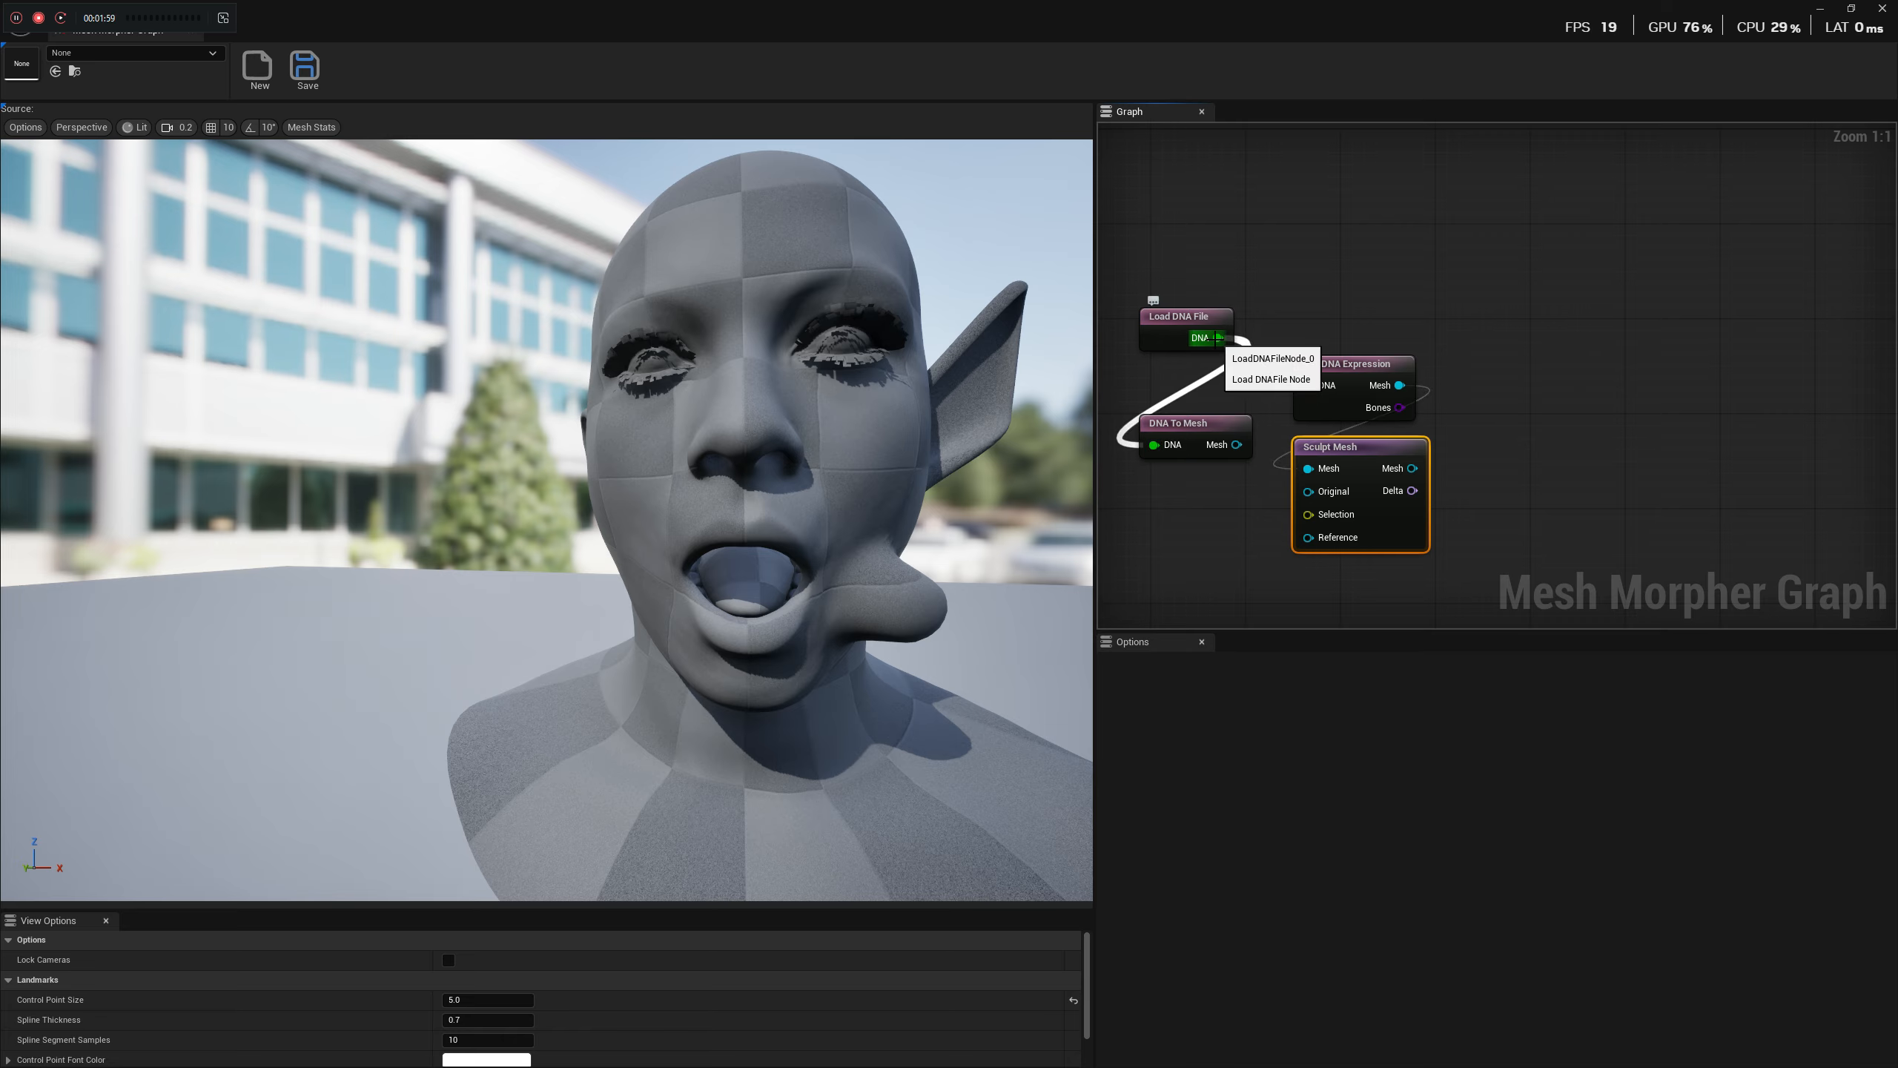
drag(1218, 338, 1562, 466)
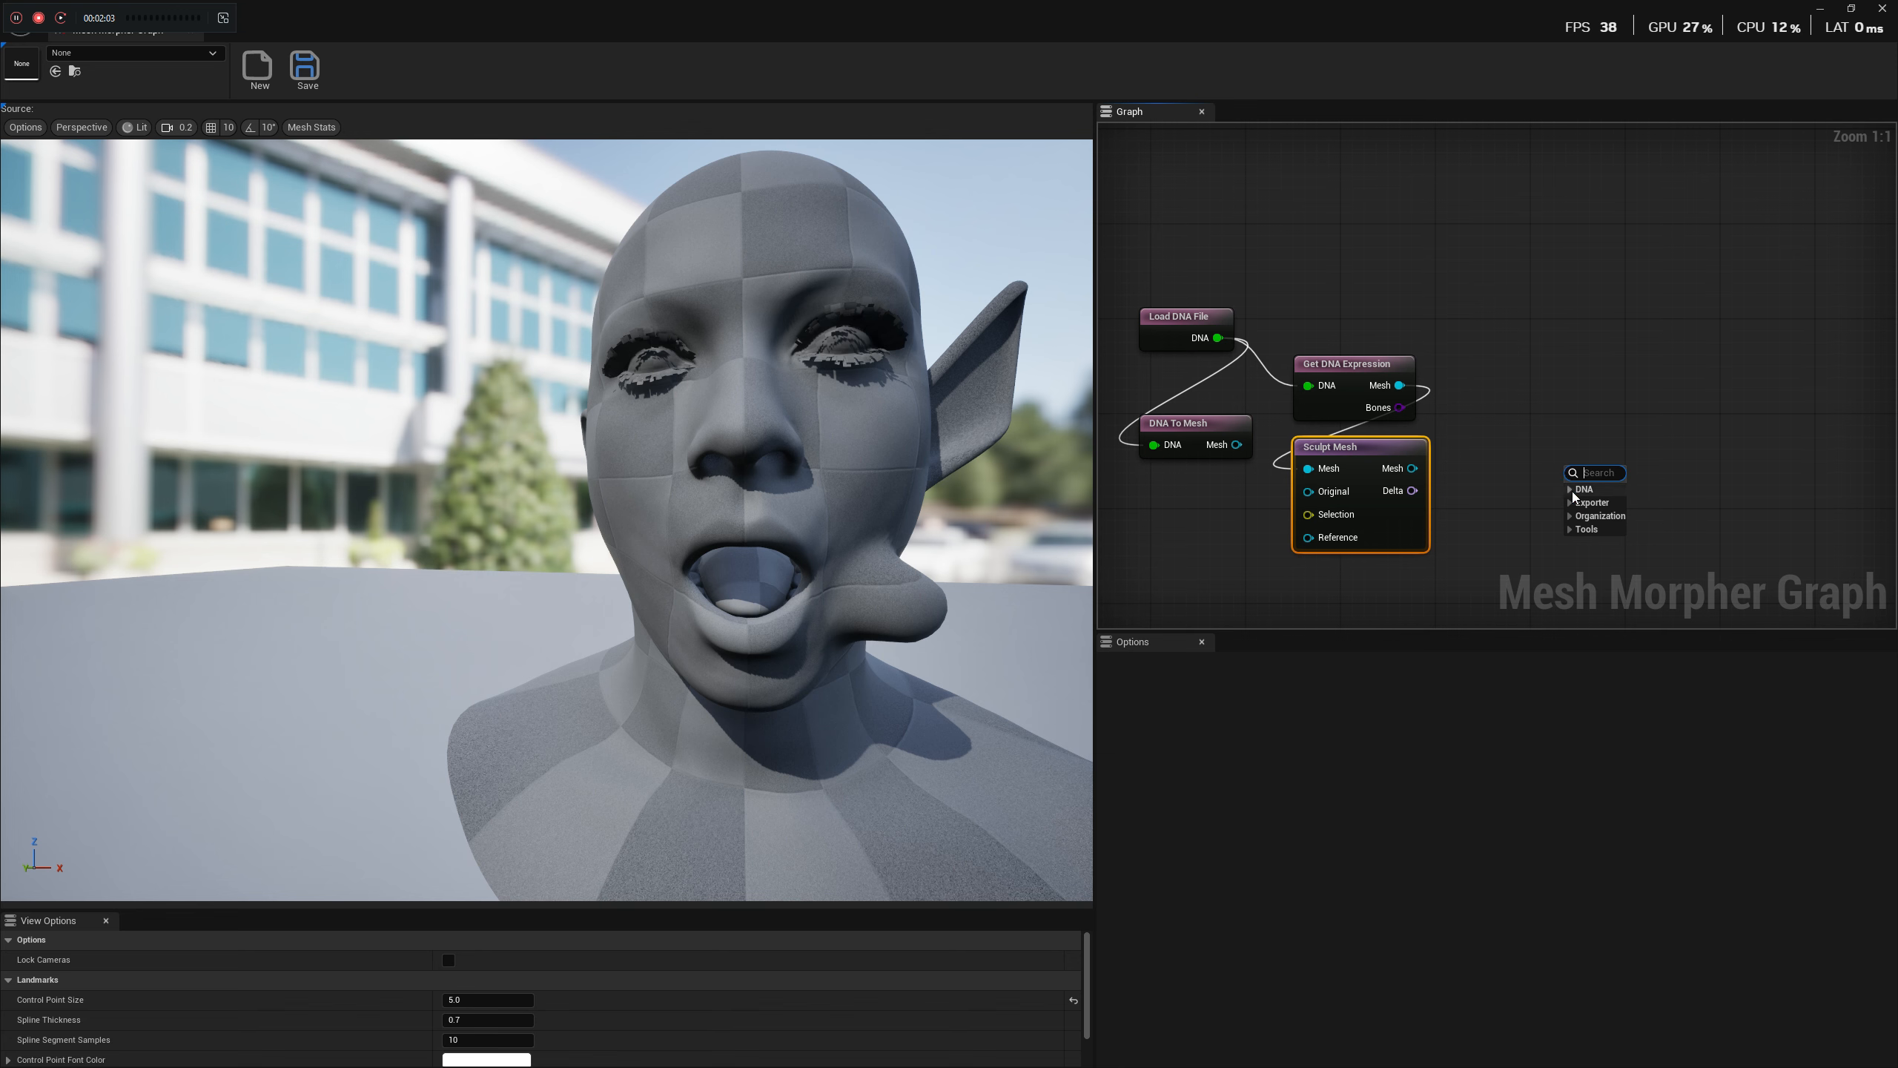
click(1571, 491)
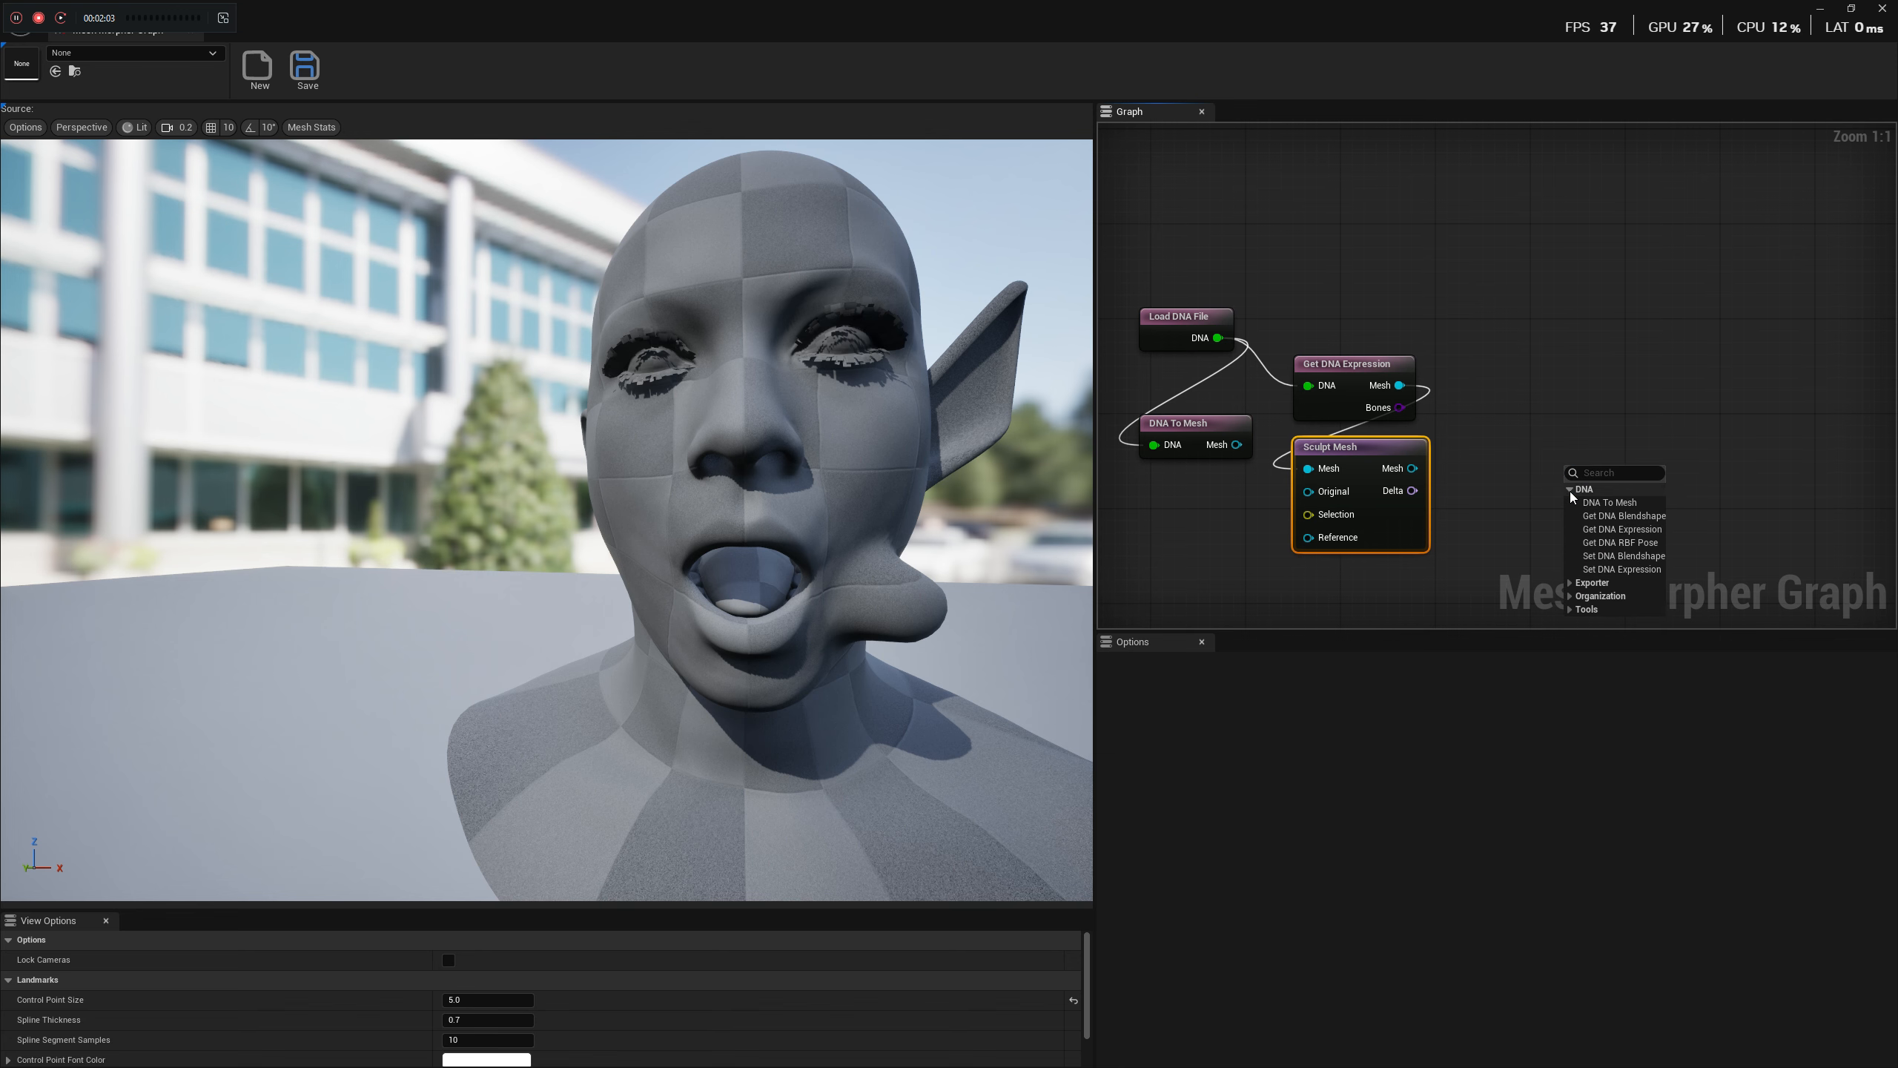
click(1616, 559)
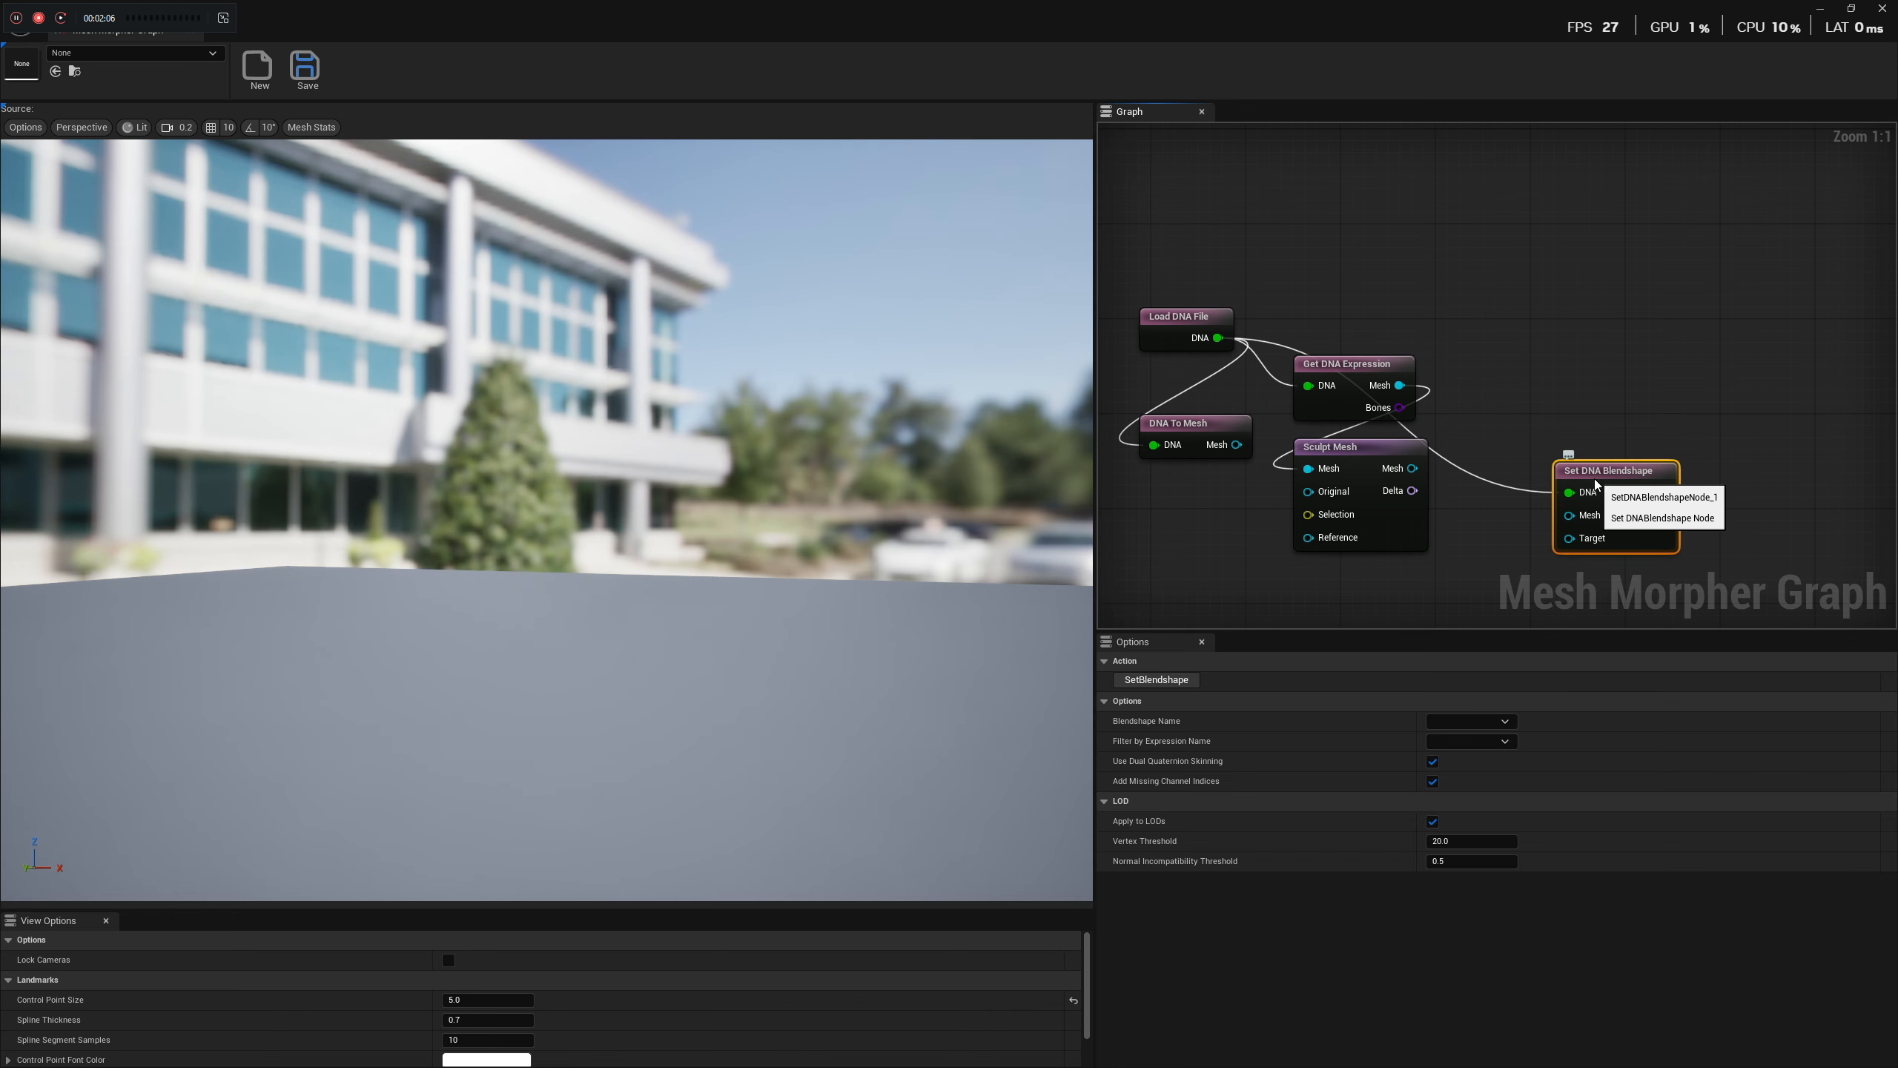
drag(1596, 482, 1568, 499)
right_drag(1561, 459, 1550, 453)
drag(1559, 484, 1582, 437)
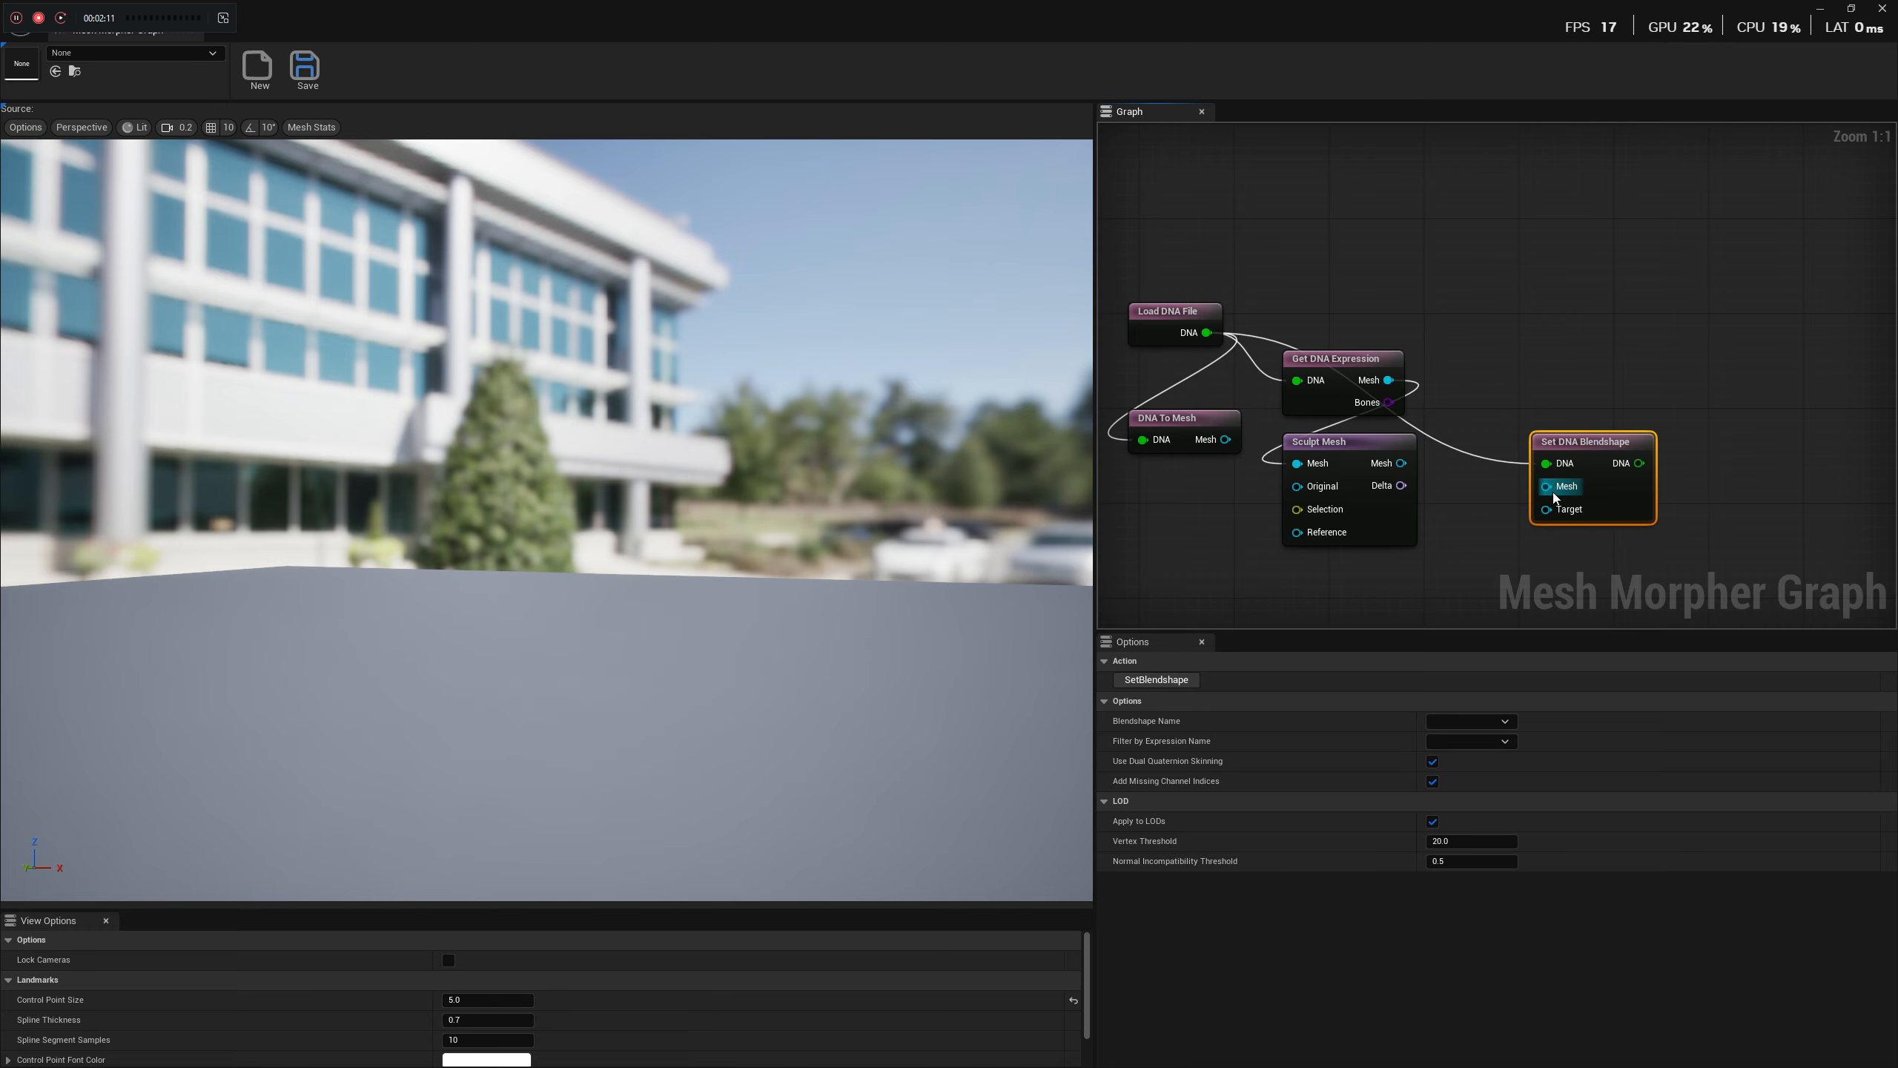
click(1592, 413)
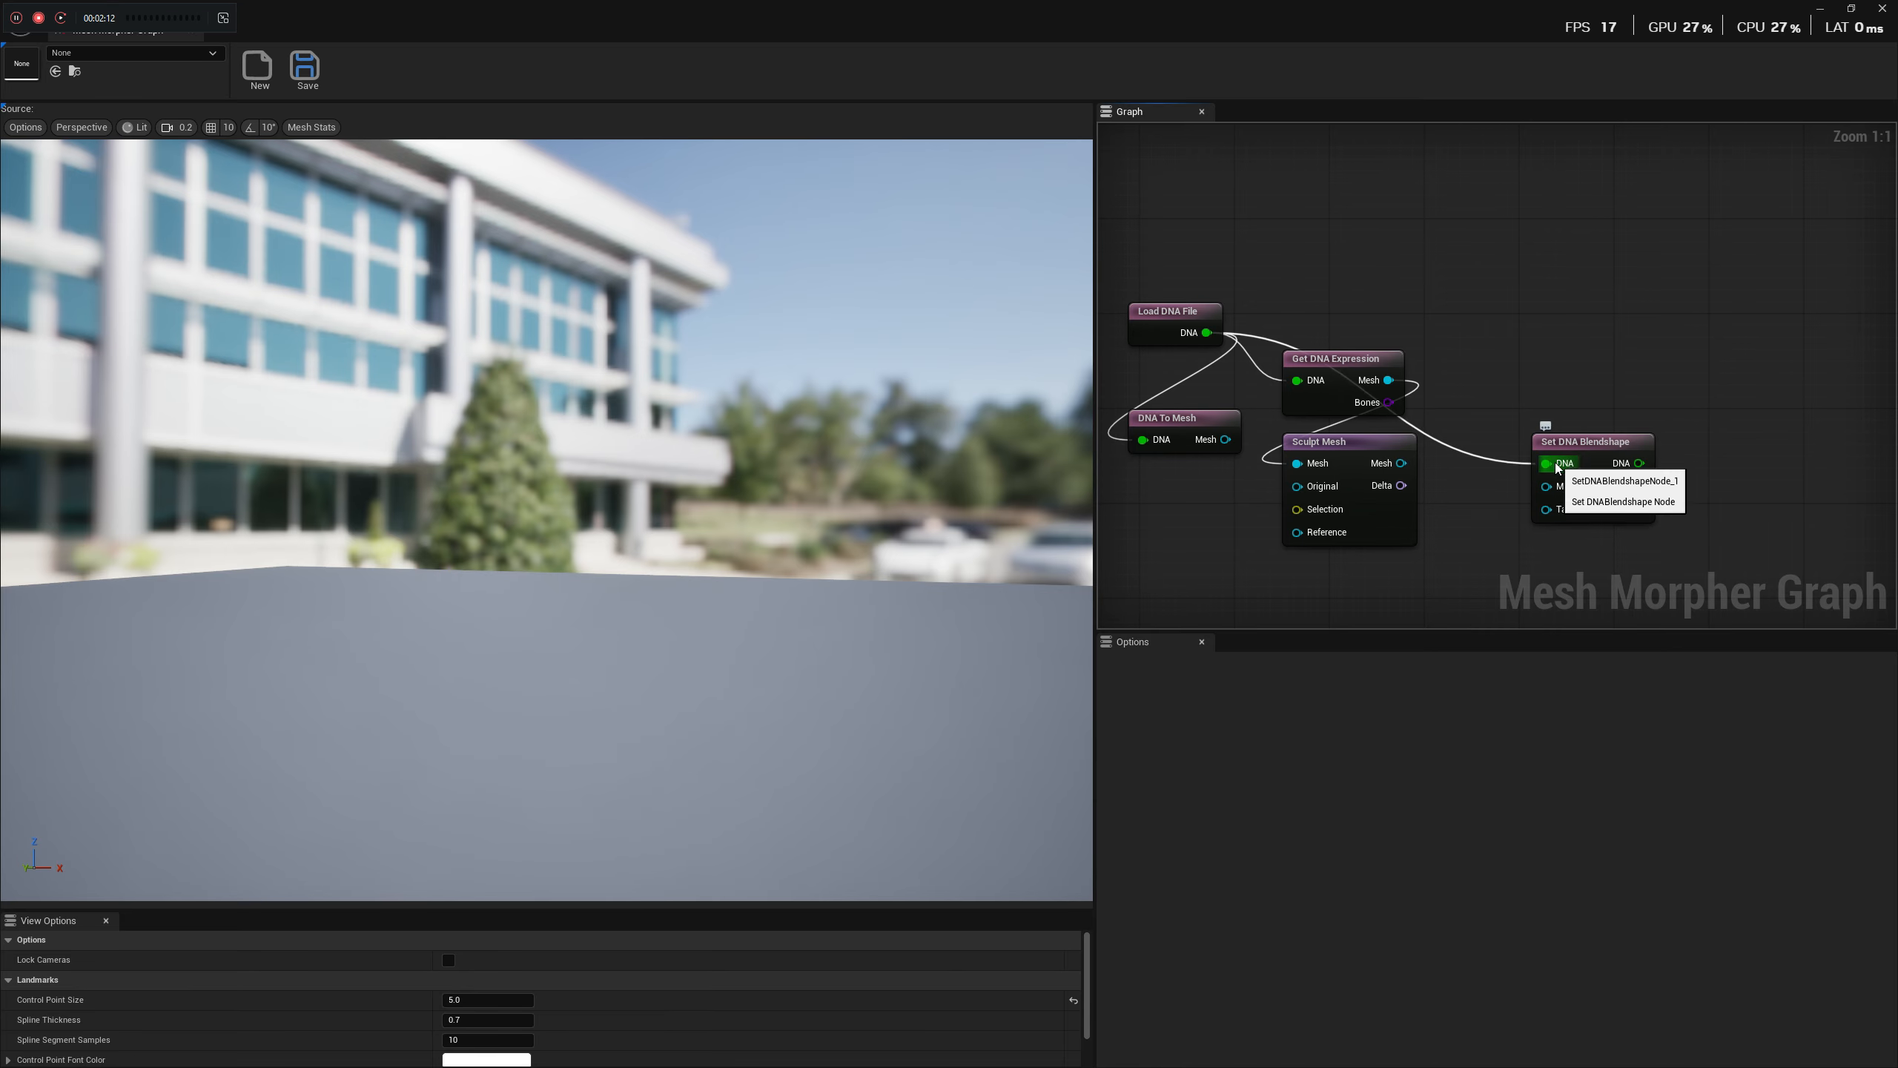
Connect Get DNA Expression's mesh to the Set DNA Blendshape node's Mesh input and the sculpted mesh to its Target input.
drag(1388, 380, 1545, 487)
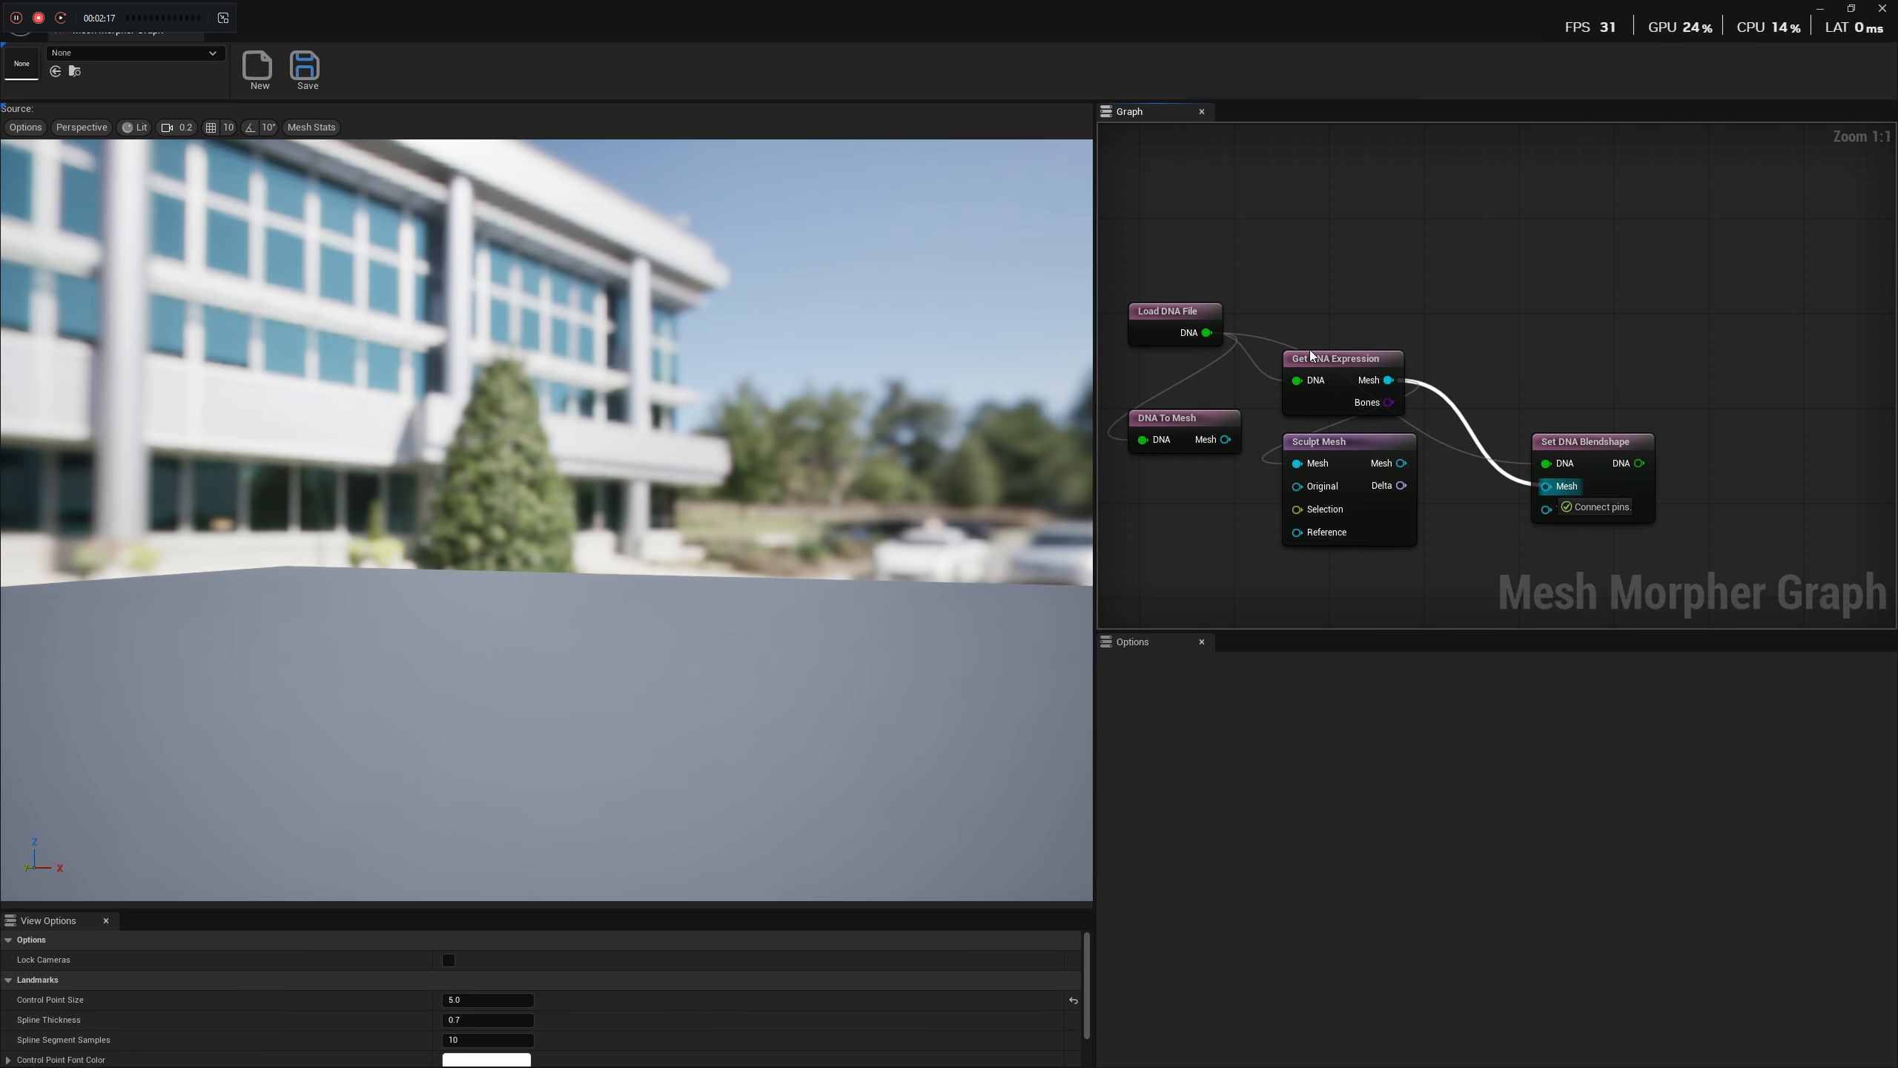
click(1360, 366)
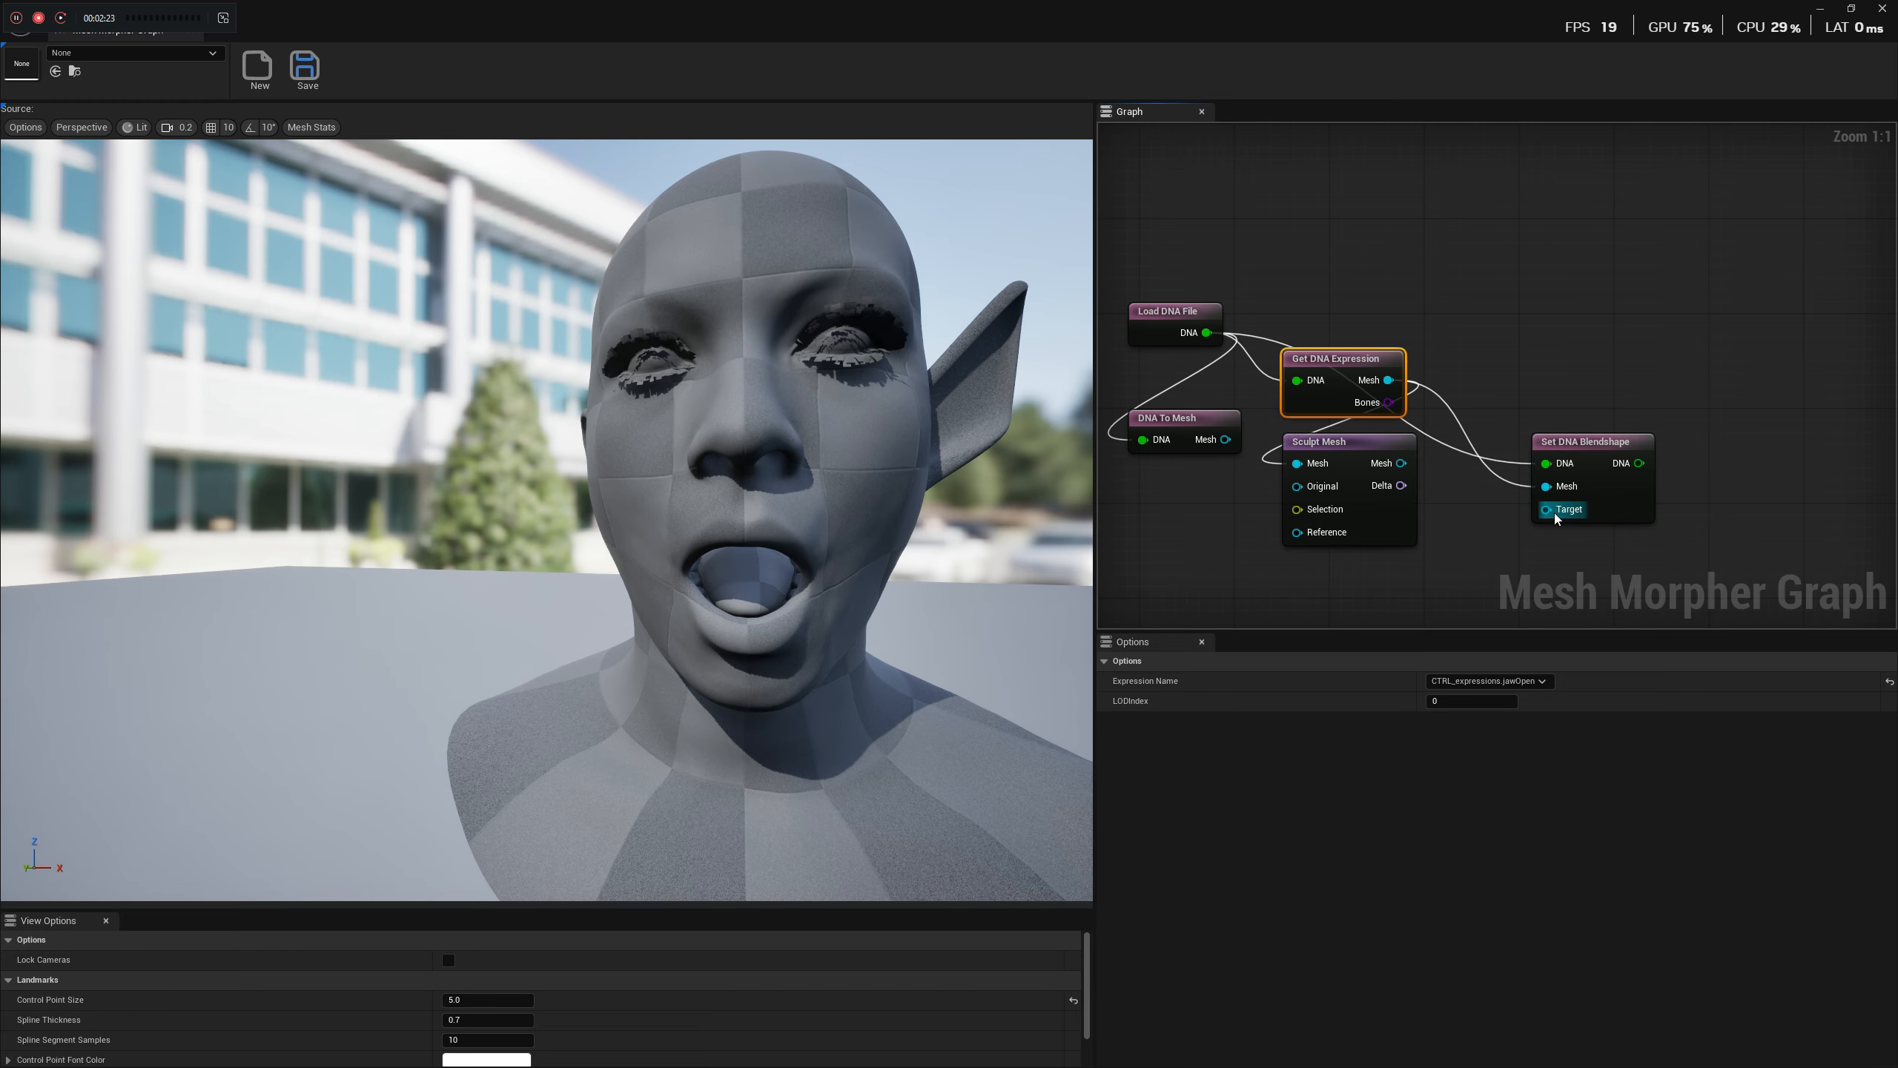
click(1337, 442)
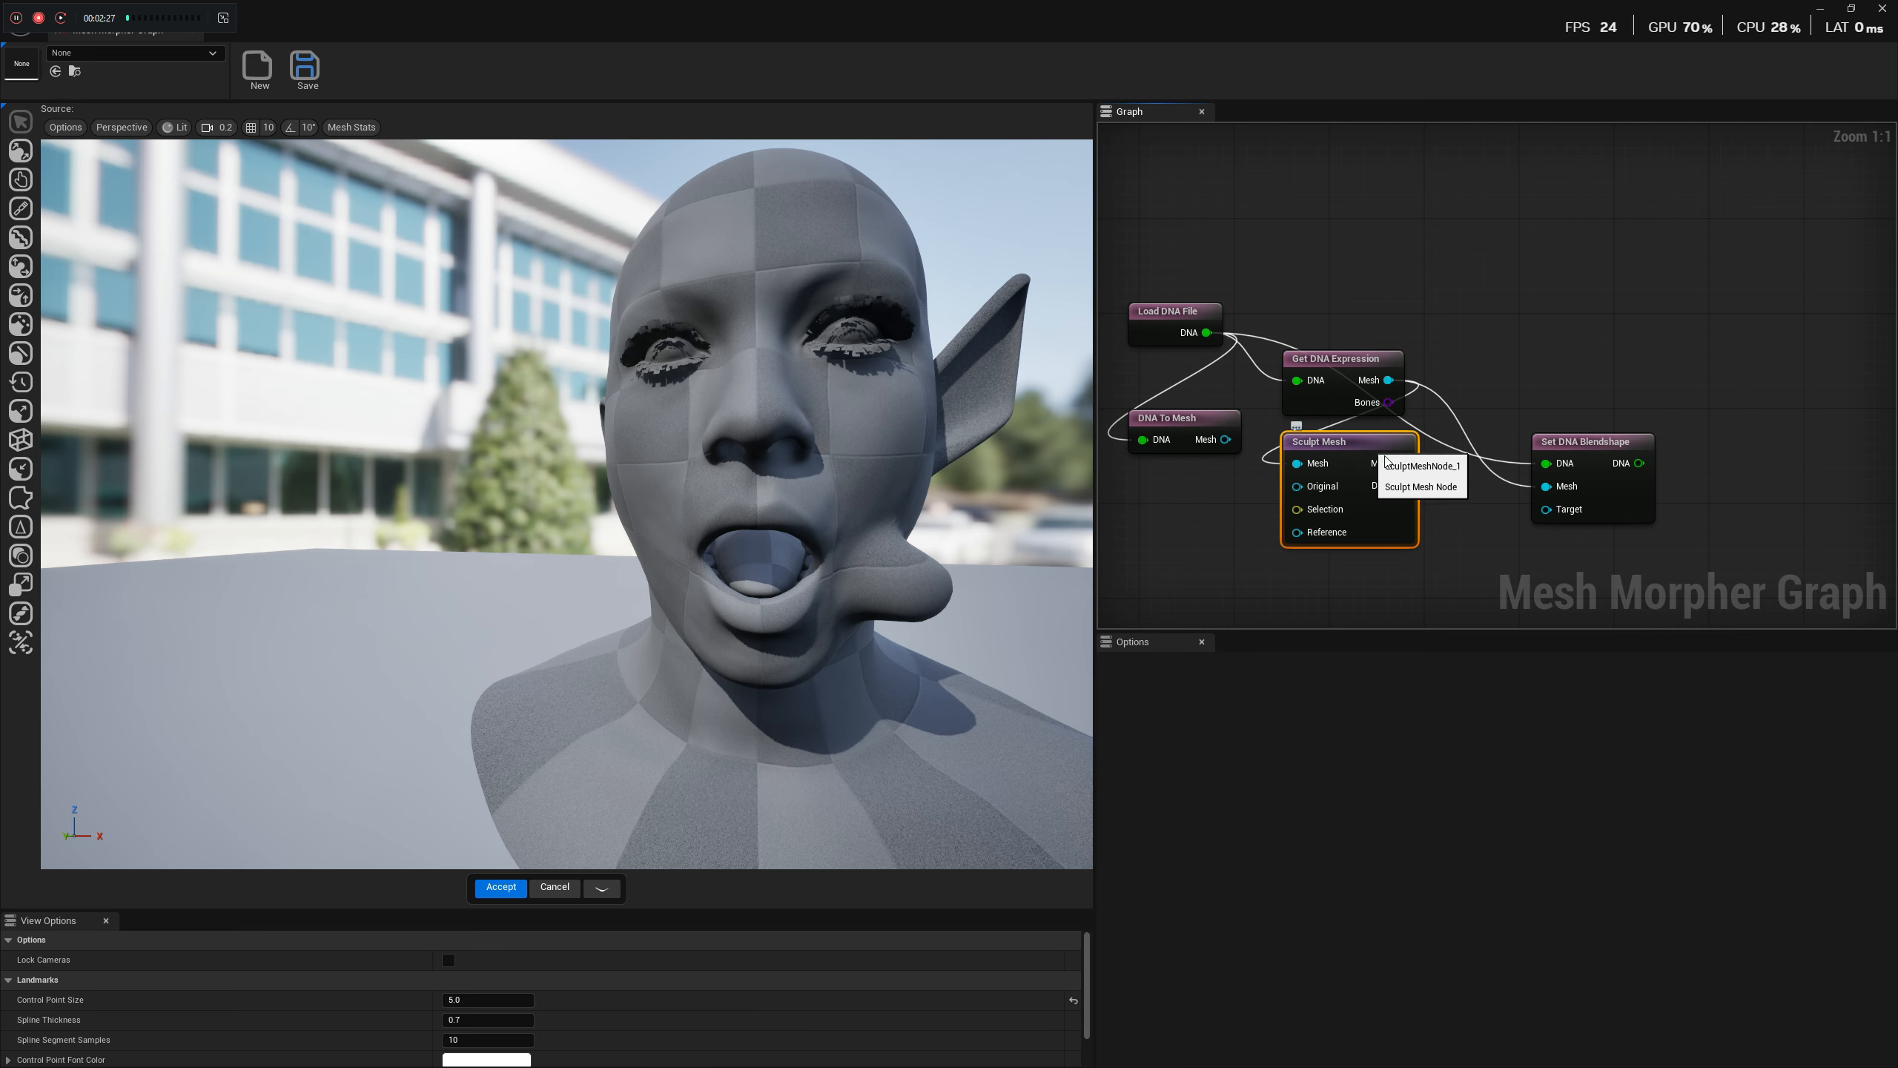
drag(1394, 469, 1551, 511)
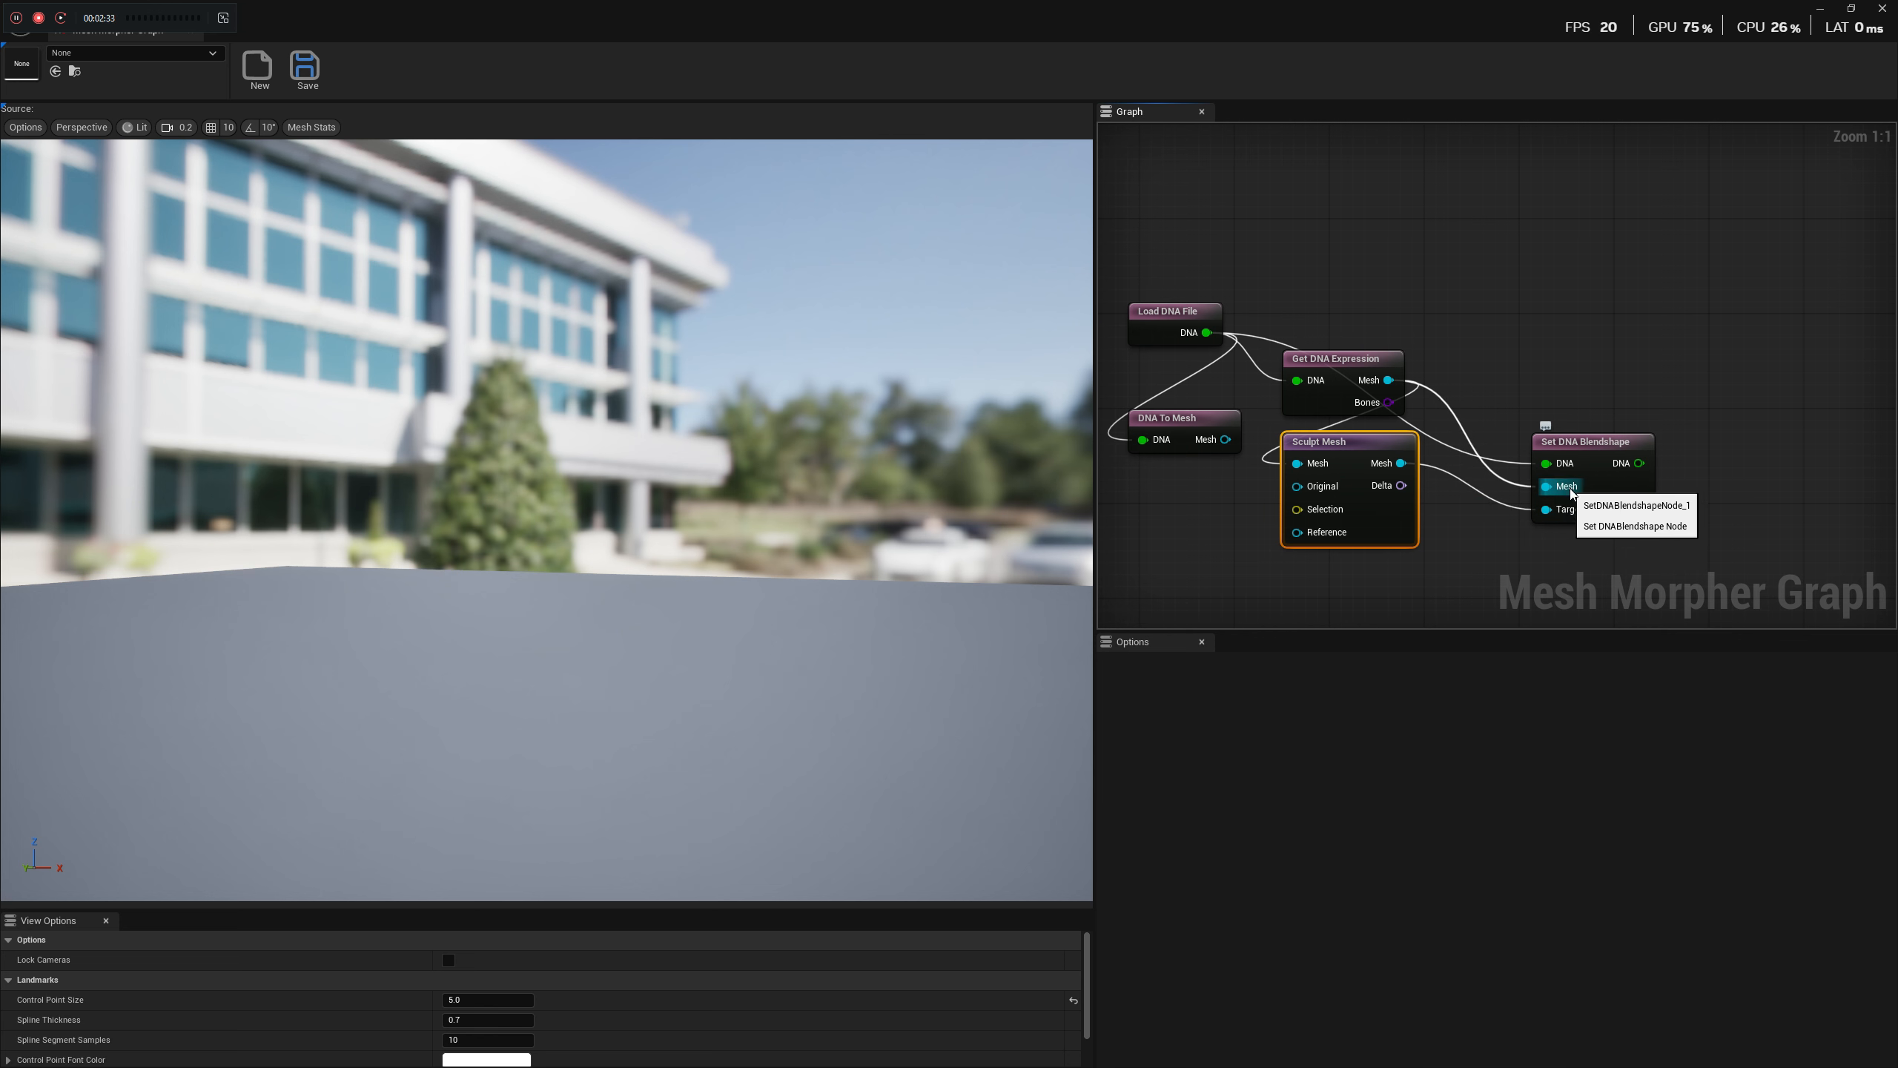
drag(1596, 494, 1572, 493)
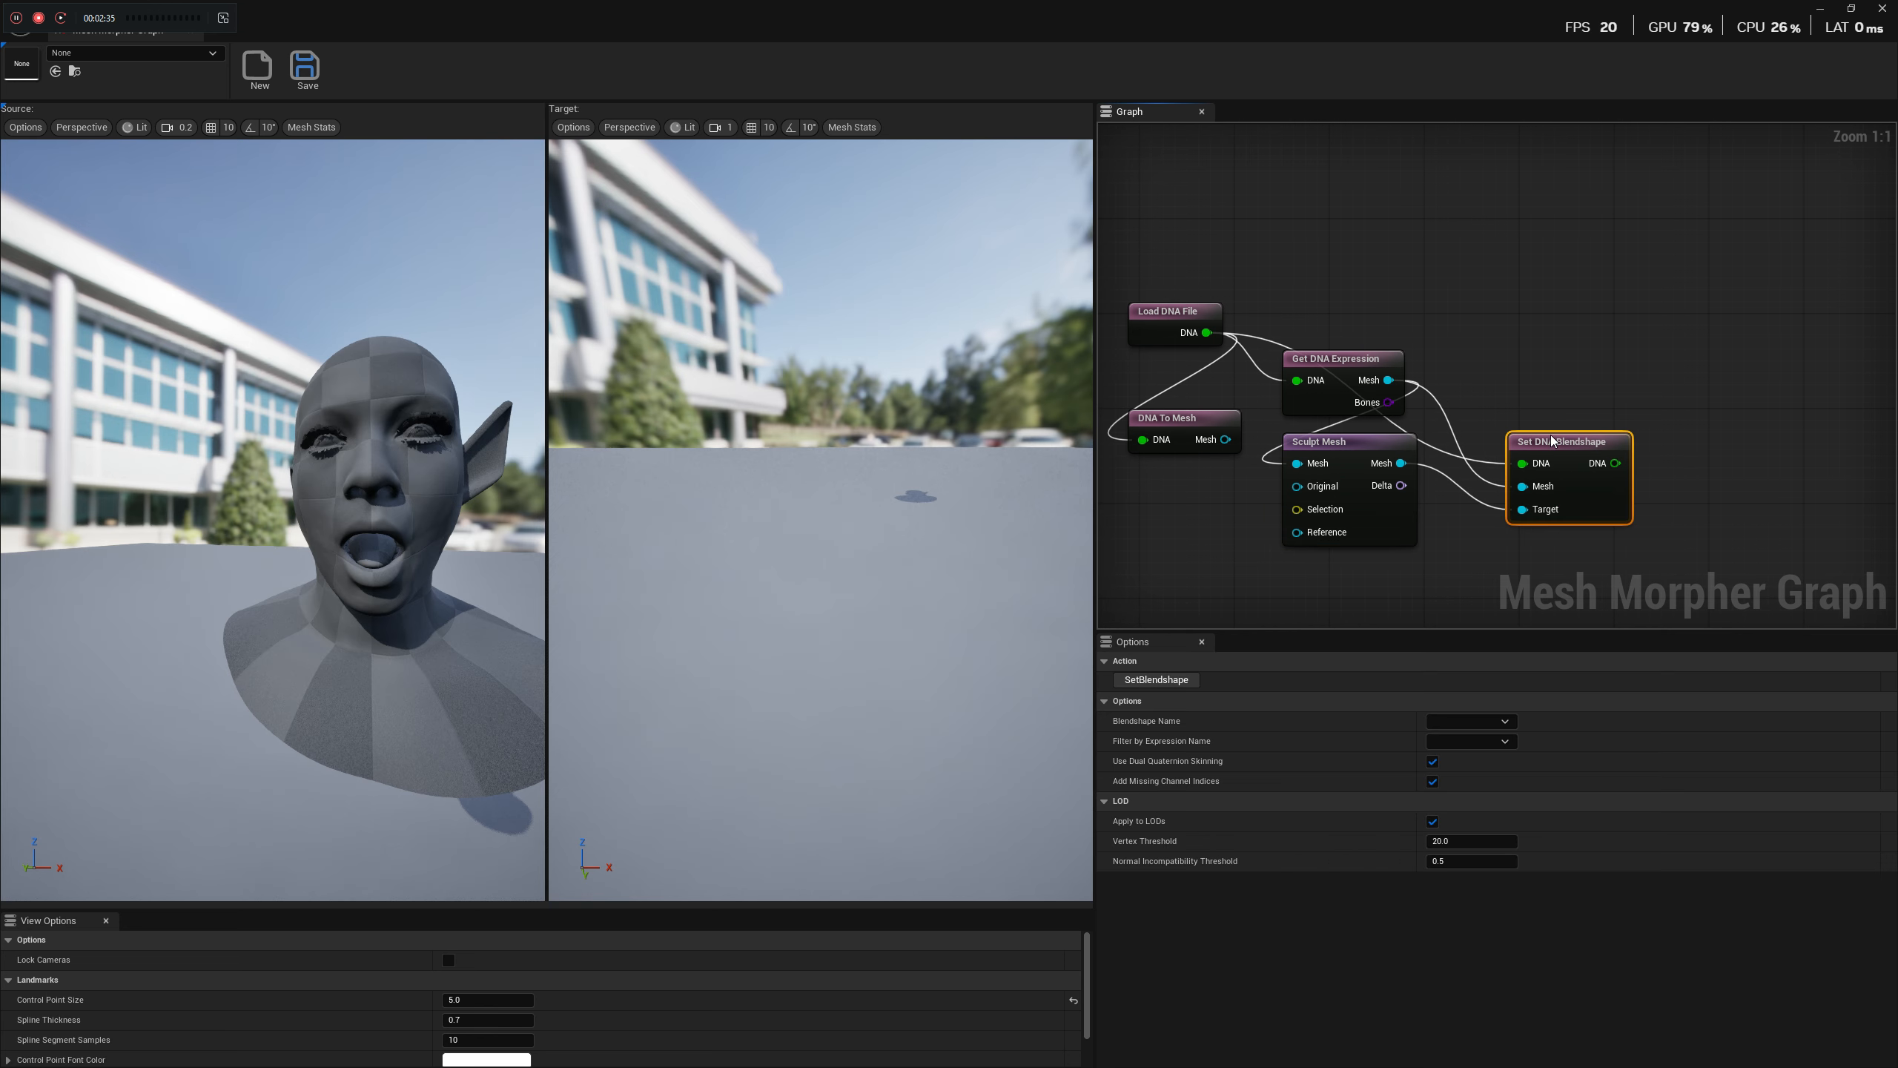
Filter the Set DNA Blendshape node's blendshapes by the expression CTRL_expressions.jawOpen.
click(1465, 744)
click(1299, 747)
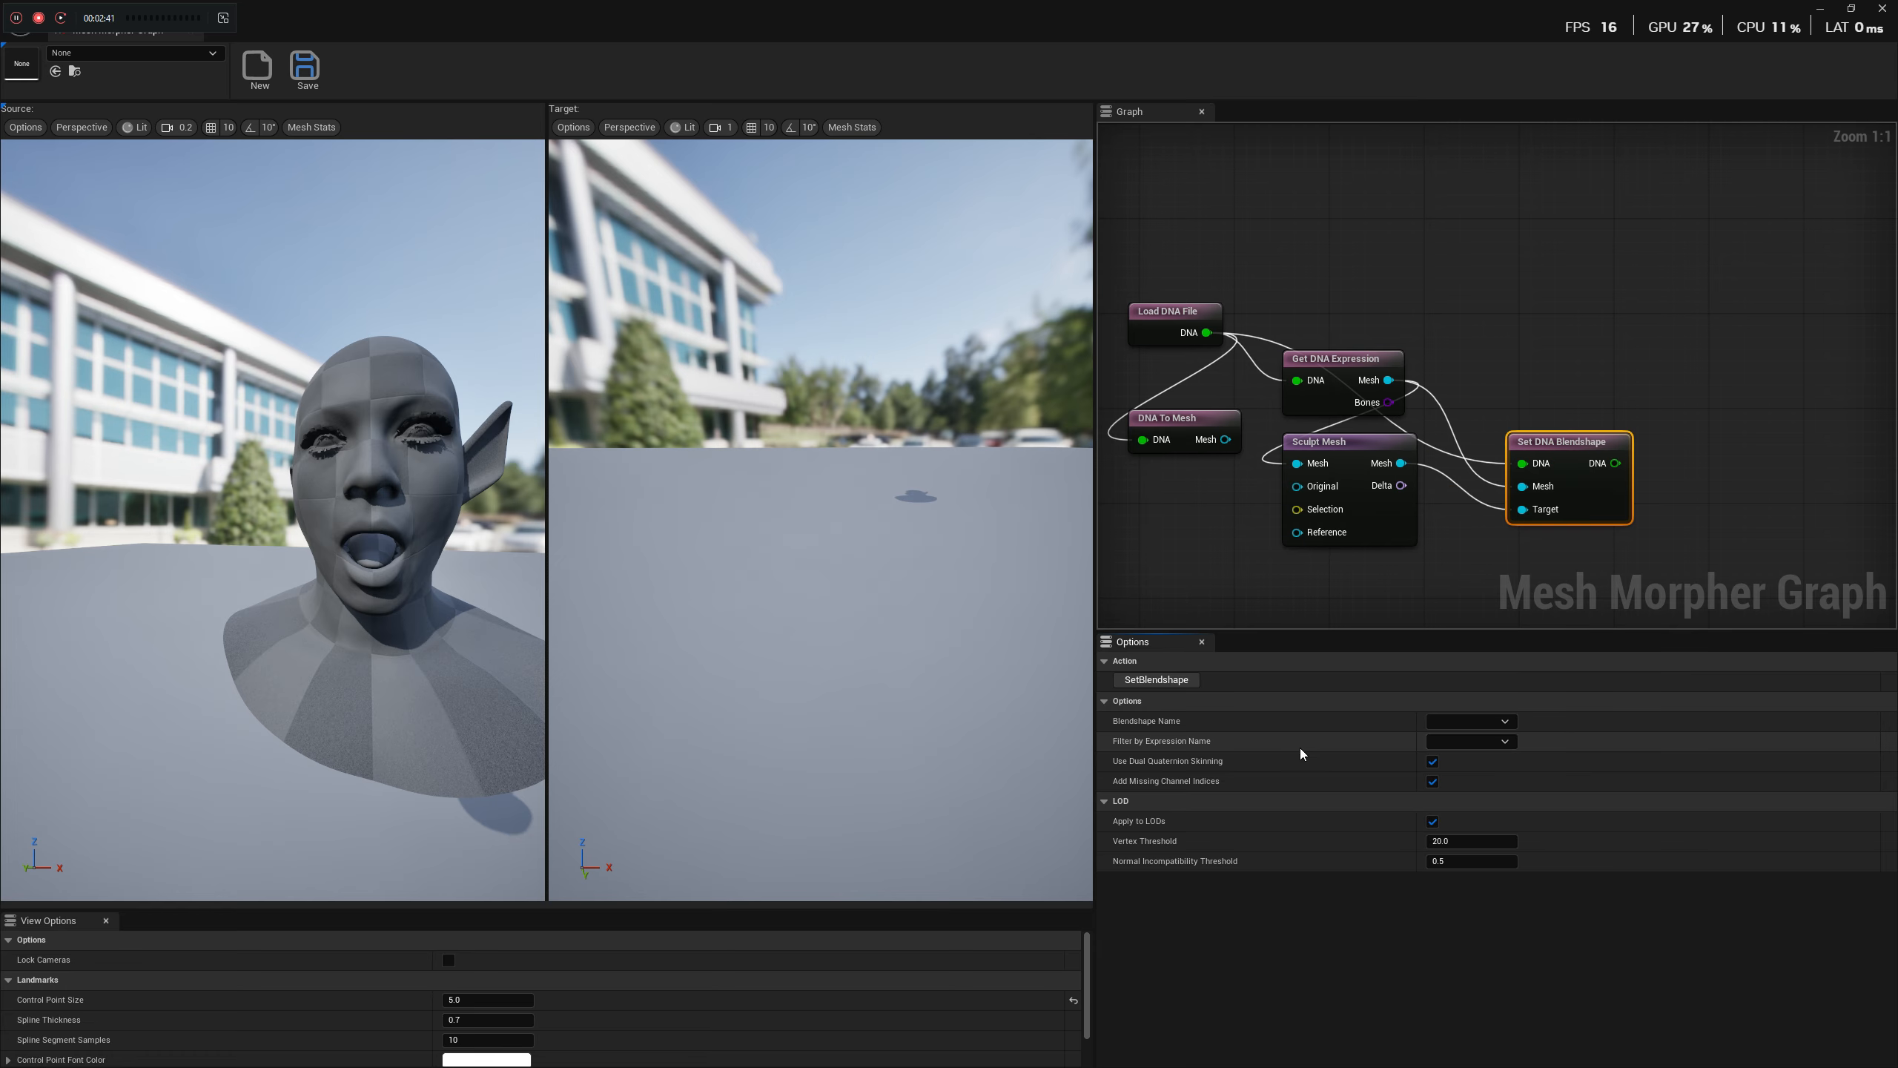
click(1474, 721)
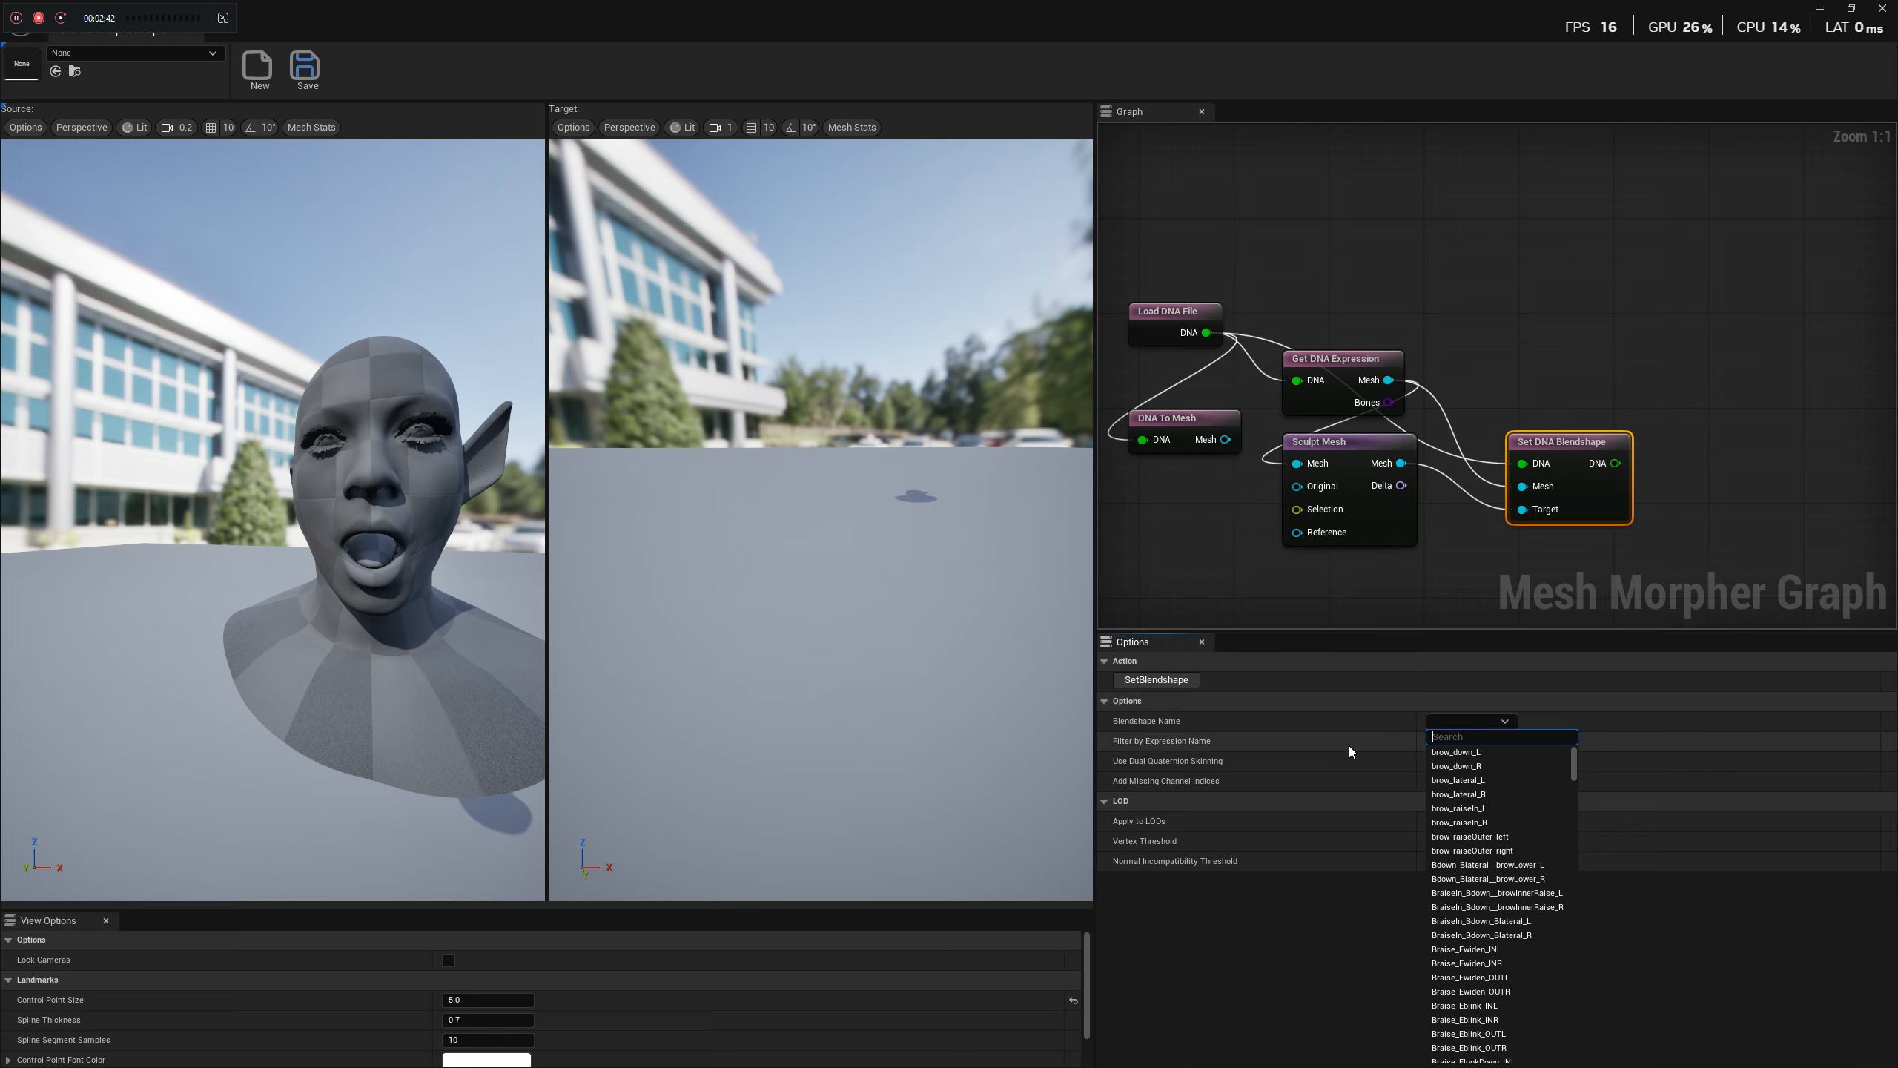
click(1479, 721)
click(1472, 741)
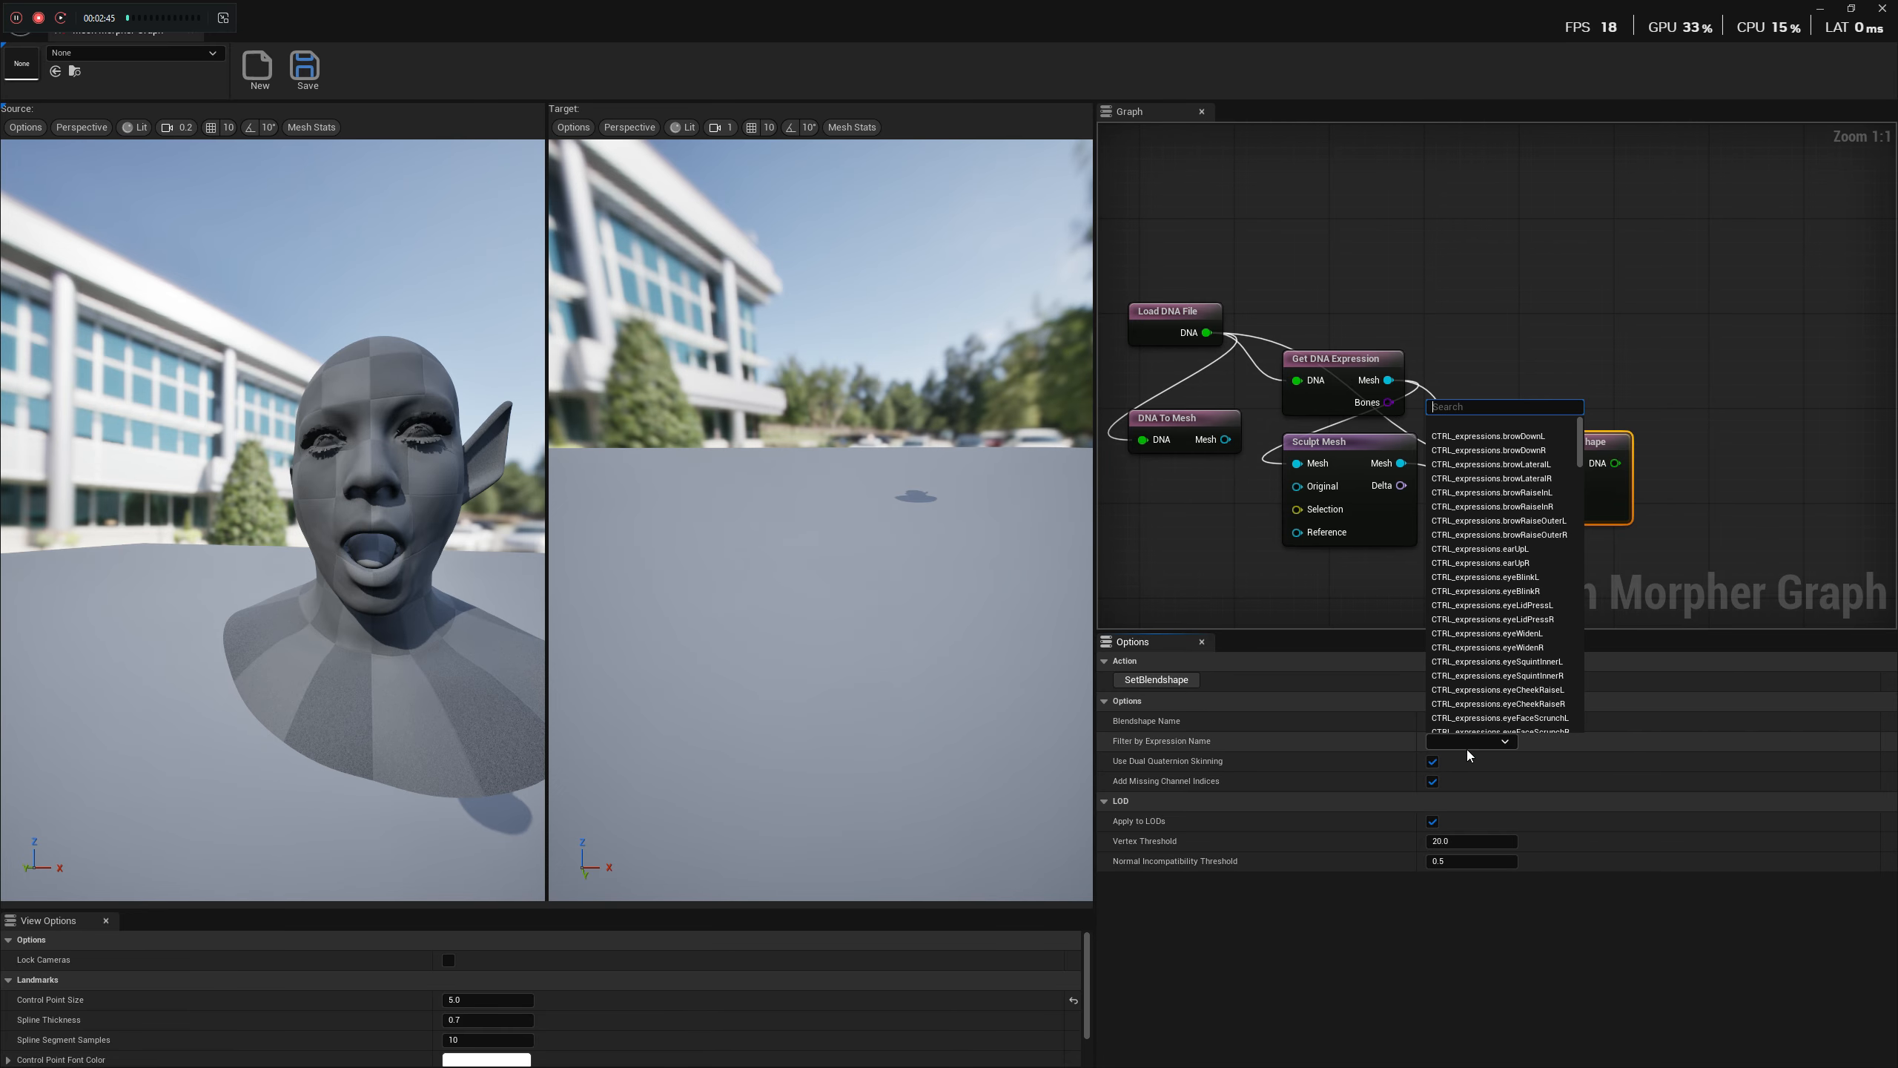
text(jaw)
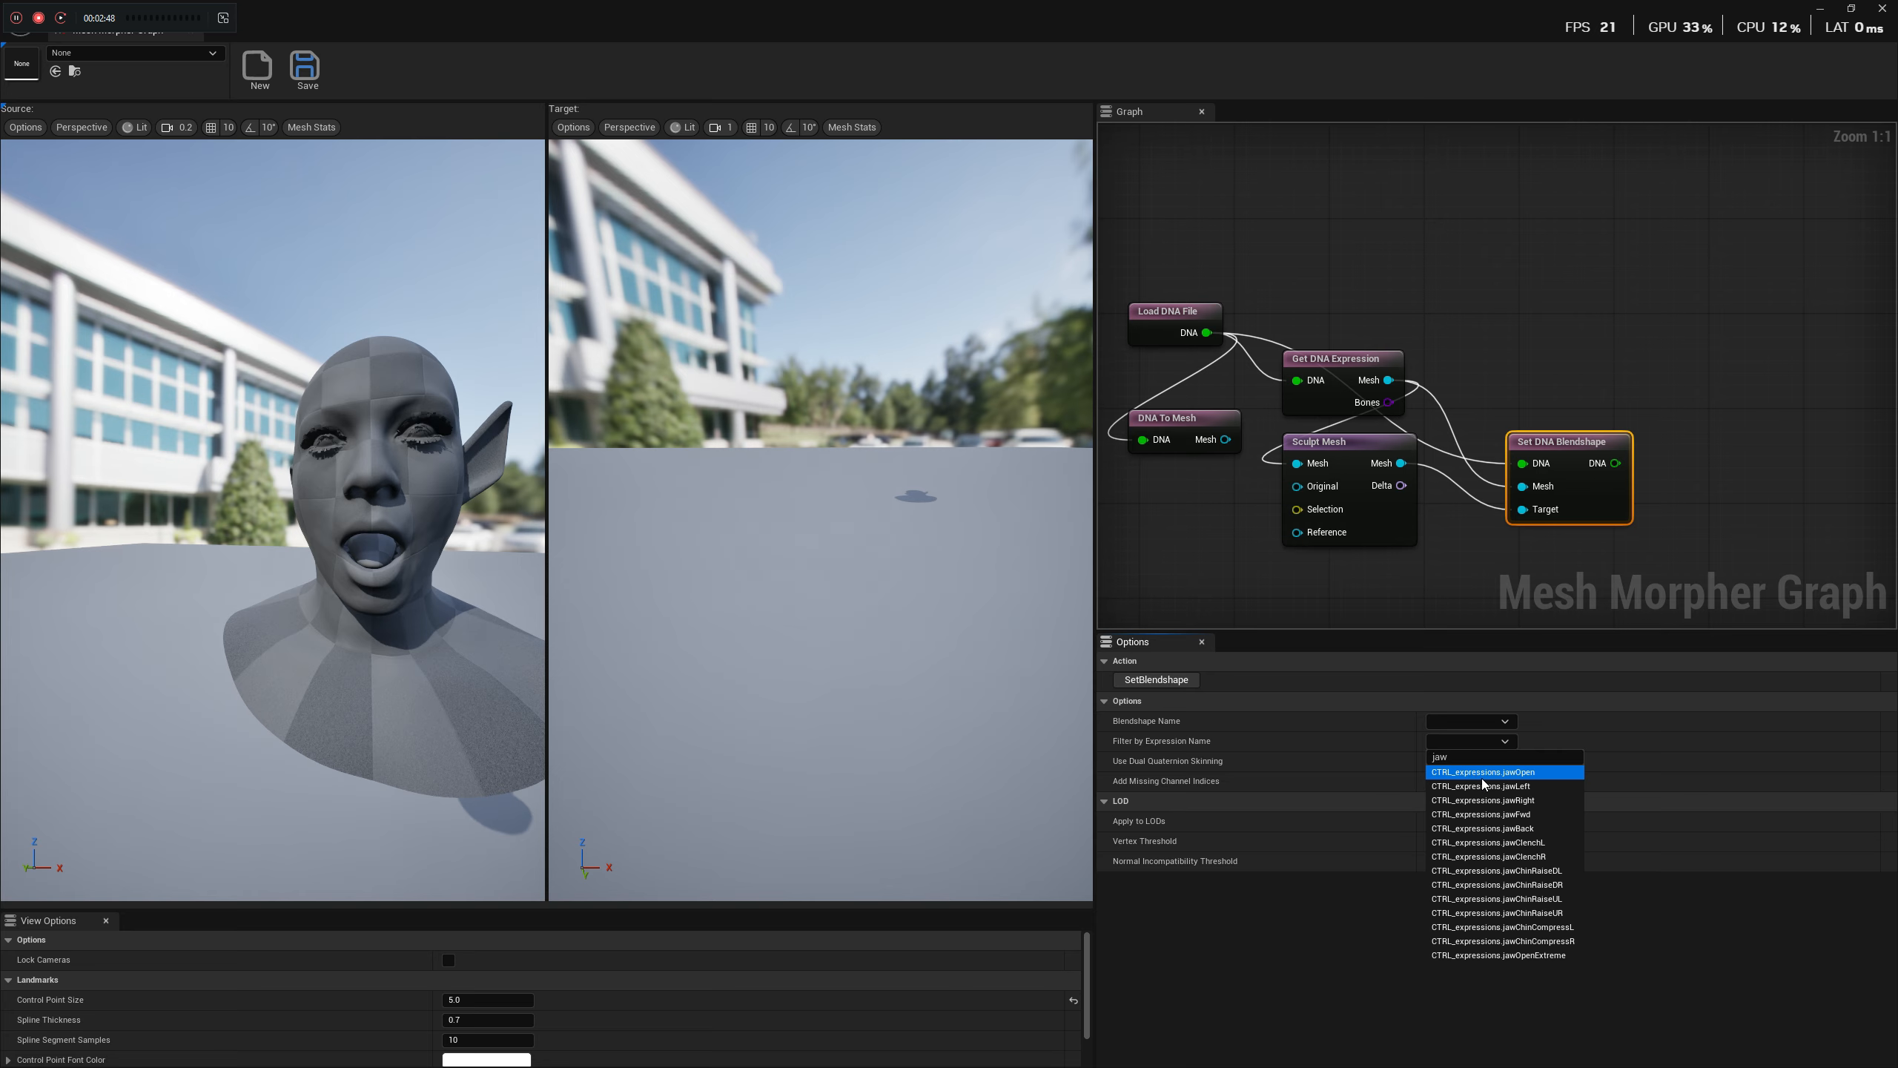
click(1483, 772)
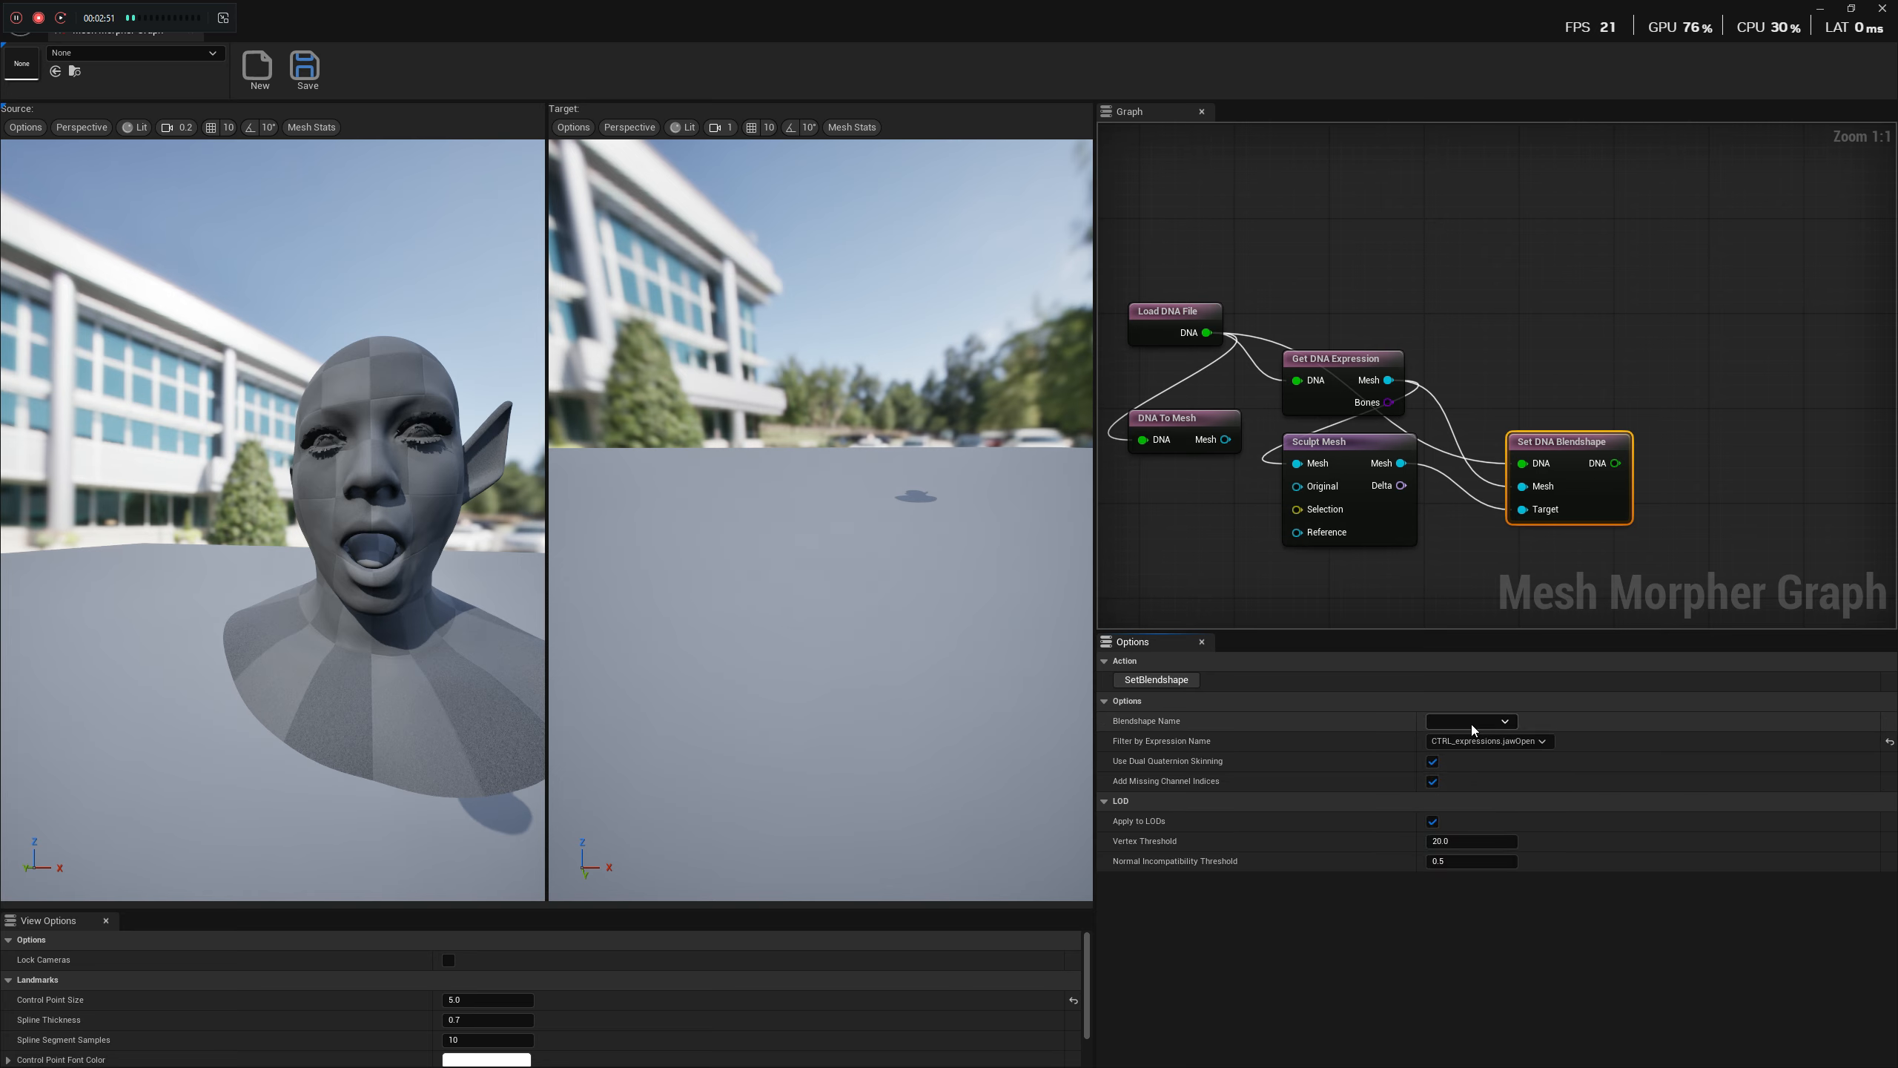
Choose jaw_open as the blendshape name and turn off Apply to LODs.
click(1470, 723)
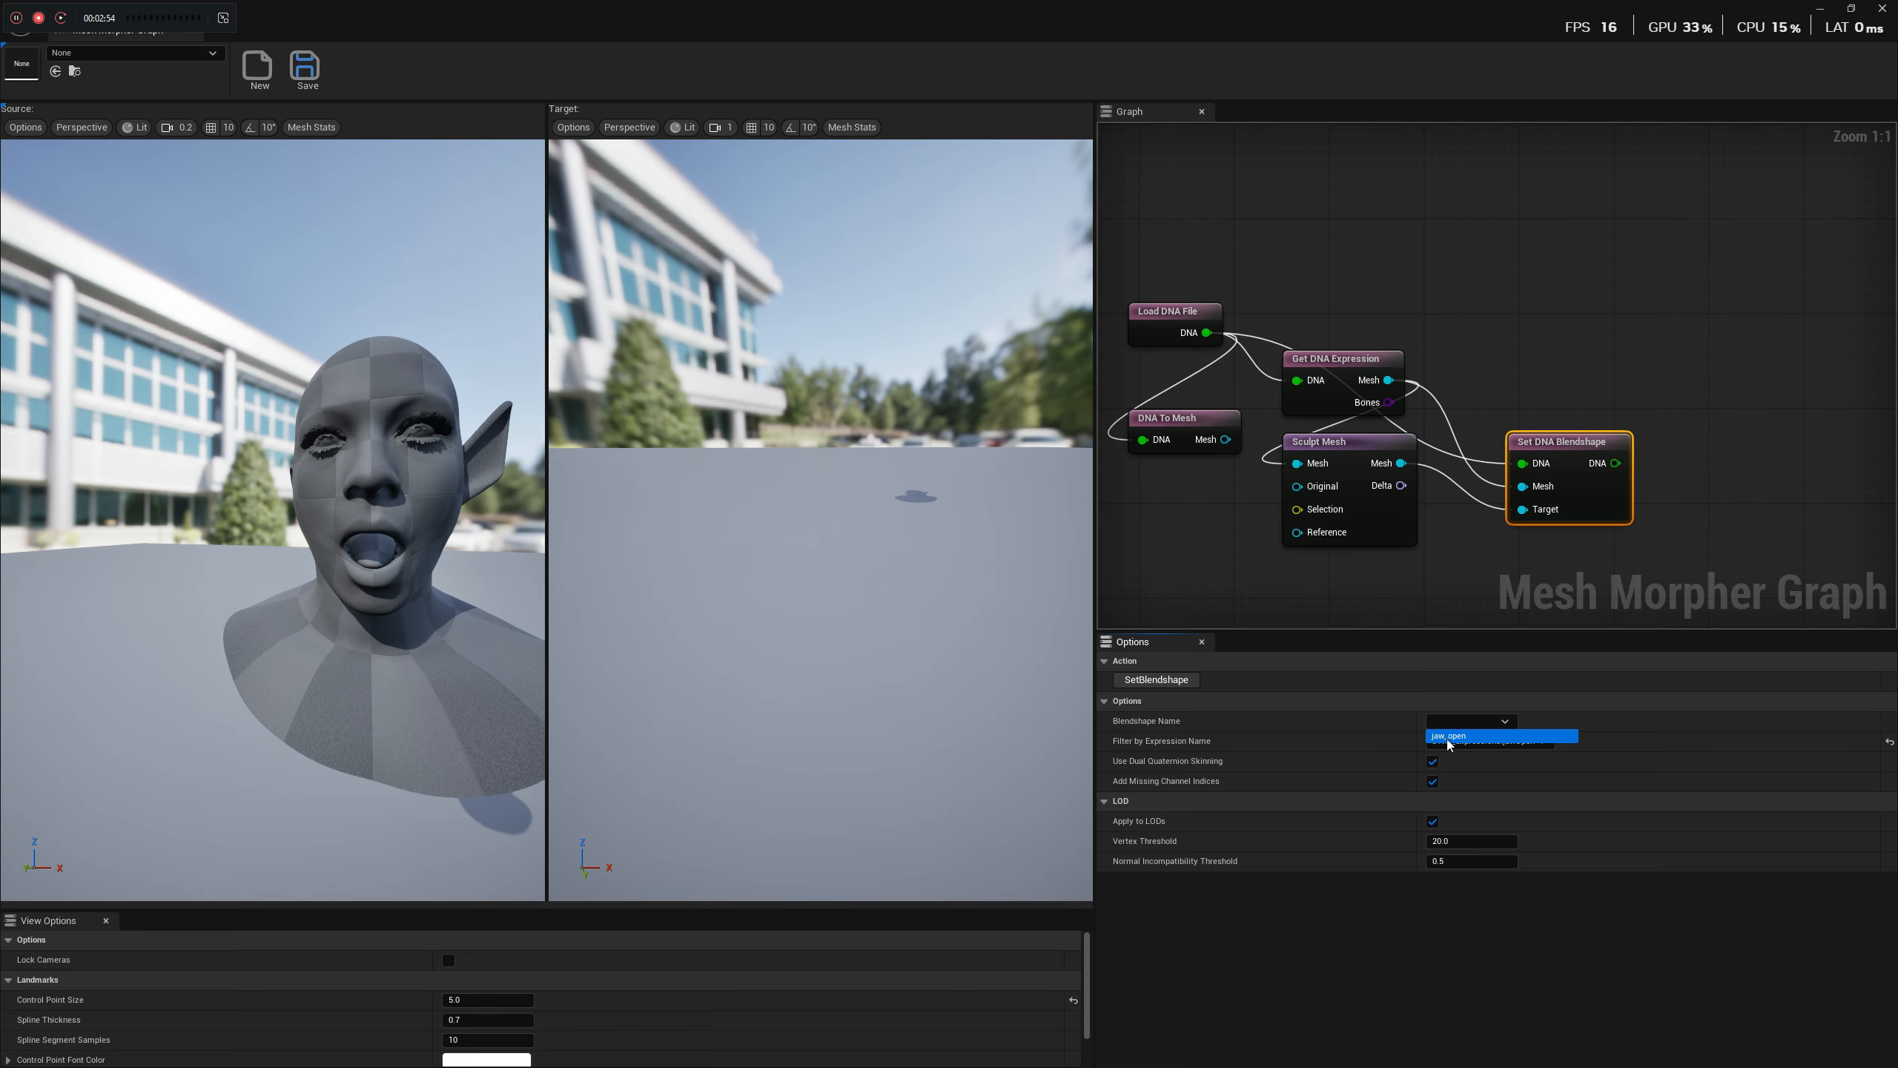
click(1453, 737)
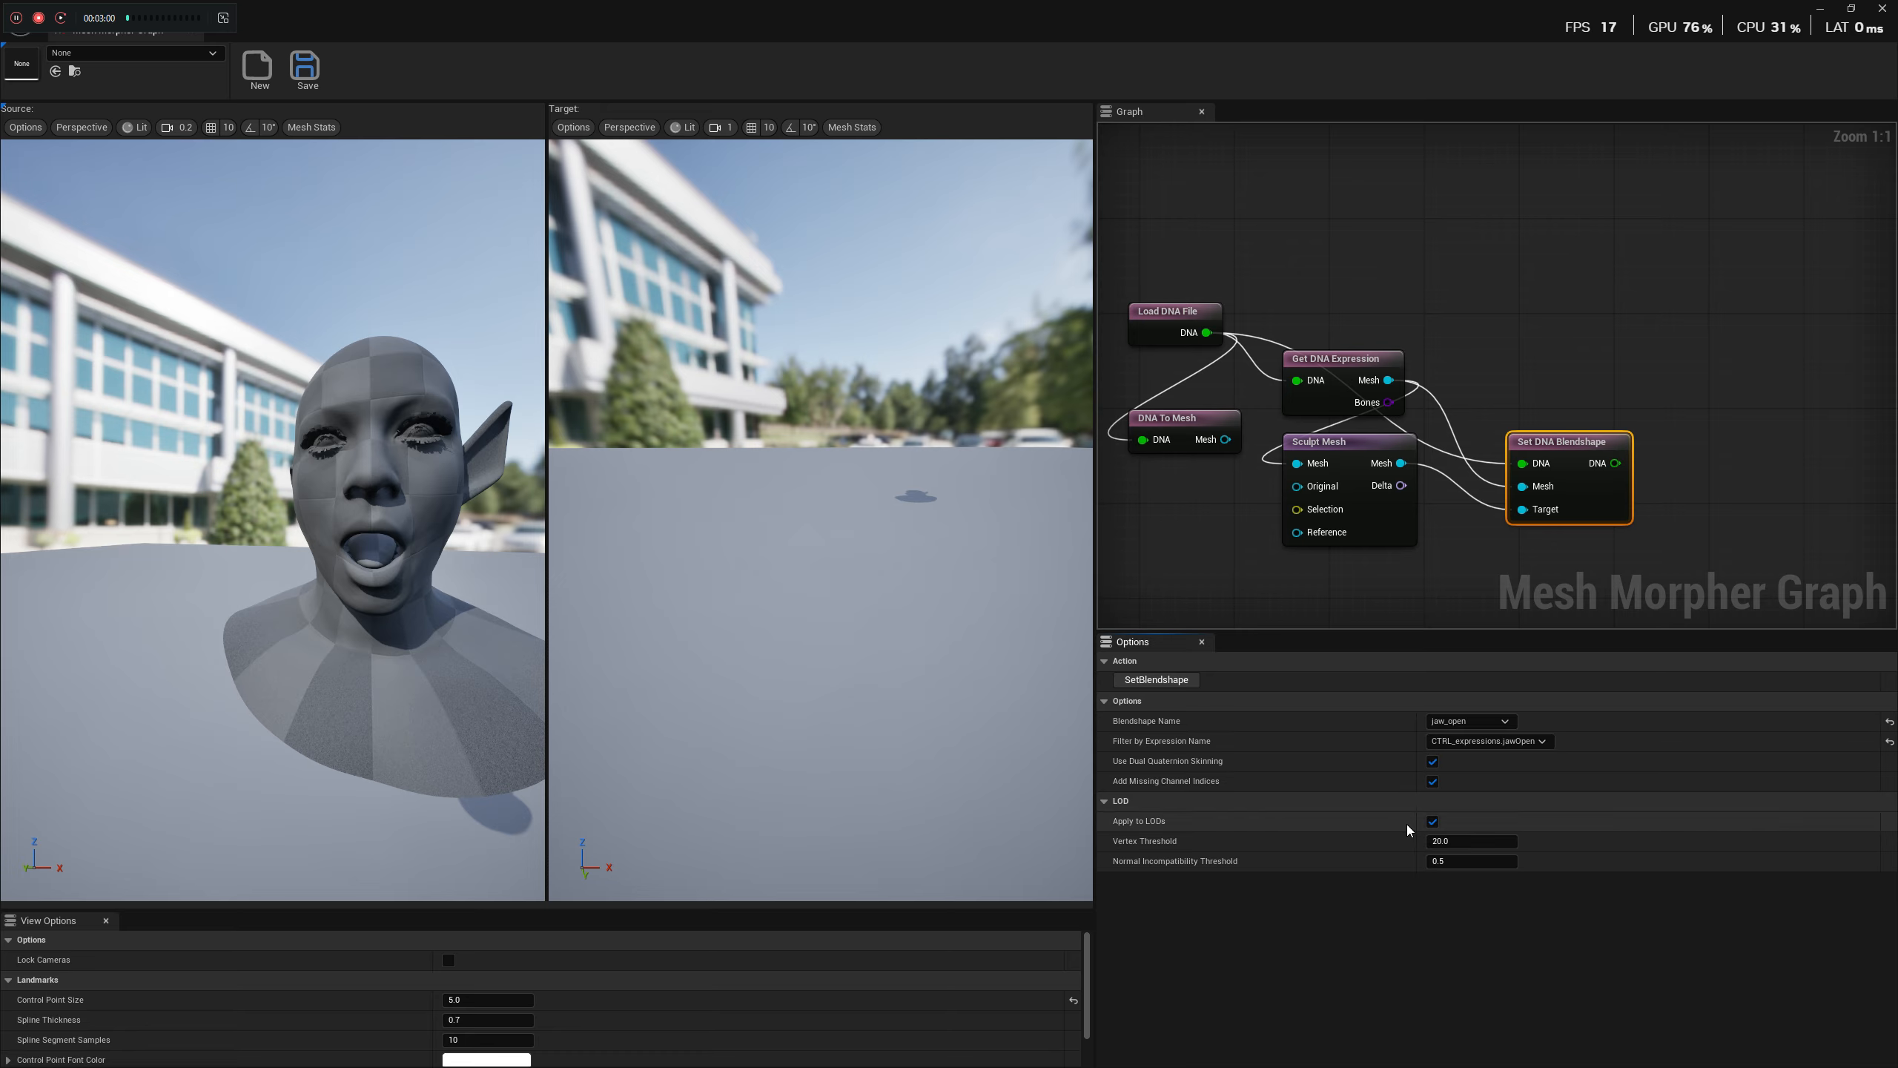
click(1432, 823)
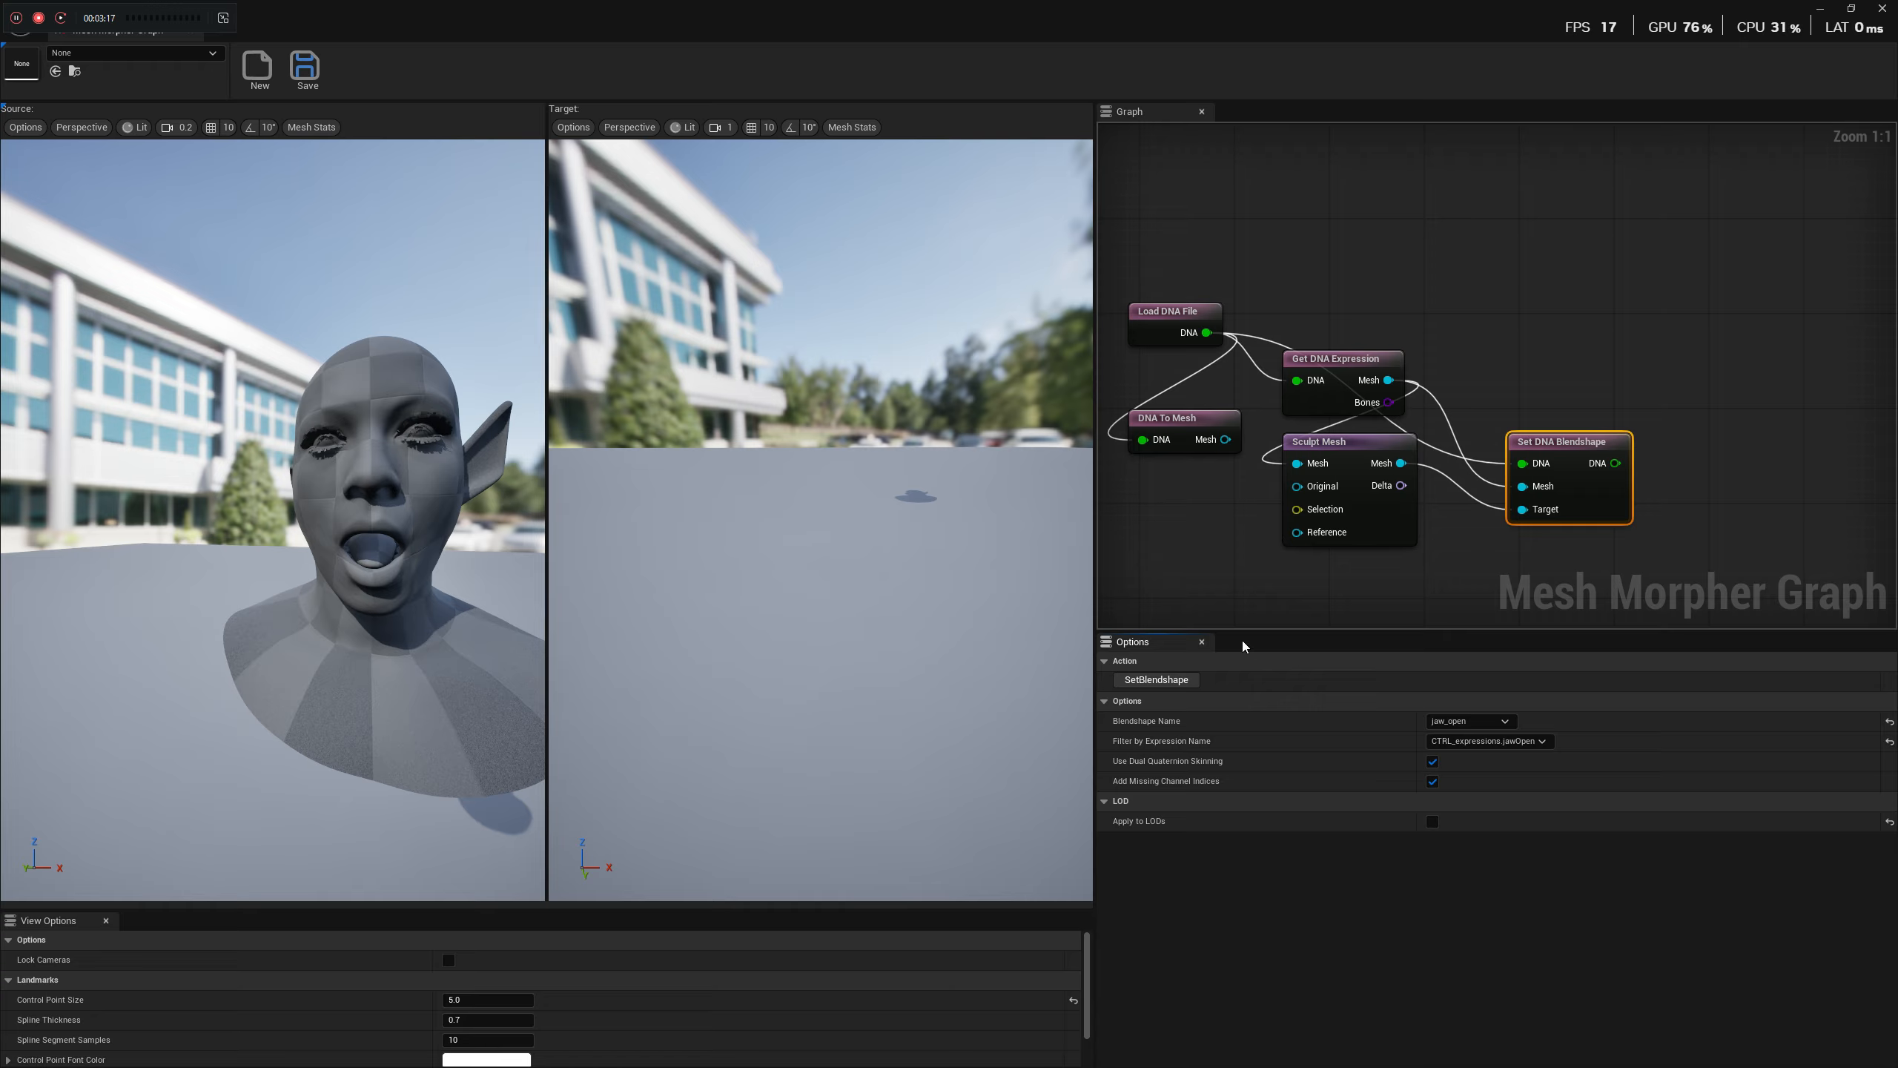
Run the Set DNA Blendshape action to apply the sculpted target to jaw_open, and check the sculpted mesh.
click(1175, 683)
click(1333, 442)
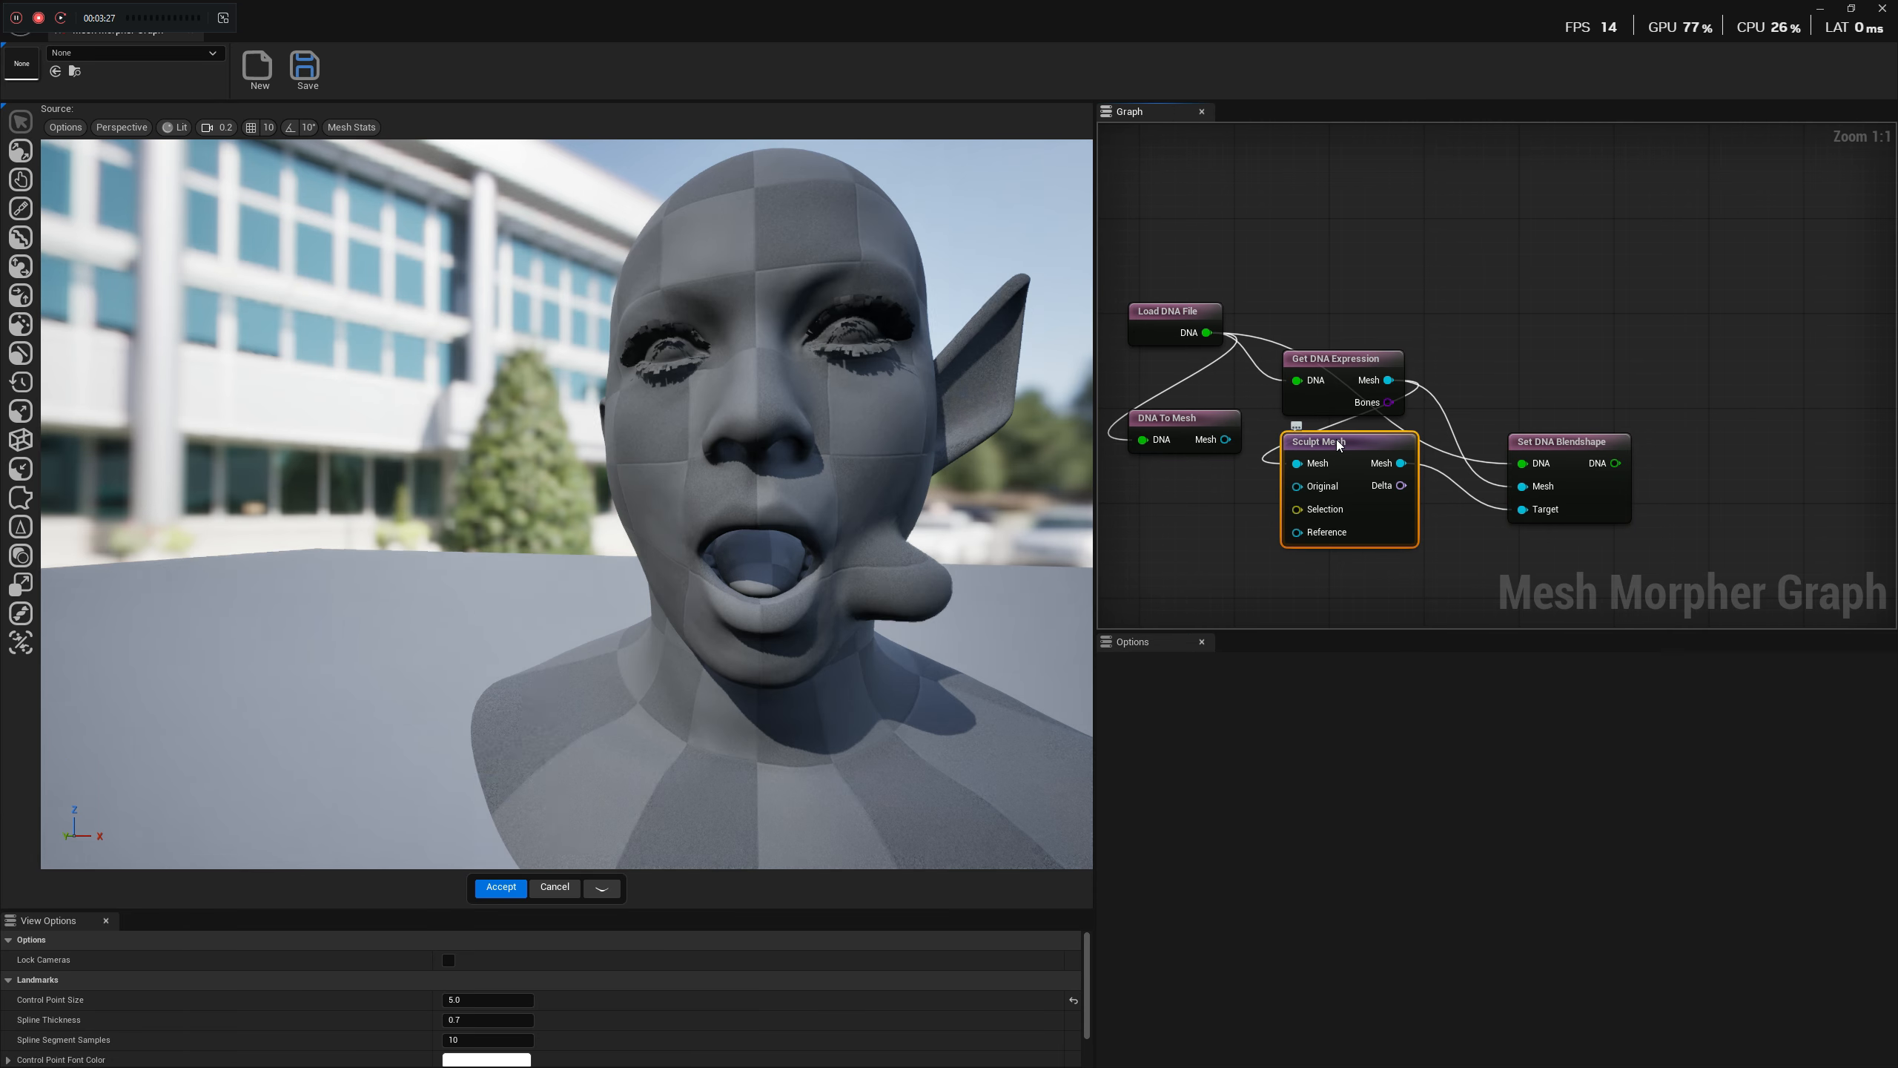
click(1582, 469)
right_drag(1676, 508, 1673, 430)
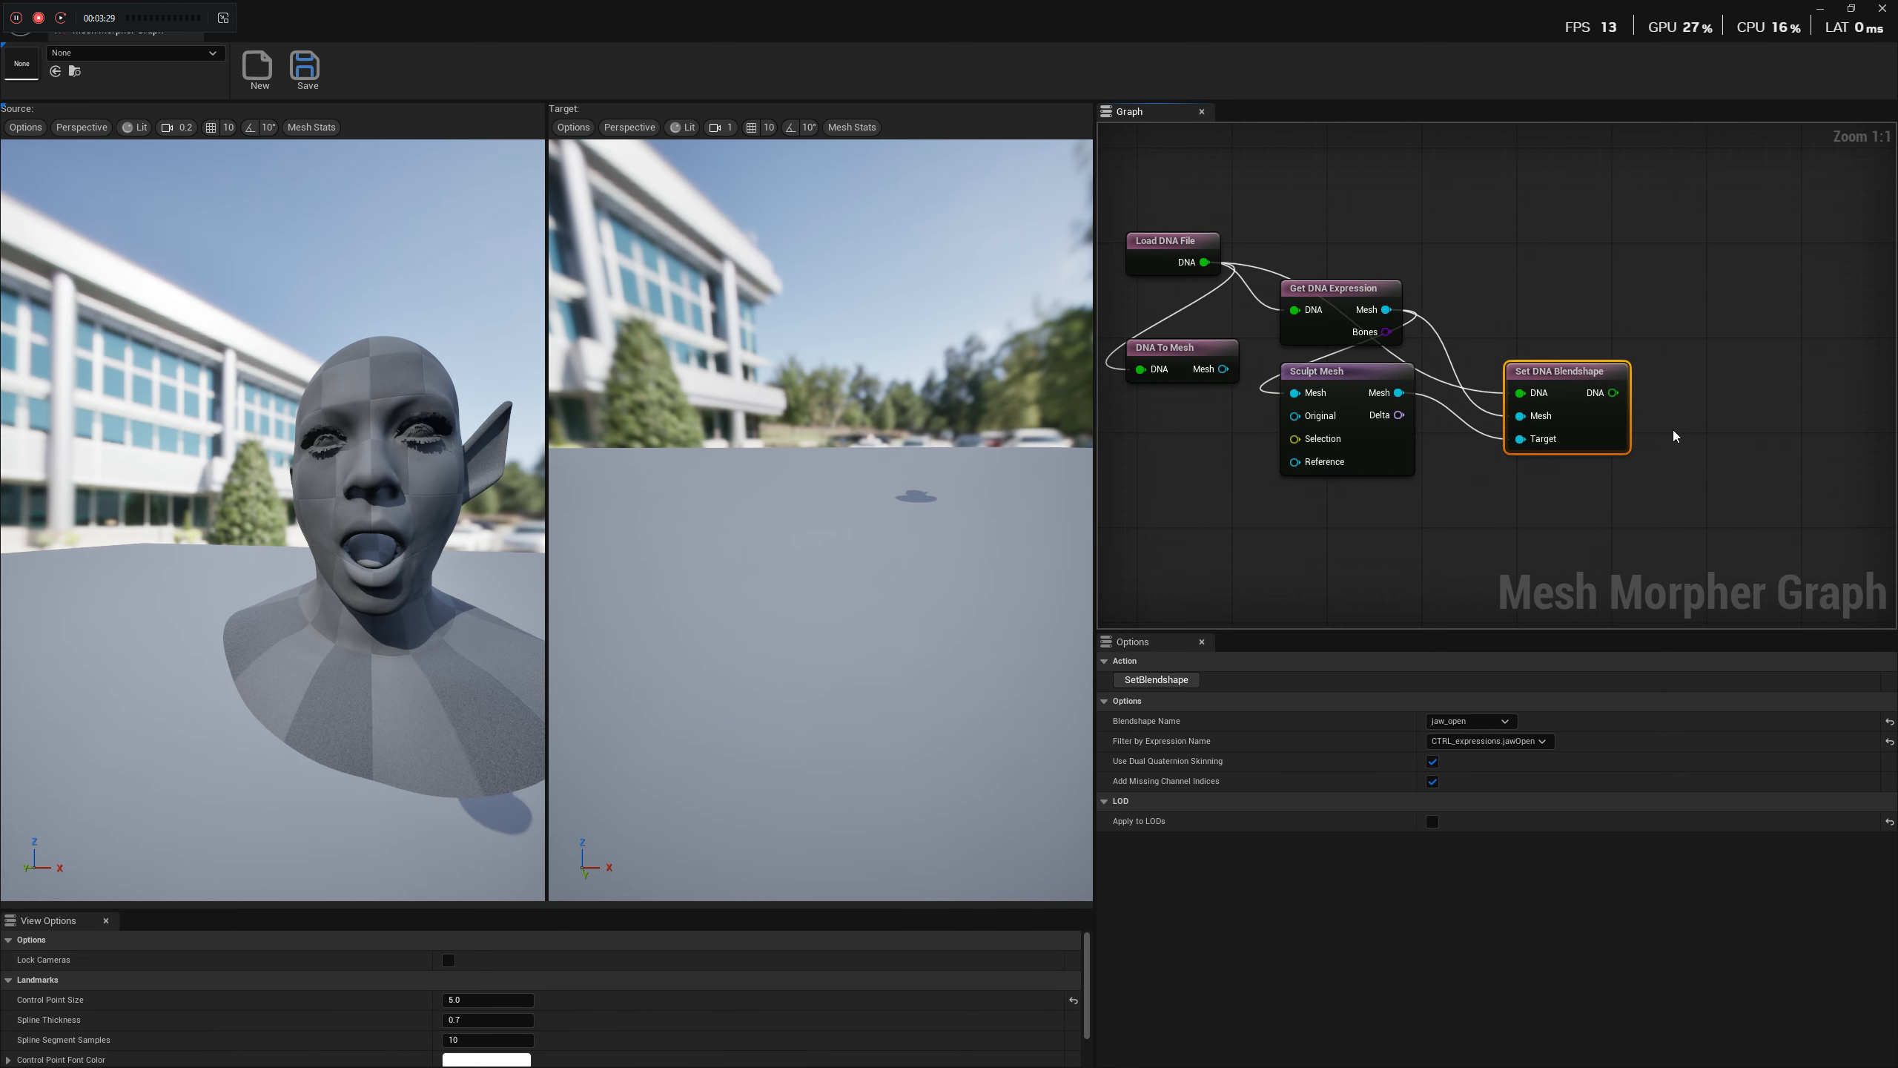
Add a Write DNA node fed by Set DNA Blendshape's DNA output and place it beside that node.
drag(1613, 392, 1563, 521)
click(1571, 480)
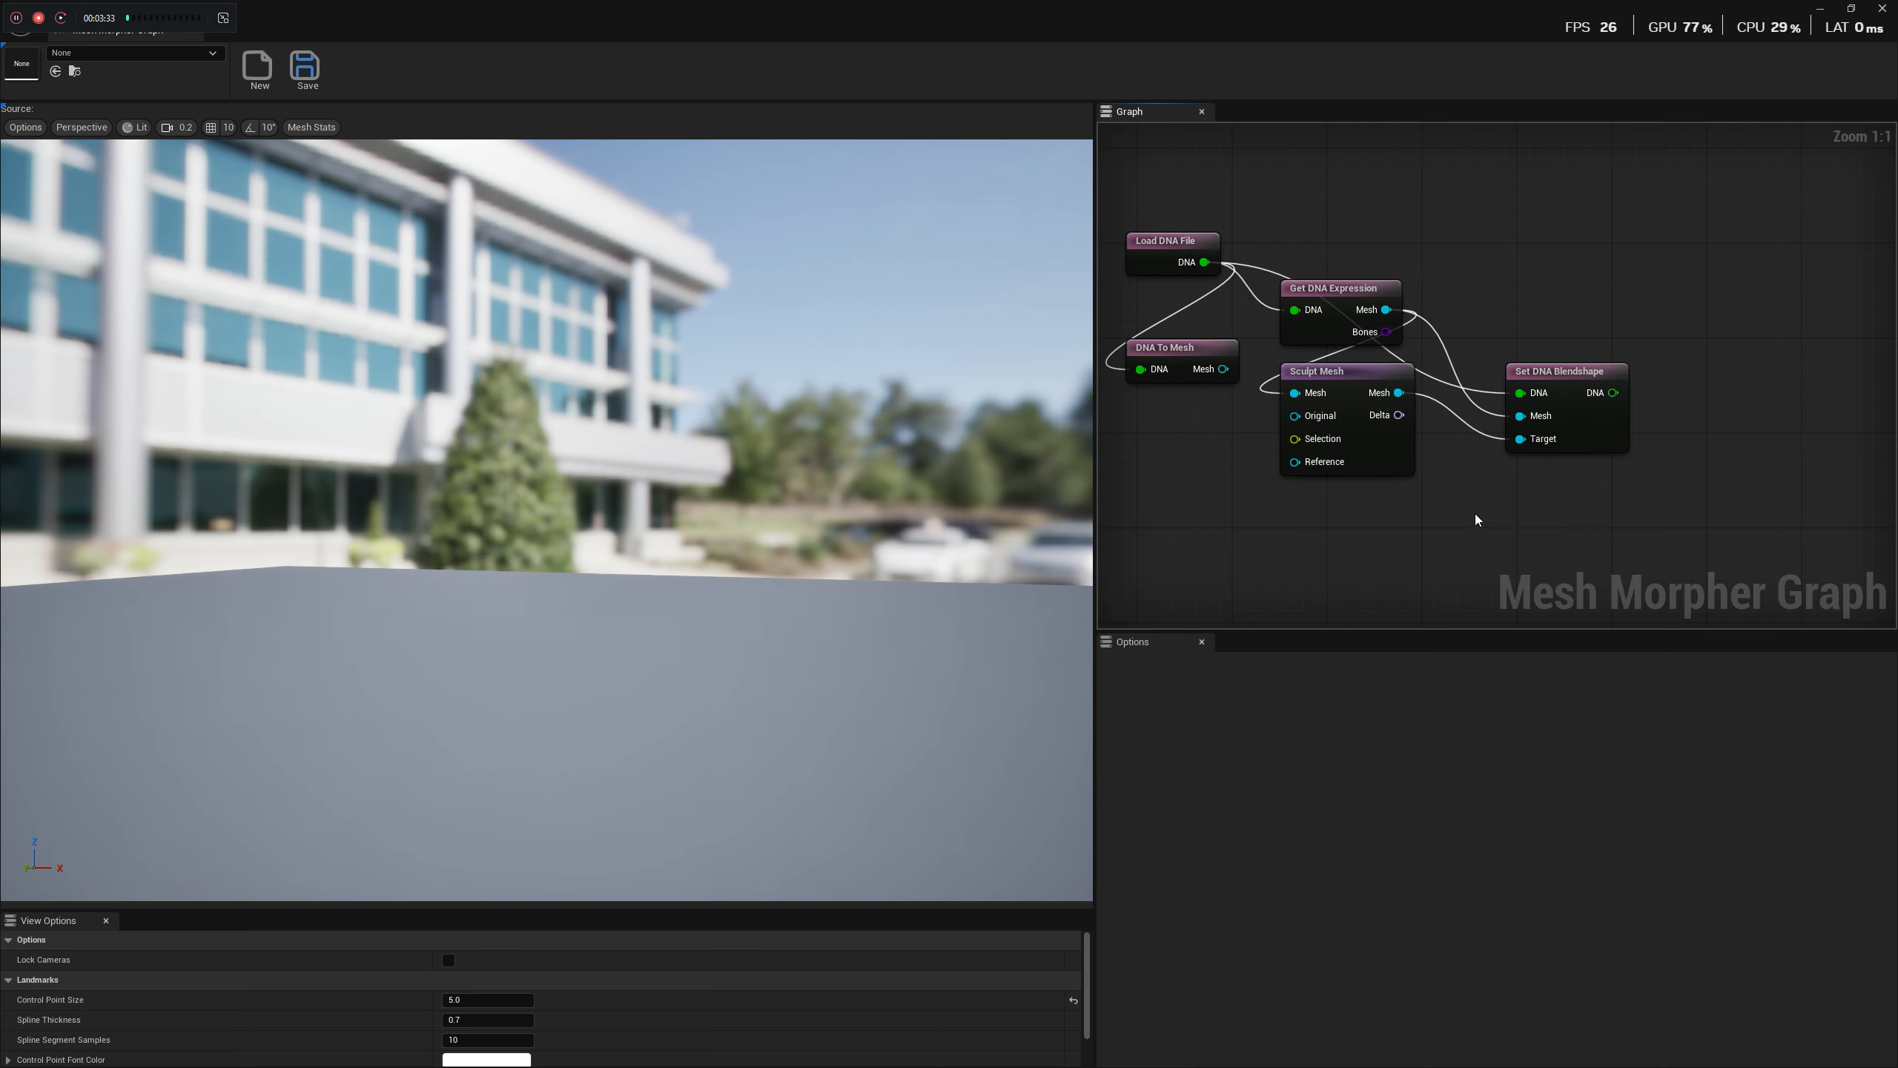
mouse_move(1518, 502)
right_down()
mouse_move(1506, 422)
mouse_move(1505, 490)
right_up()
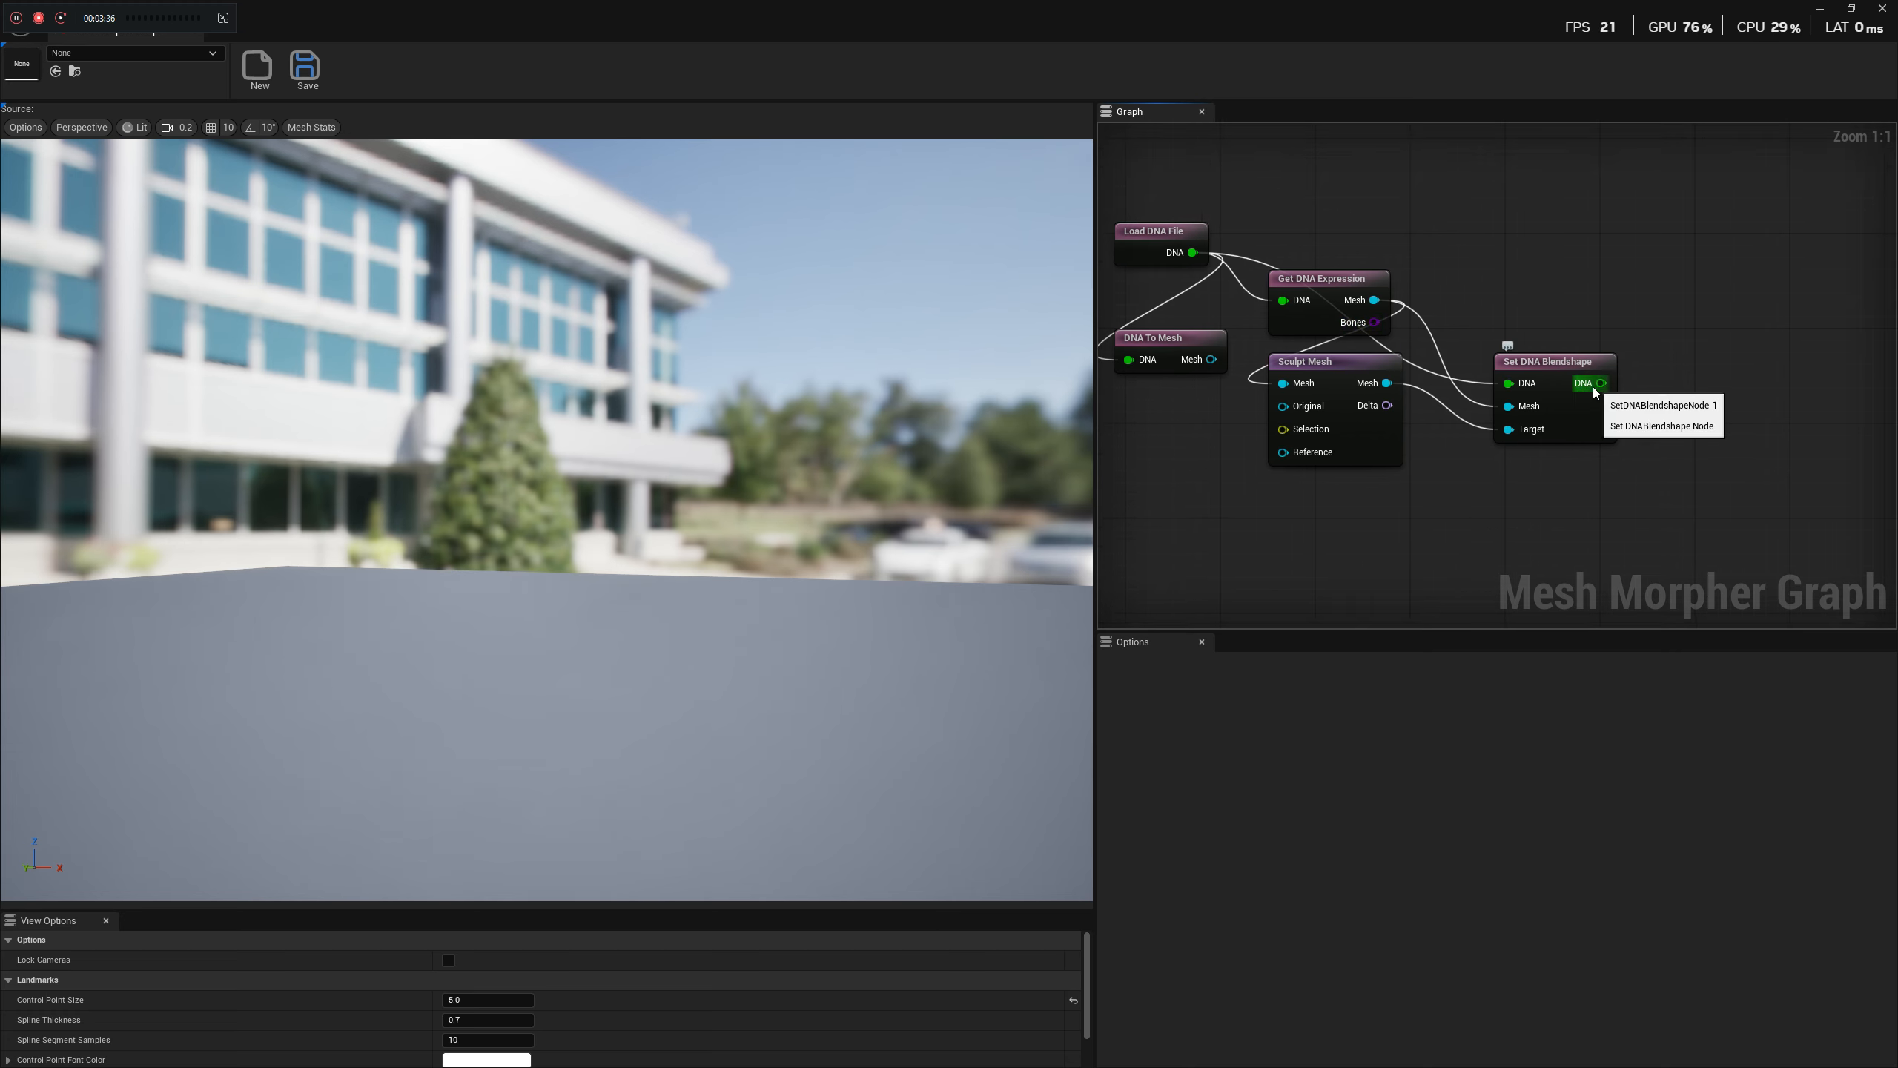
drag(1601, 382, 1673, 381)
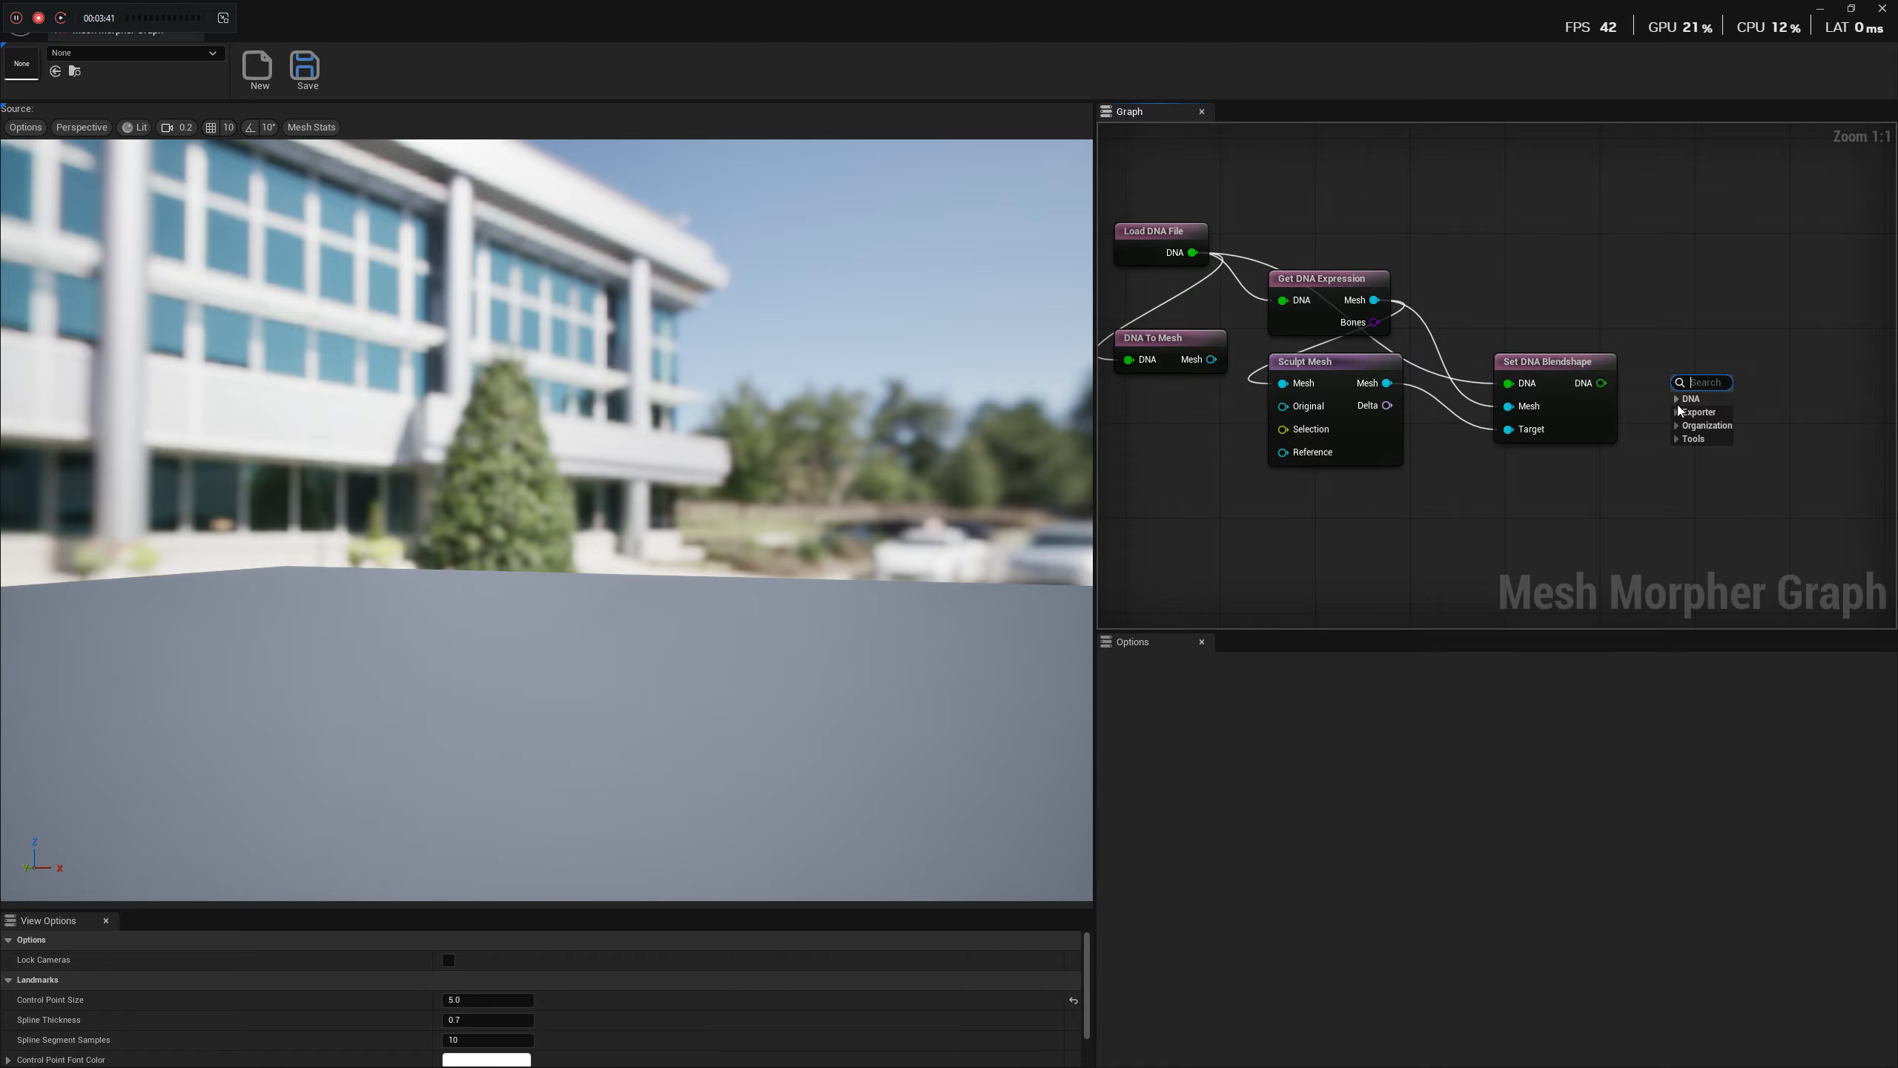
text(rit)
click(1699, 412)
drag(1692, 378, 1680, 366)
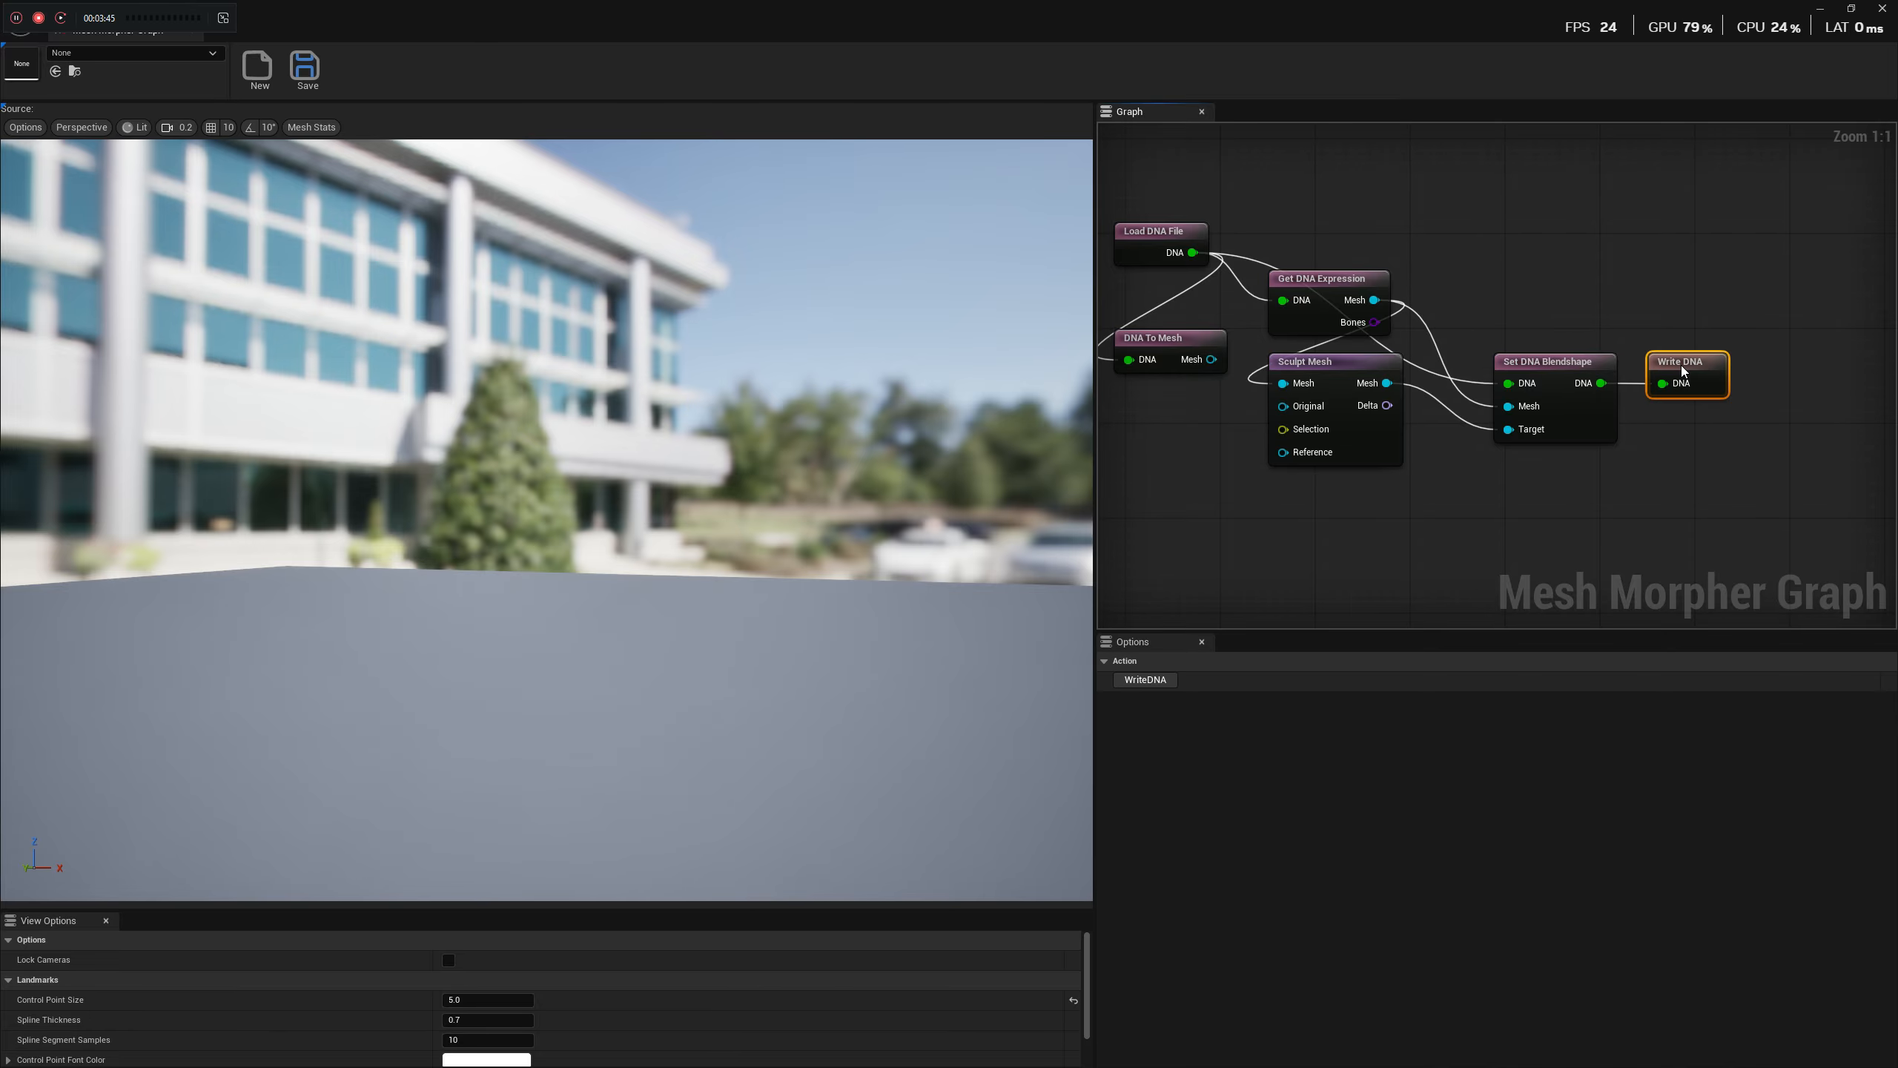
Write the modified DNA to head.dna in the TestDNA folder, replacing the existing file.
click(1175, 680)
click(183, 225)
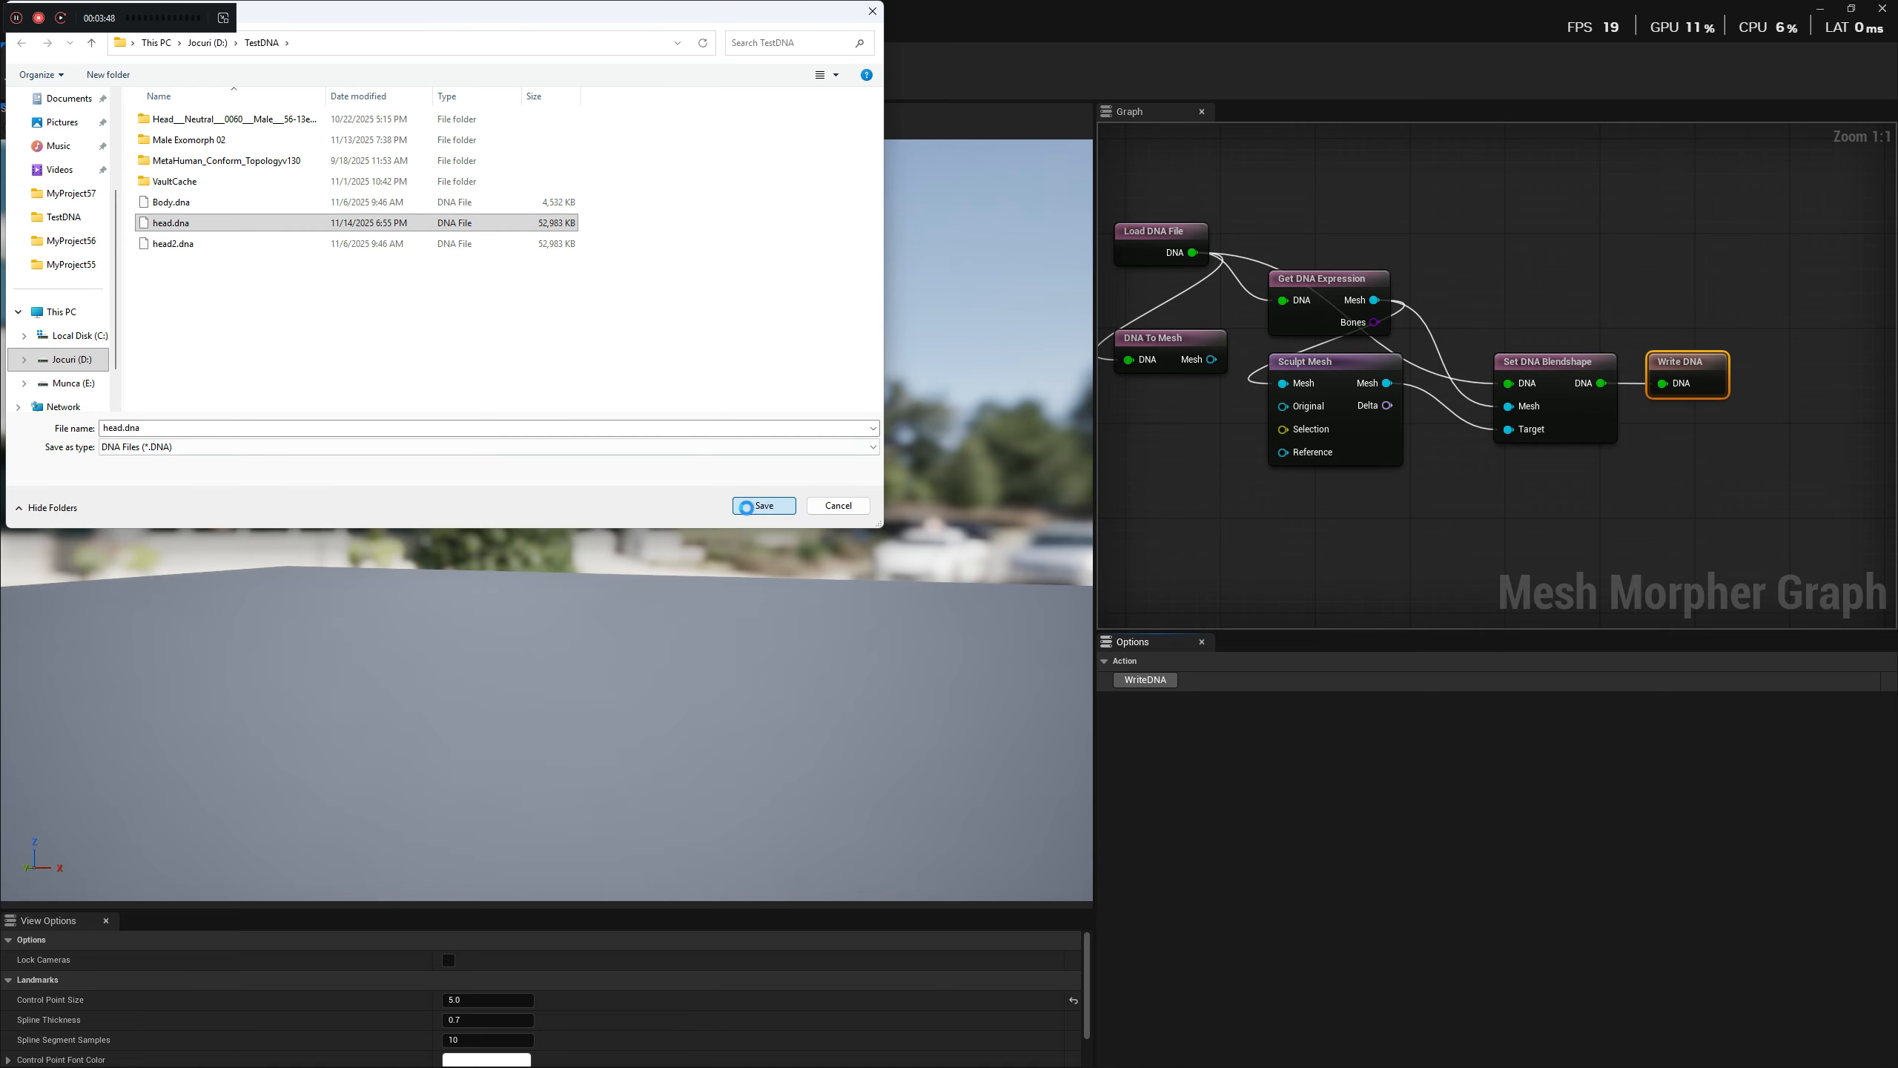
click(762, 506)
click(973, 549)
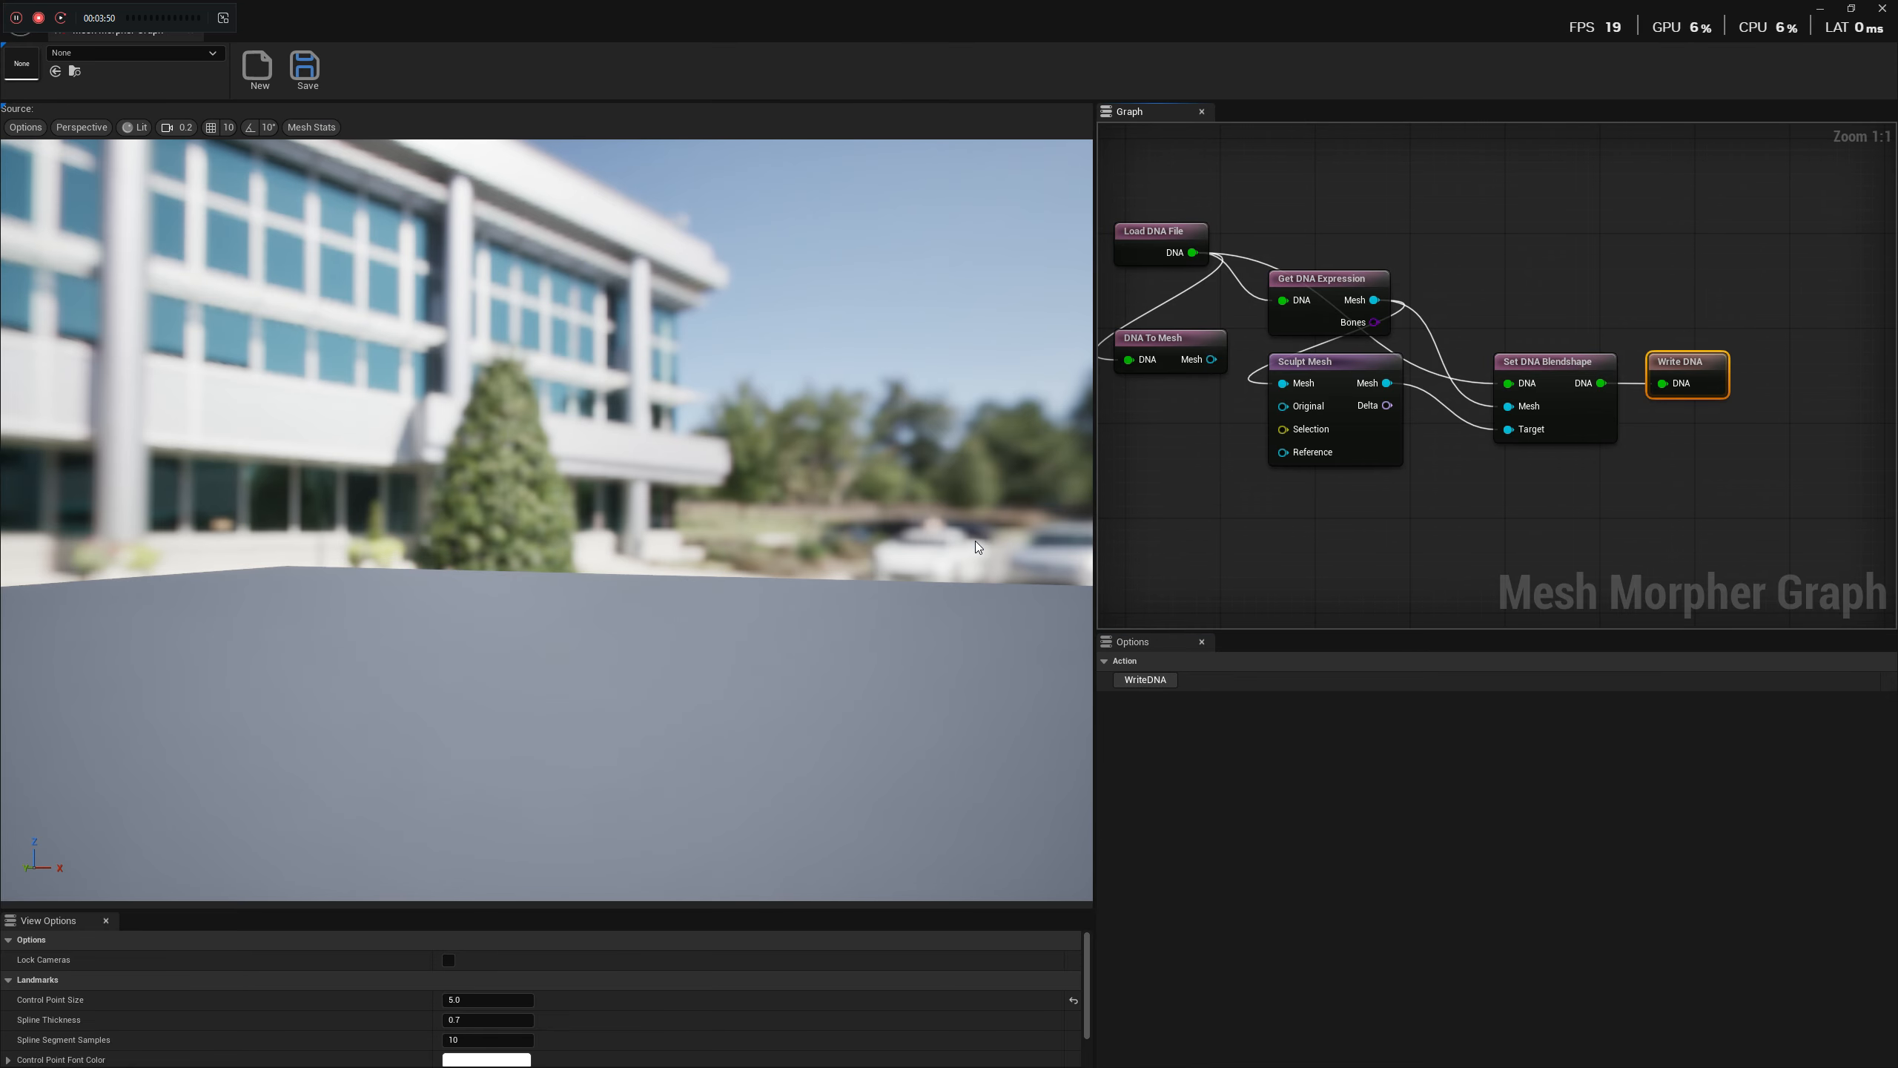
click(1489, 509)
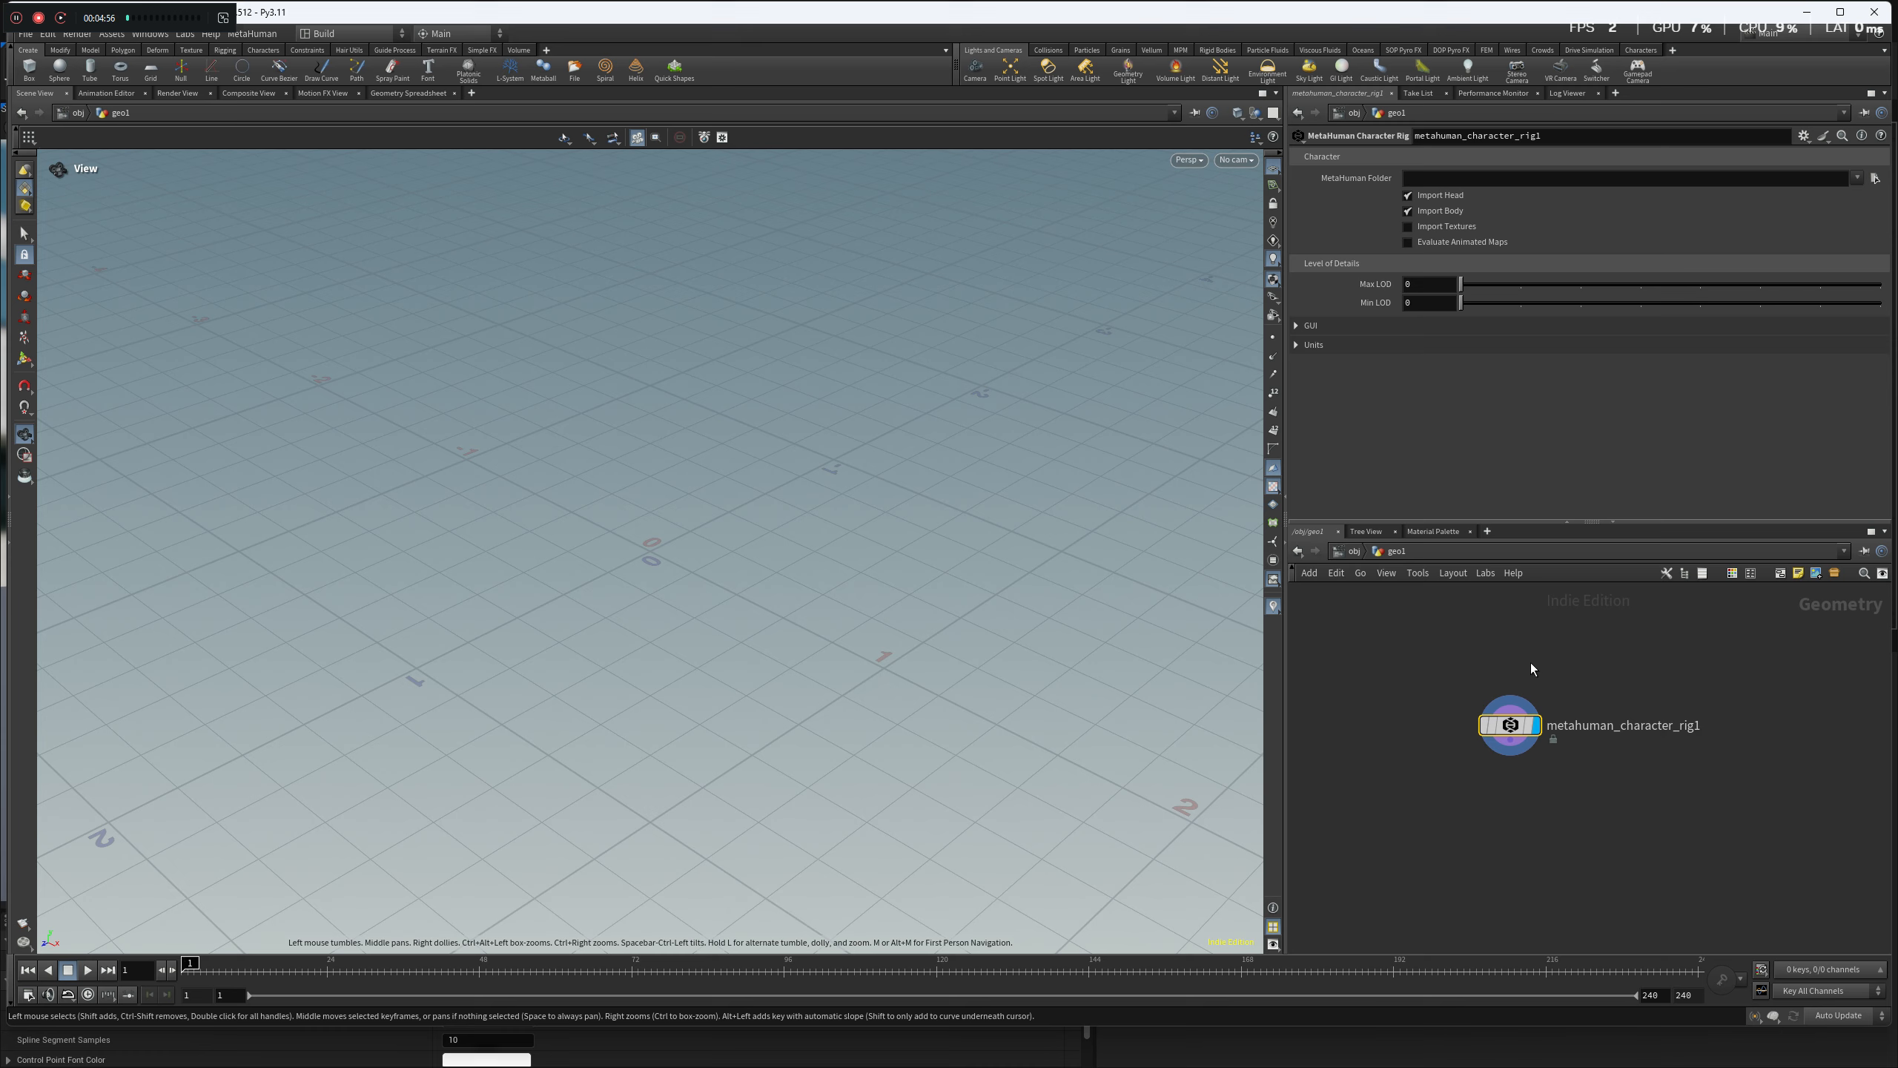
Switch to Houdini and set the MetaHuman Character Rig's MetaHuman folder to D:/TestDNA/.
click(1857, 177)
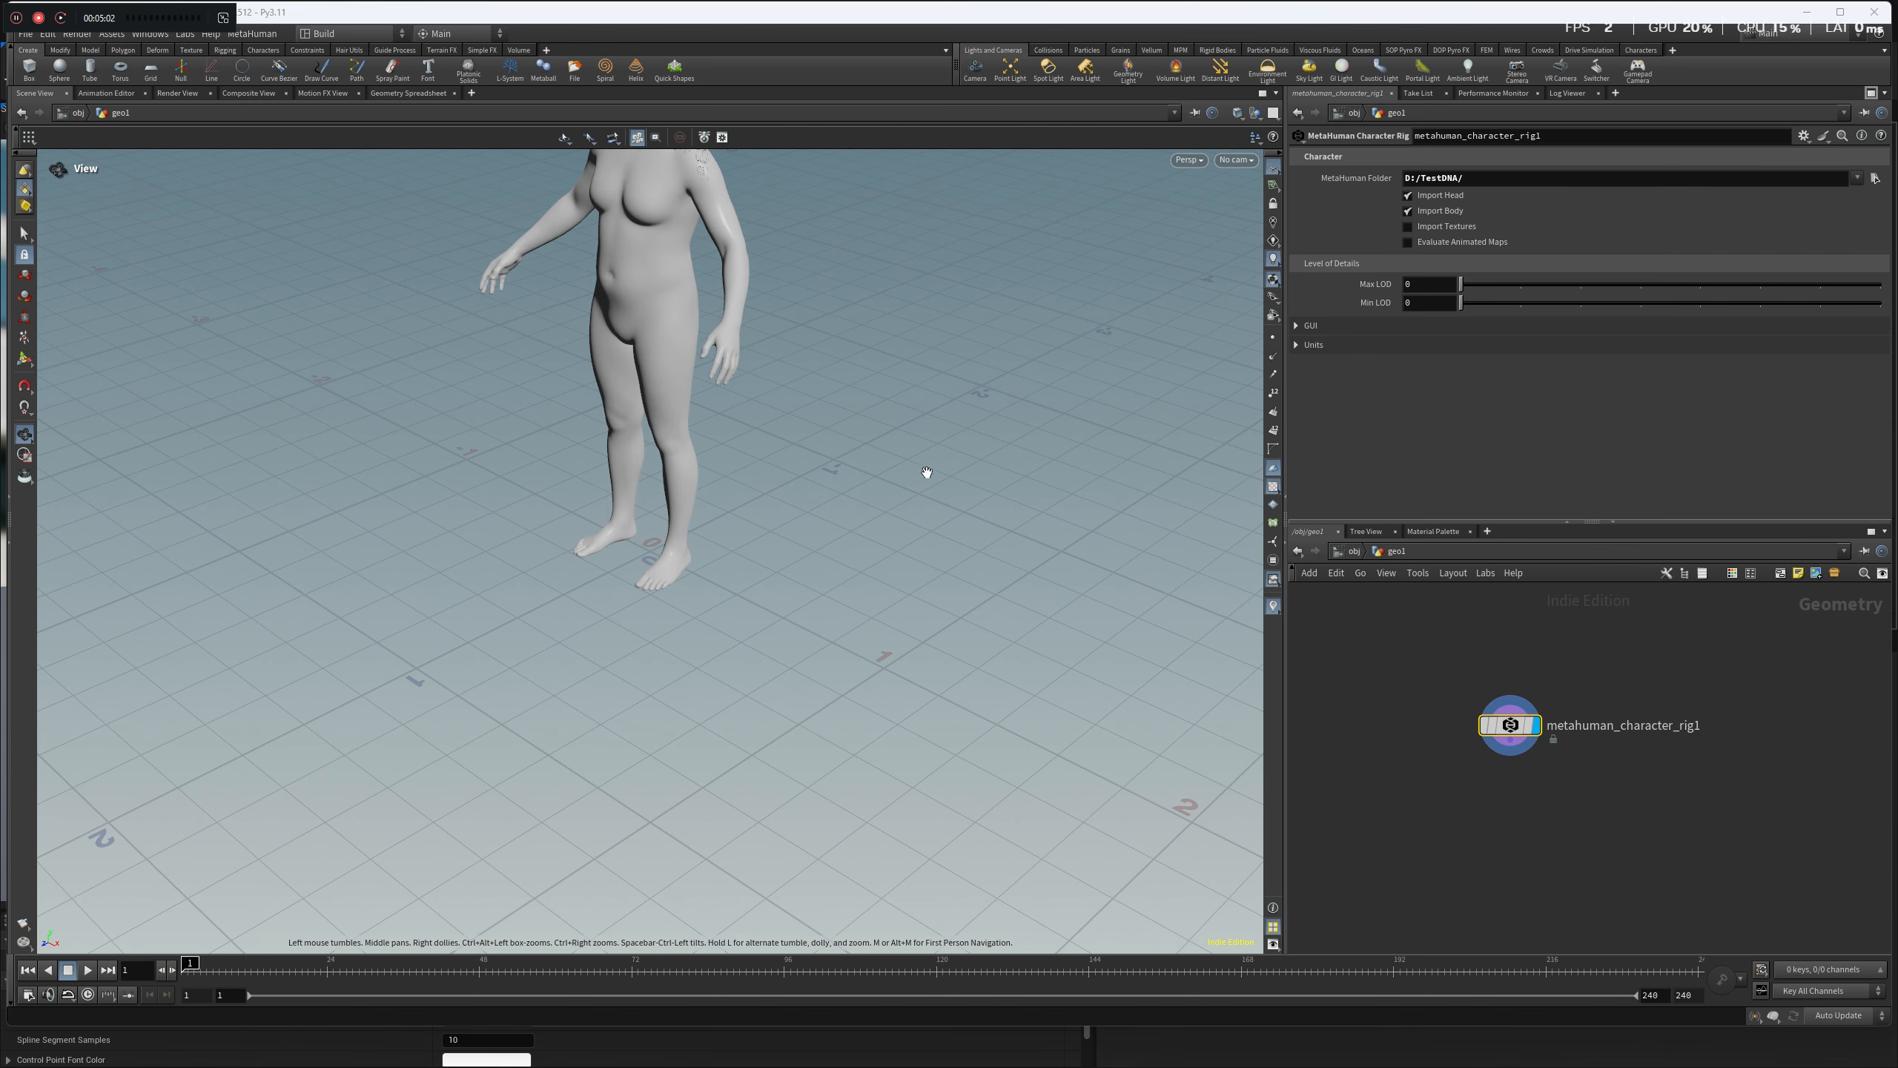
drag(854, 414, 966, 327)
middle_drag(858, 301, 811, 560)
scroll(811, 561, up, 5)
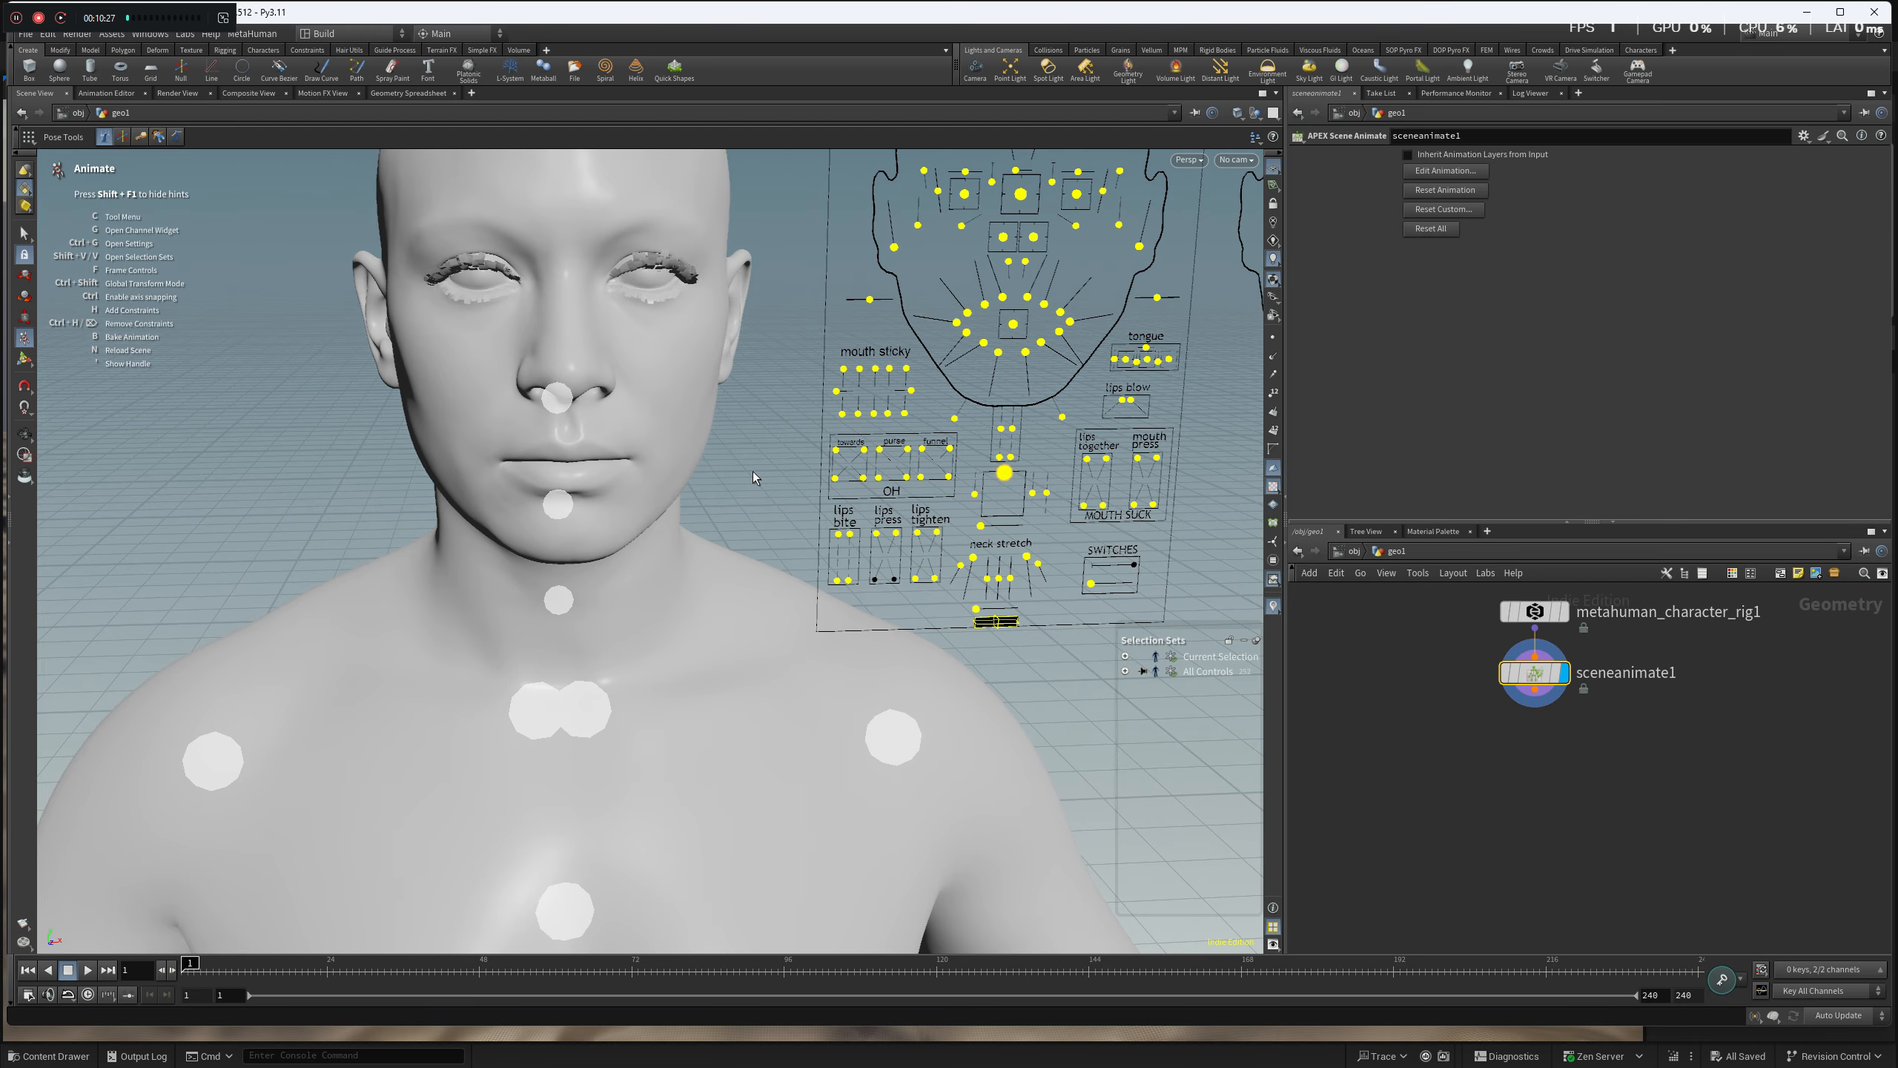
Pull the central jaw control on the facial control board down to open the character's mouth.
key(Escape)
mouse_move(753, 452)
mouse_down()
mouse_move(626, 453)
mouse_move(761, 457)
mouse_up()
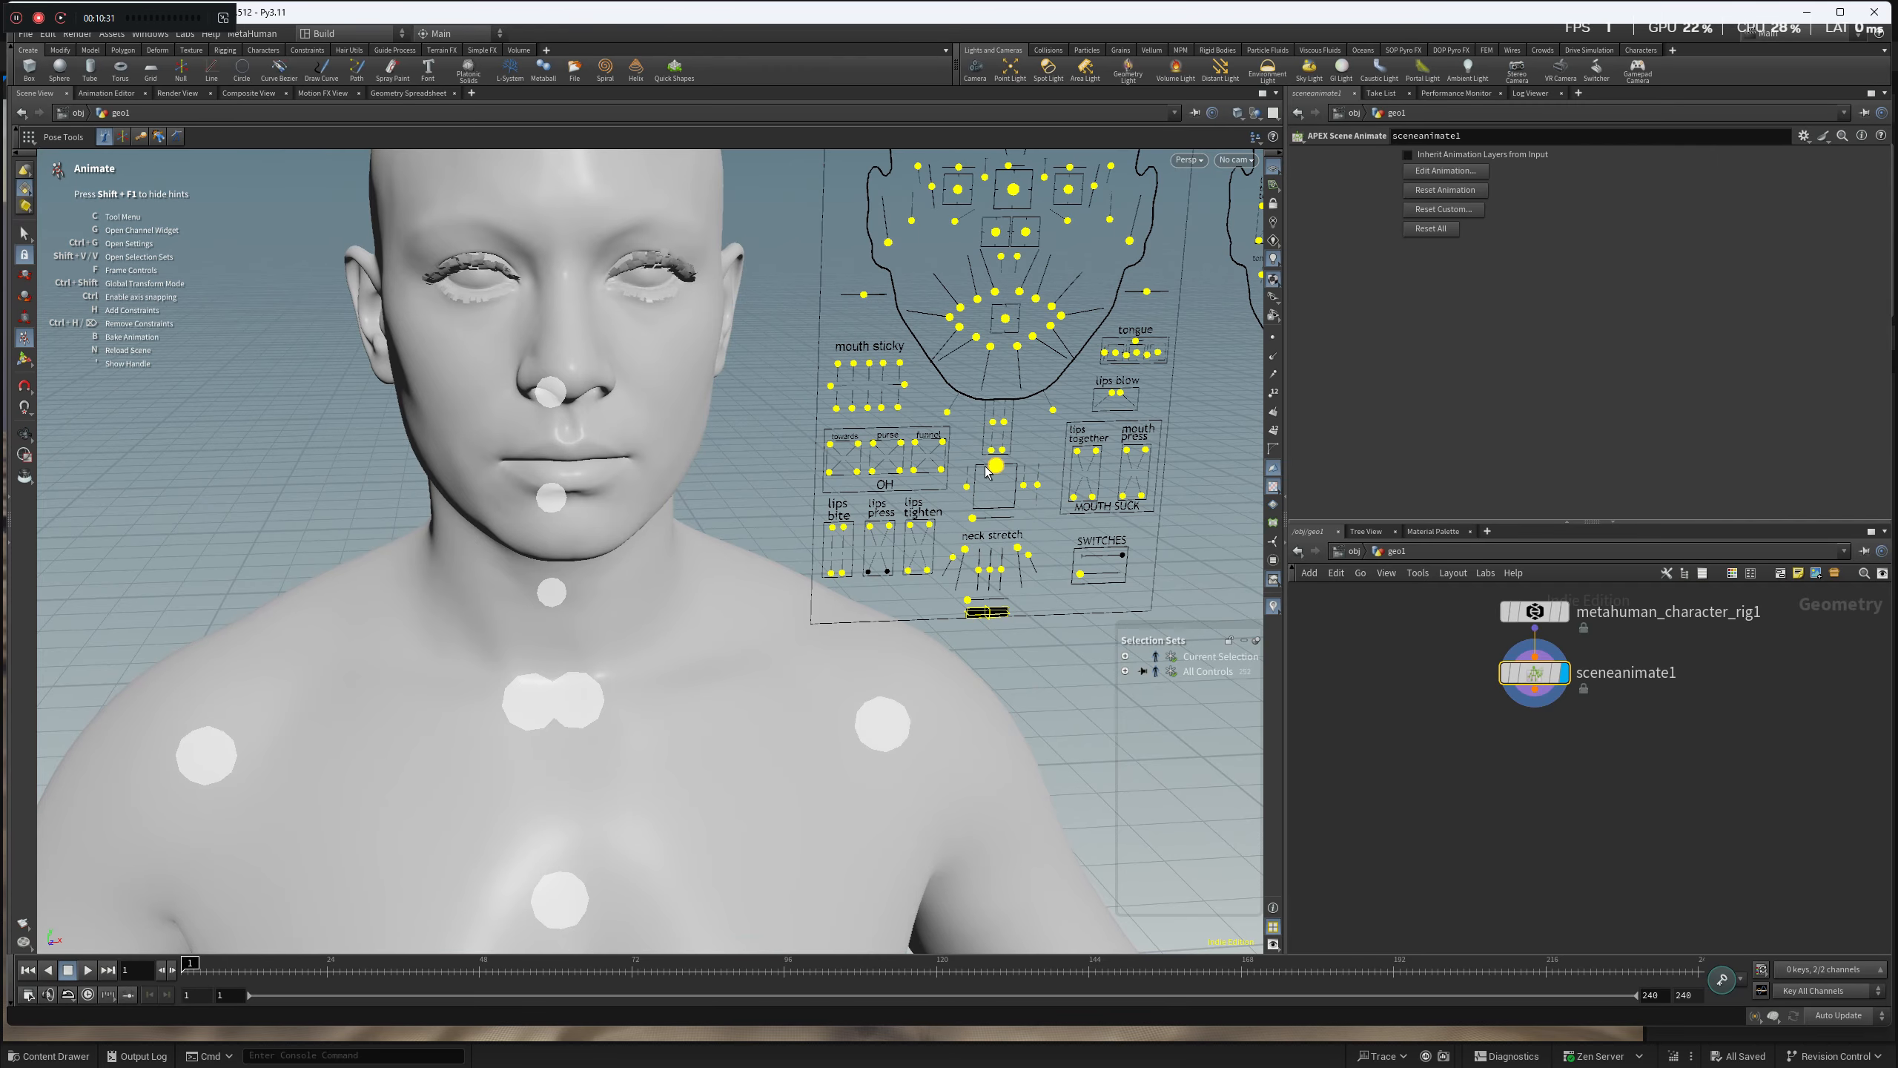
drag(994, 468, 996, 506)
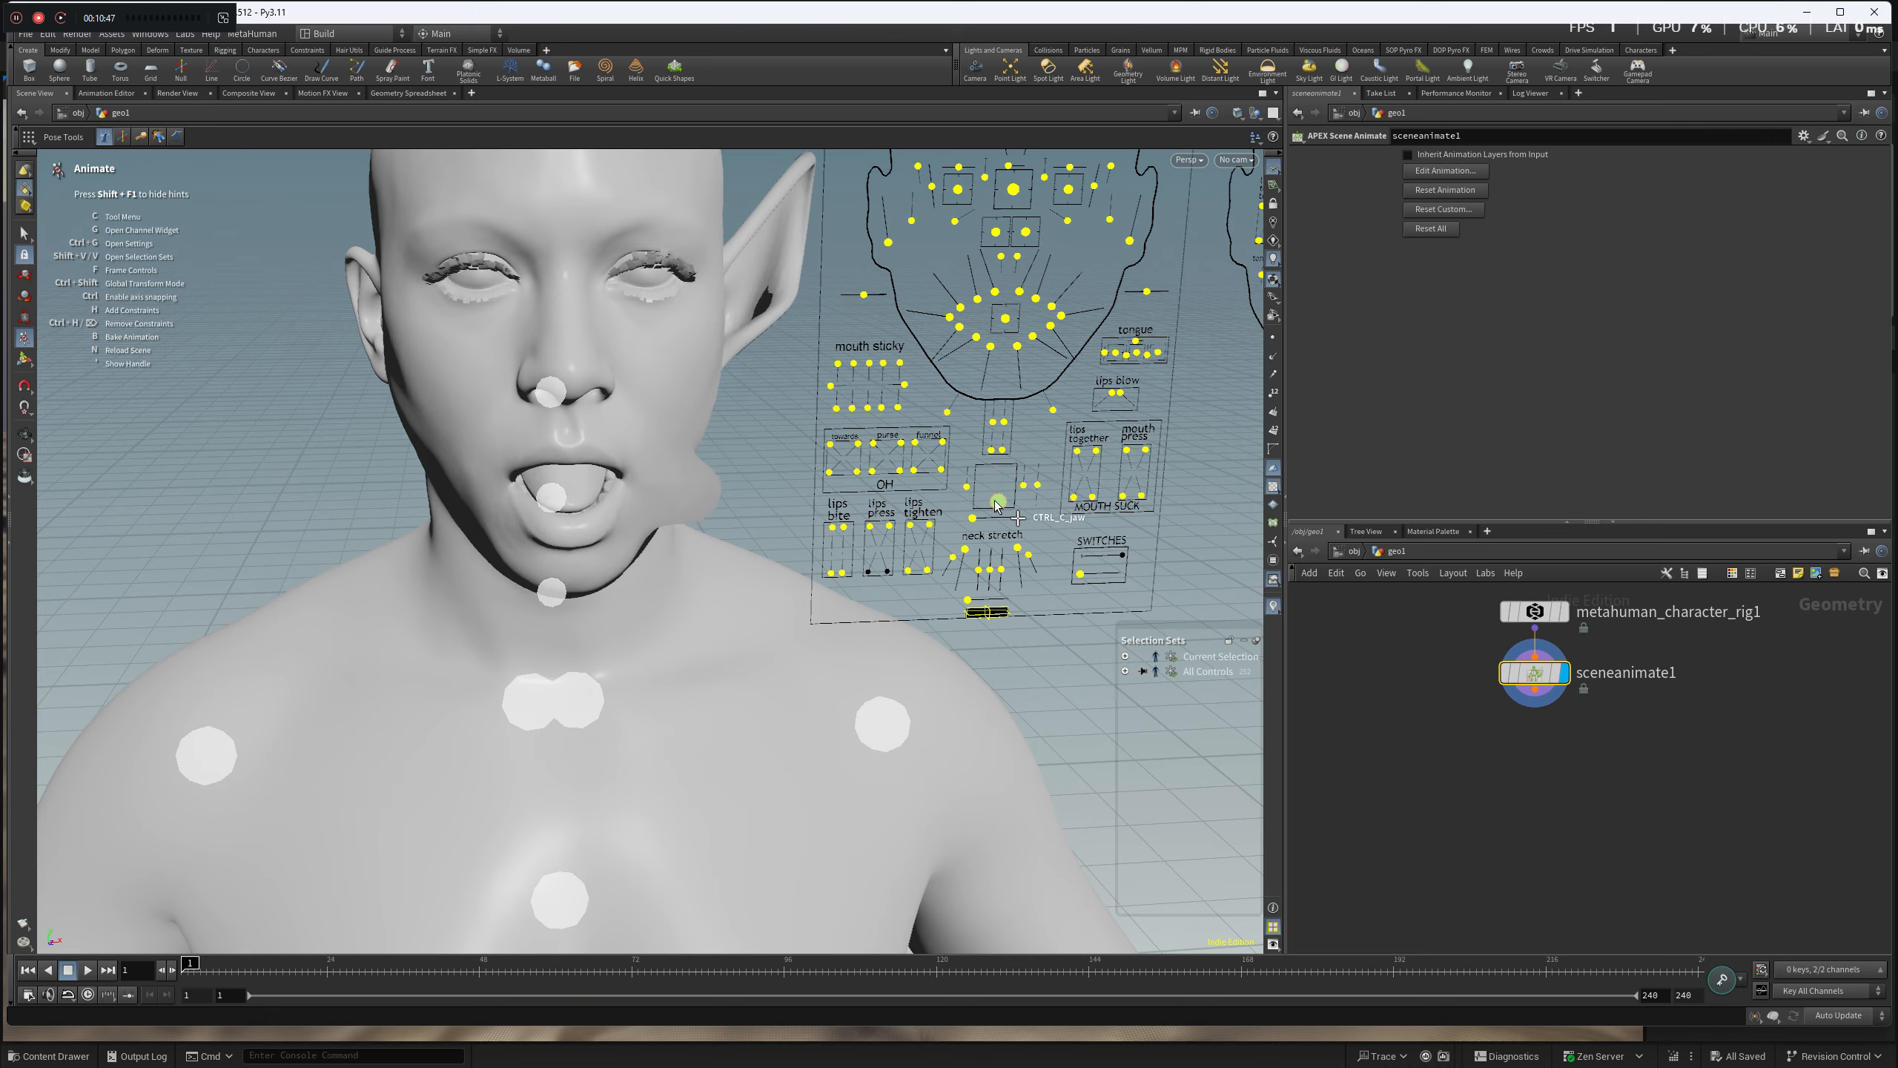